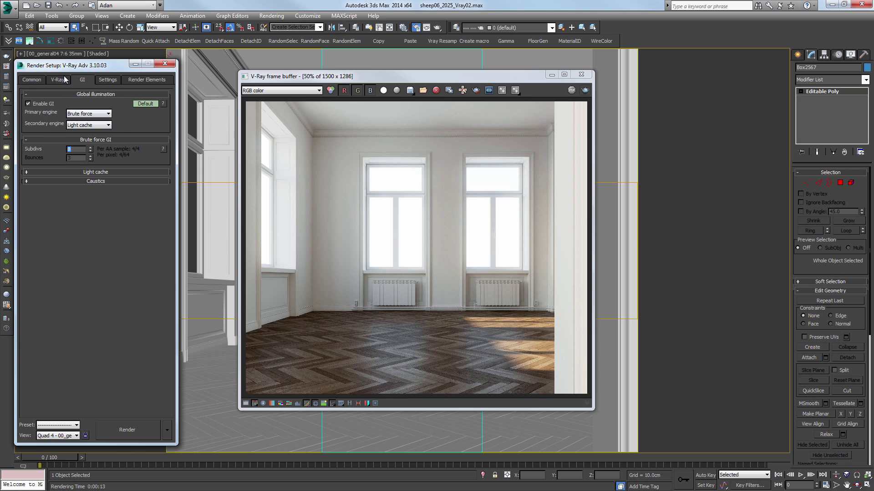
# - Compare the adaptive image sampler's min and max subdivs with the Brute force GI subdivs
pyautogui.click(65, 80)
pyautogui.doubleClick(68, 237)
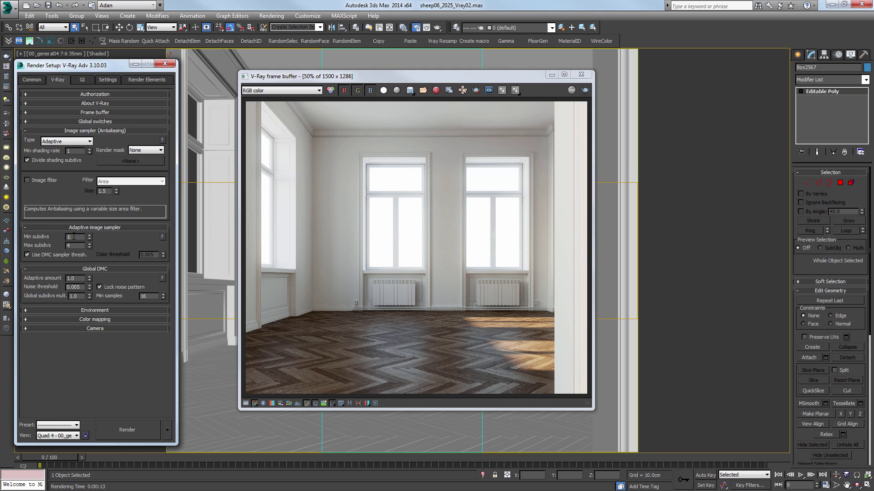
pyautogui.moveTo(73, 236); pyautogui.dragTo(49, 233)
pyautogui.click(82, 79)
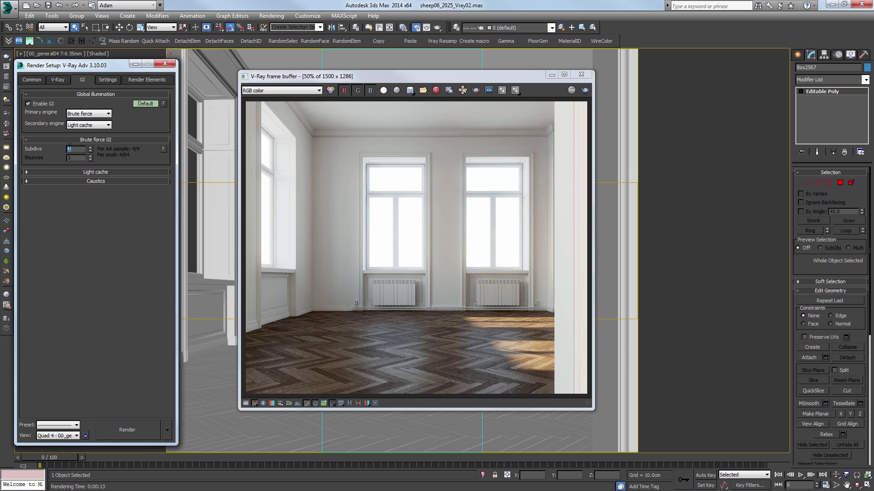
pyautogui.click(56, 78)
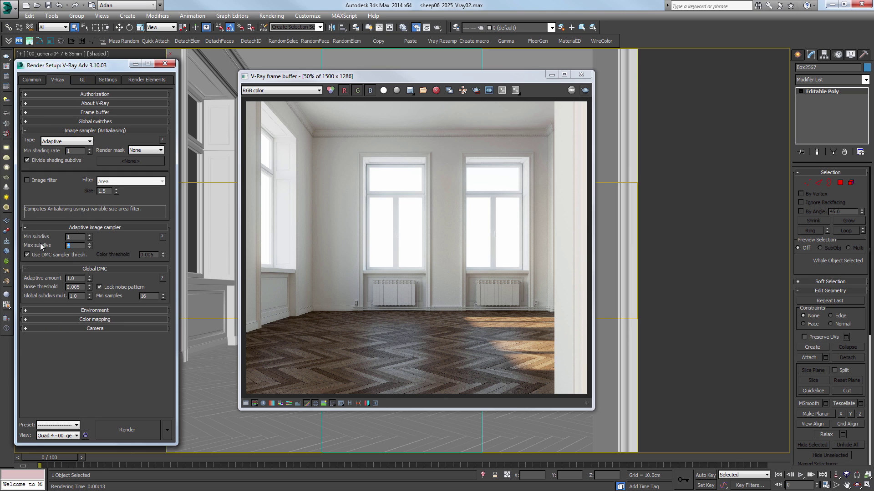
pyautogui.click(82, 80)
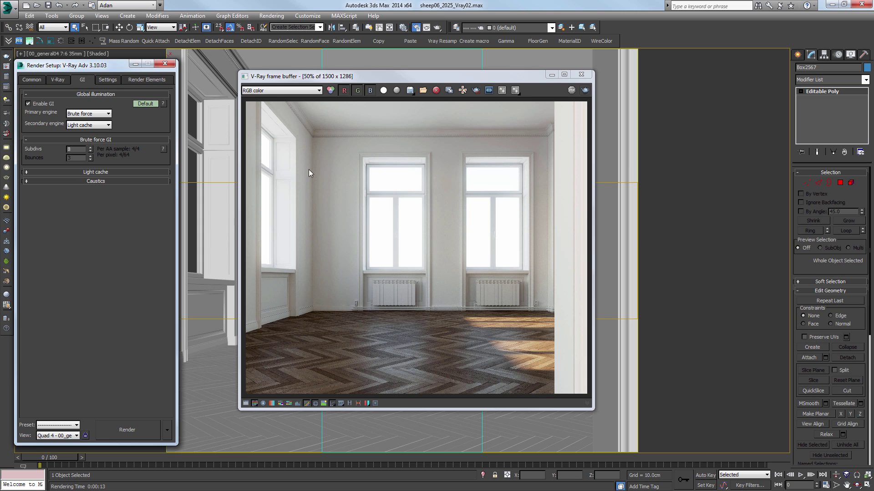
pyautogui.click(68, 82)
pyautogui.doubleClick(75, 246)
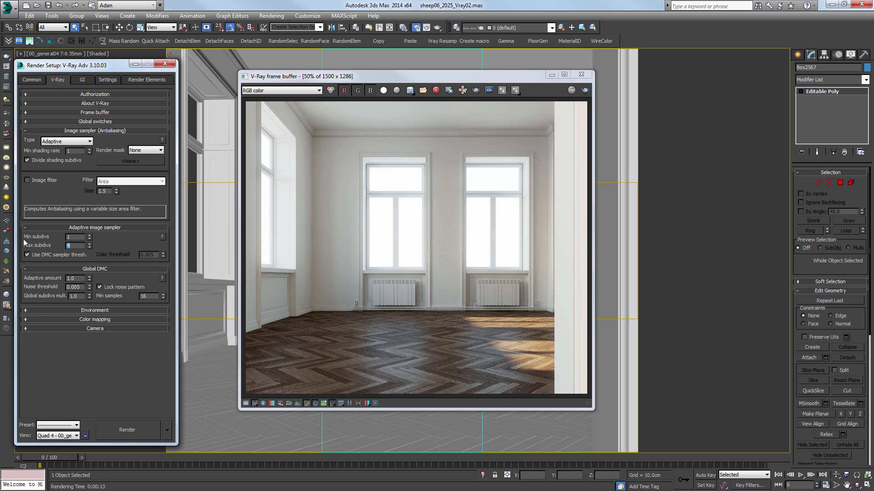
pyautogui.click(81, 80)
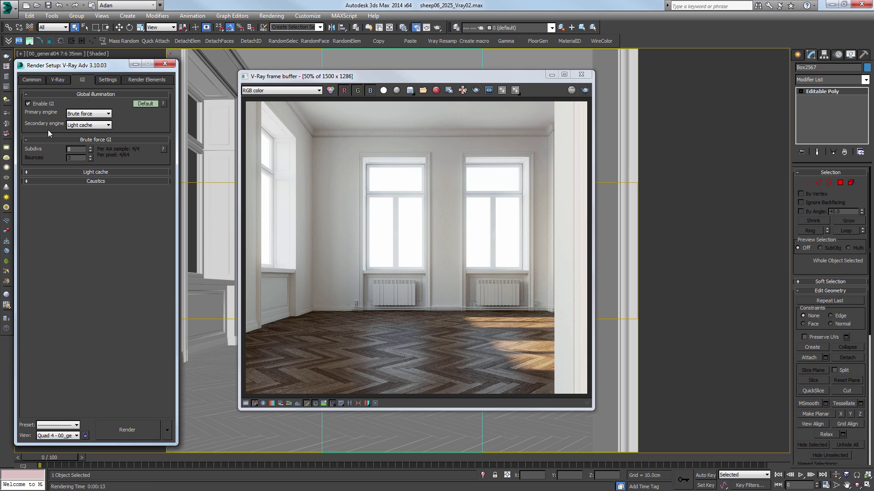
pyautogui.doubleClick(82, 149)
pyautogui.click(58, 79)
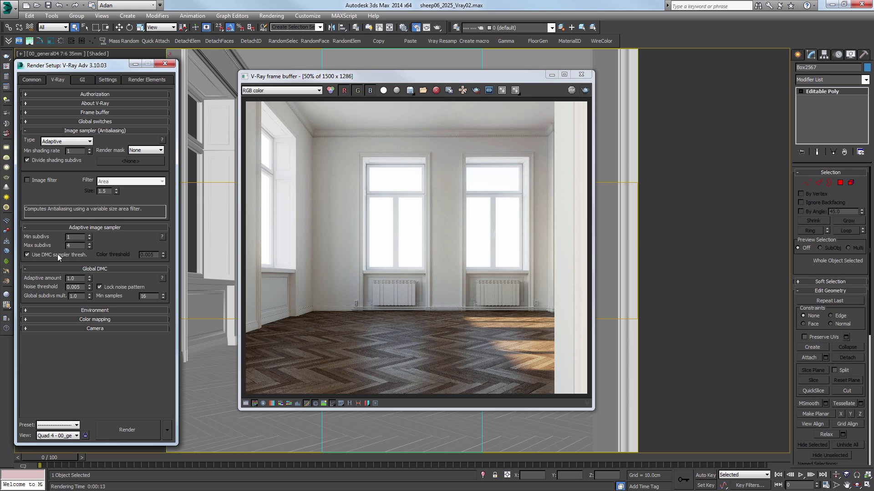
# - Turn off the DMC sampler threshold in the adaptive image sampler and set max subdivs to 16 and color threshold to 0.02
pyautogui.click(27, 254)
pyautogui.moveTo(148, 255); pyautogui.dragTo(193, 264)
pyautogui.write('1')
pyautogui.press('Return')
pyautogui.write('0.02')
pyautogui.press('Return')
pyautogui.click(82, 80)
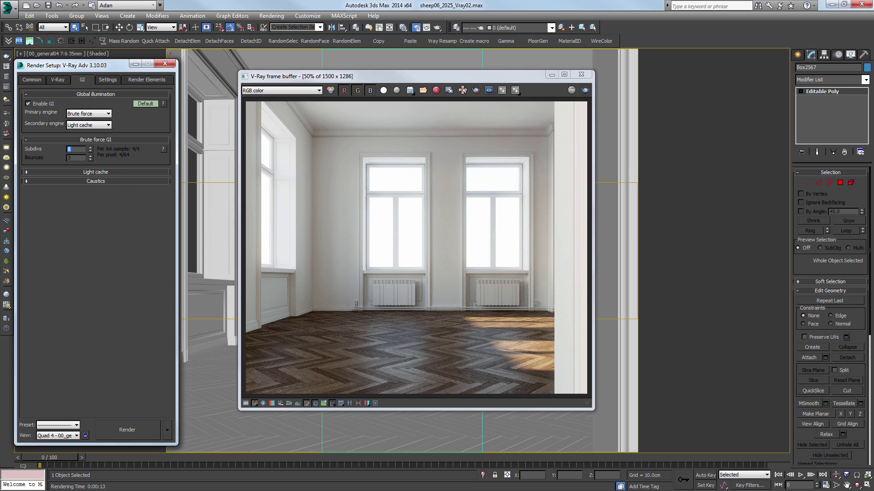
pyautogui.click(58, 80)
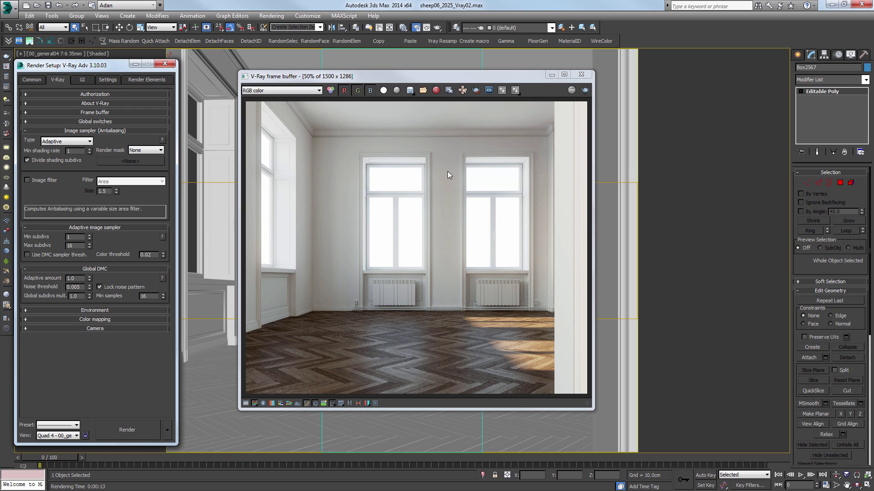
# - Define a small render region on the upper back wall between the room corner and the nearest window, and render it
pyautogui.click(476, 90)
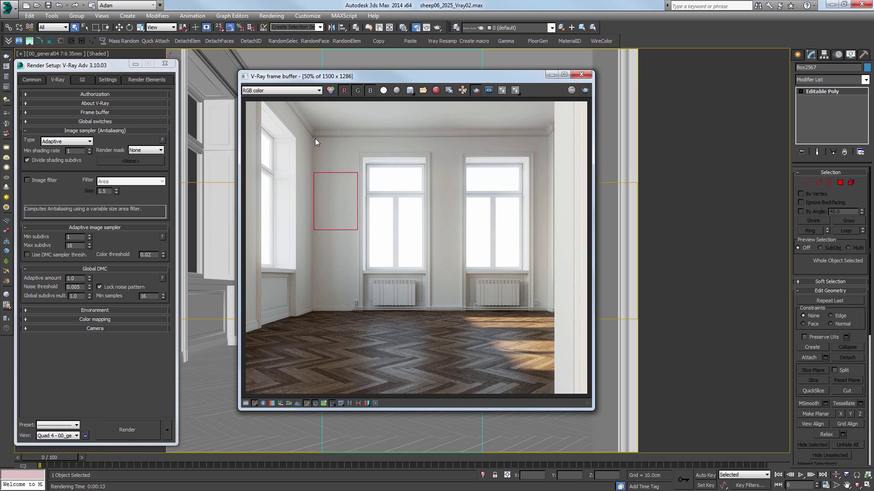
pyautogui.moveTo(309, 139); pyautogui.dragTo(362, 193)
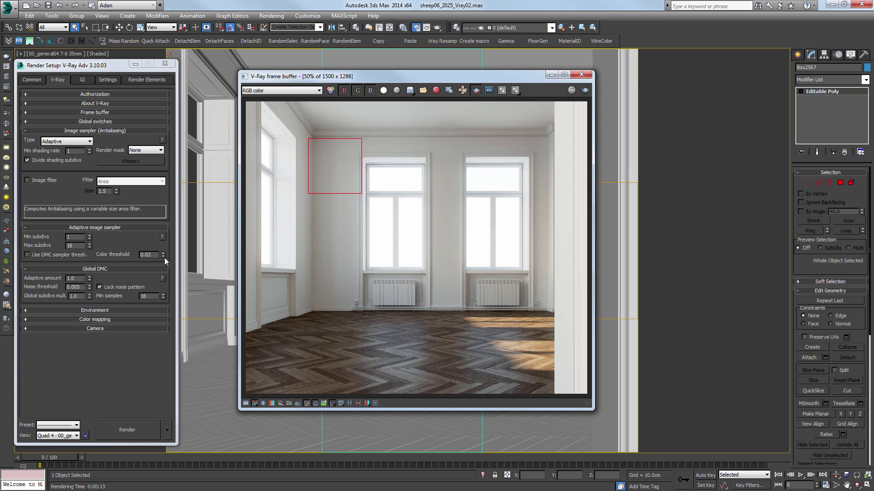
pyautogui.scroll(1, 328, 170)
pyautogui.moveTo(329, 166); pyautogui.dragTo(349, 234, button='middle')
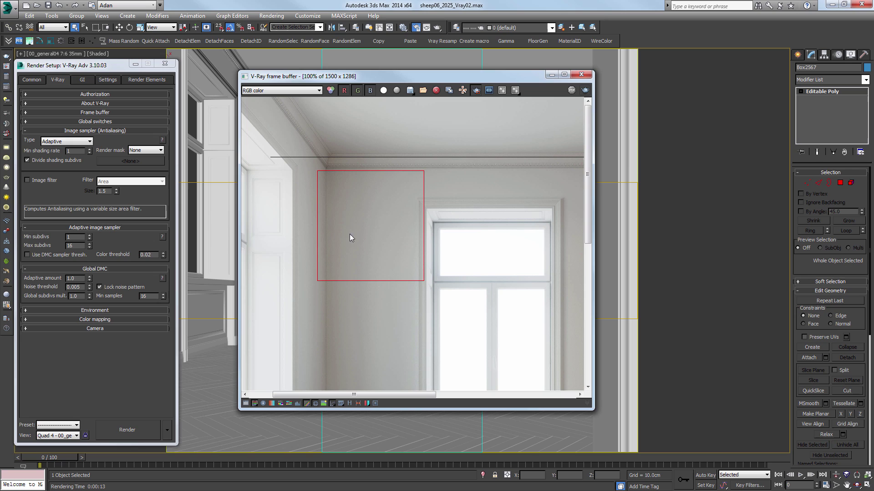
pyautogui.doubleClick(151, 255)
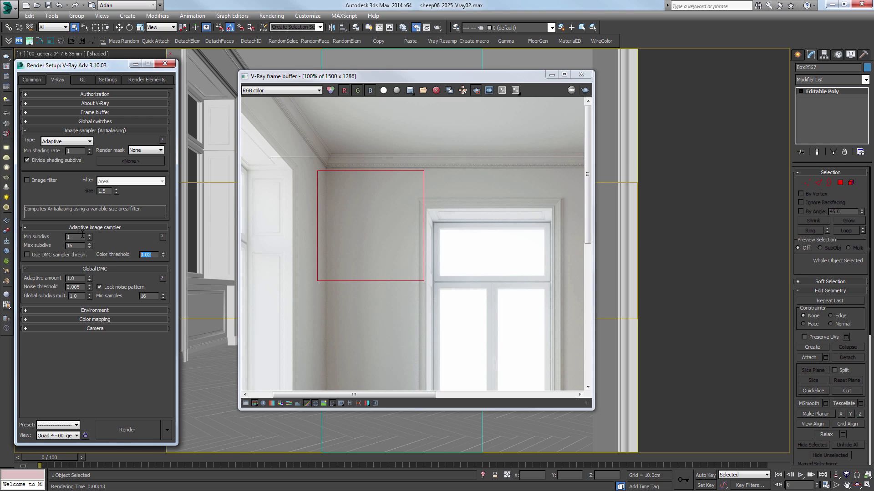
pyautogui.click(585, 91)
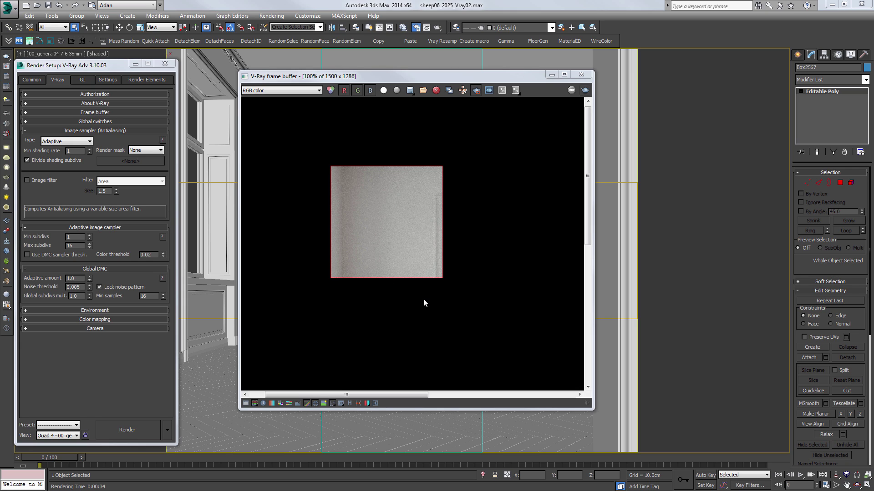
# - Inspect the noise of the rendered region in the VRayGlobalIllumination channel, then return to the RGB color channel
pyautogui.click(81, 81)
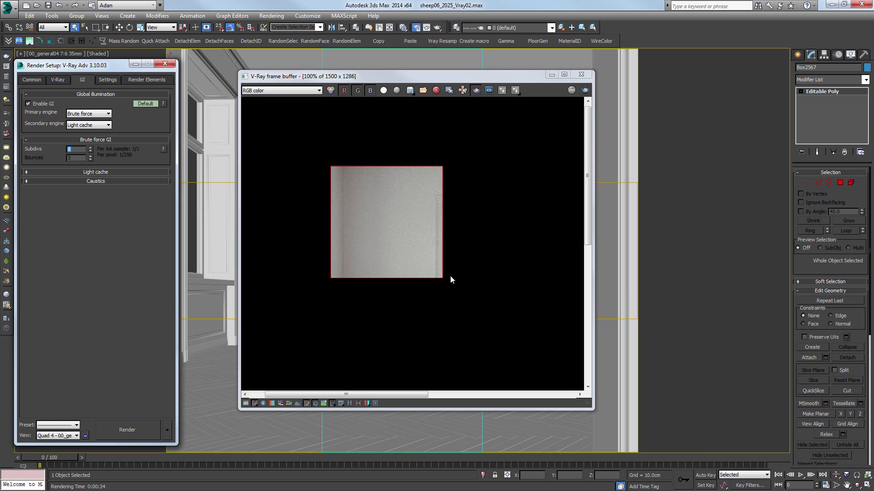
pyautogui.click(276, 90)
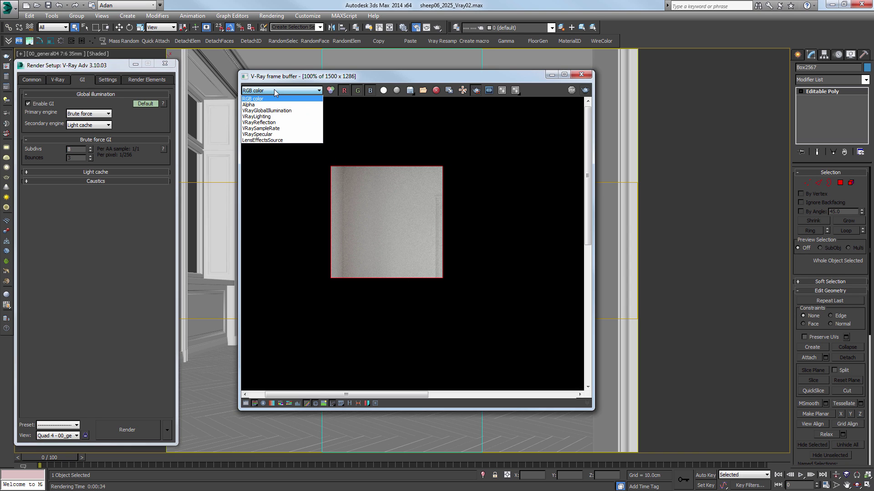
pyautogui.click(272, 111)
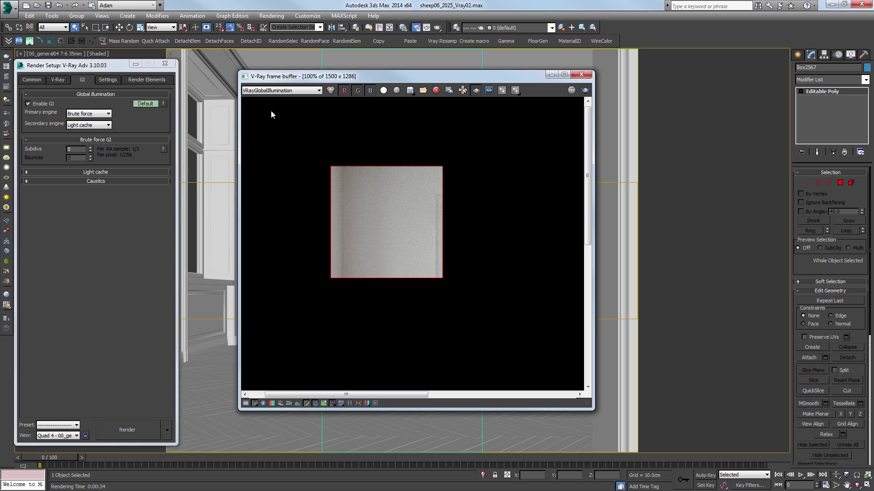
pyautogui.scroll(2, 375, 200)
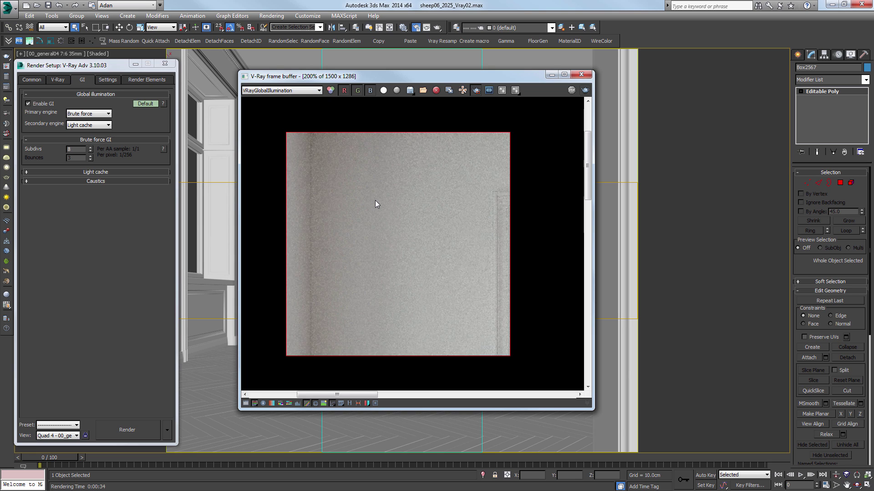
pyautogui.scroll(-2, 375, 200)
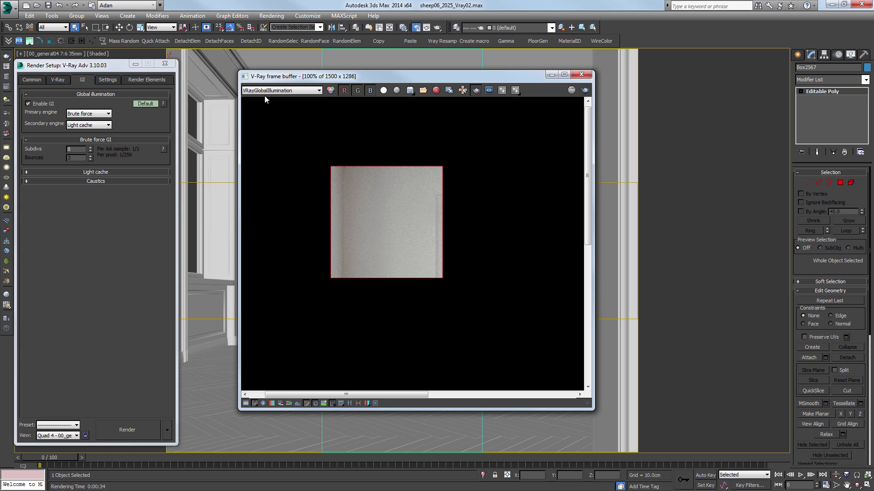
pyautogui.click(276, 91)
pyautogui.click(276, 100)
# - Set the Brute force GI subdivs to 16 and render the wall region again
pyautogui.doubleClick(72, 149)
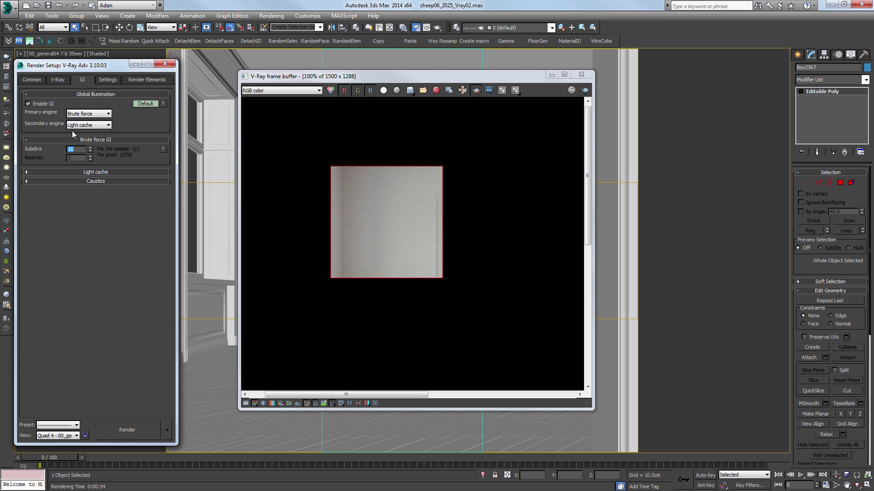
pyautogui.click(584, 91)
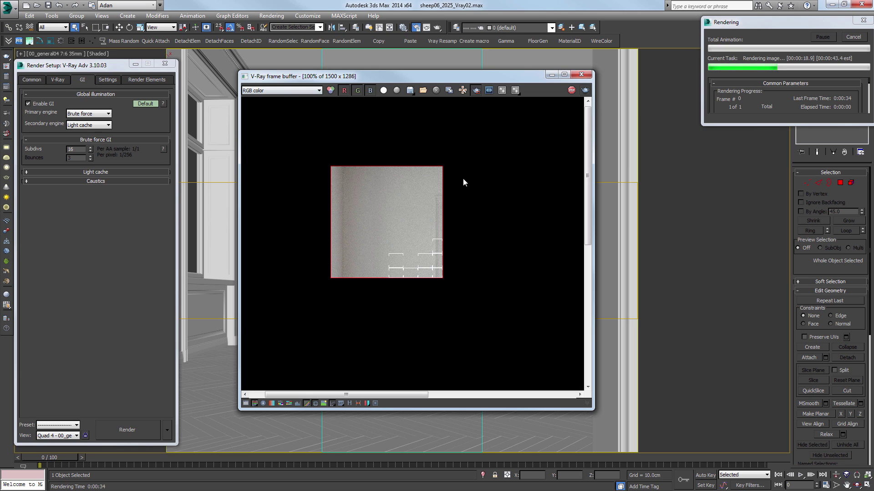
# - Examine the region's VRaySpecular and VRaySampleRate channels, then return to the RGB color channel
pyautogui.click(281, 90)
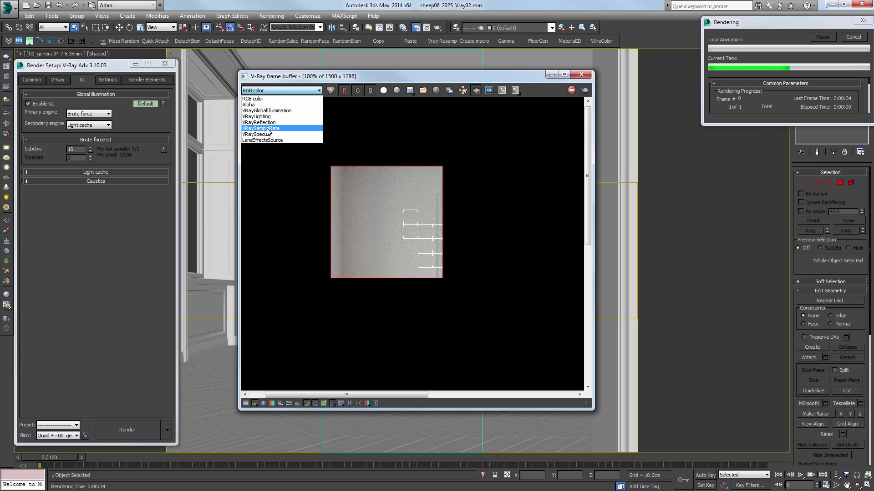
pyautogui.click(266, 133)
pyautogui.click(271, 92)
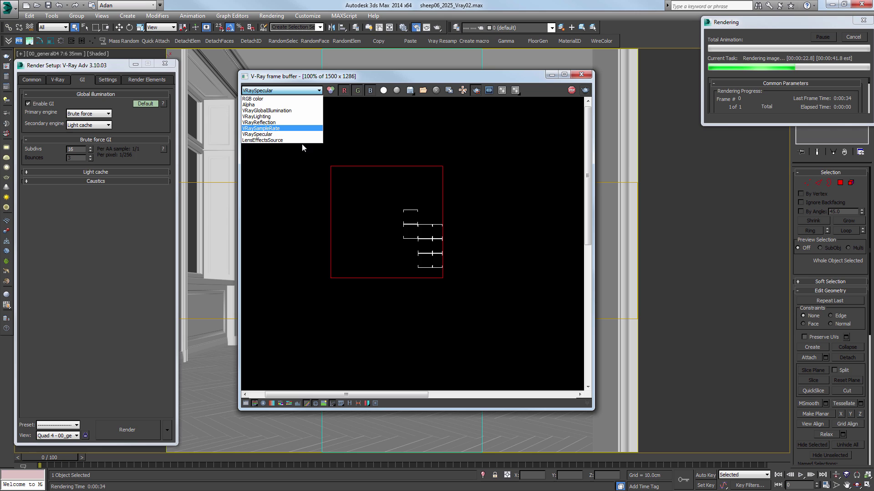
pyautogui.click(266, 129)
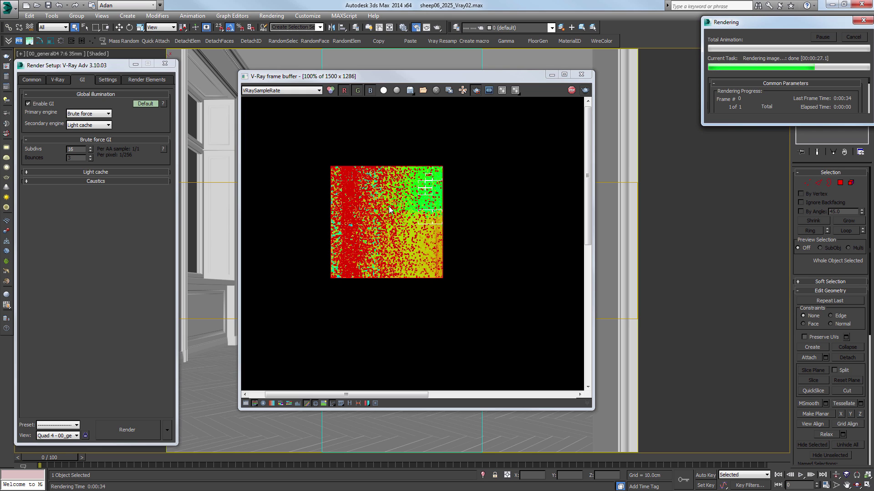
pyautogui.click(294, 92)
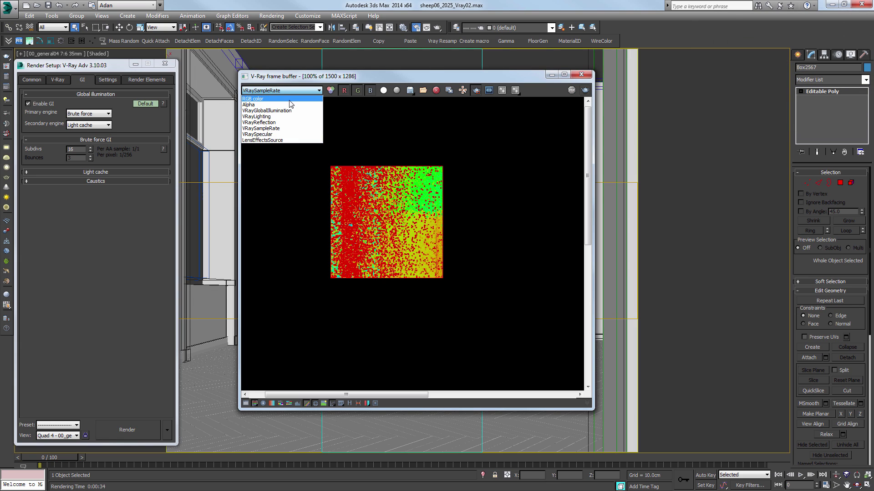
pyautogui.click(291, 99)
# - Set the Brute force GI subdivs to 8 and check them against the image sampler's max subdivs
pyautogui.moveTo(79, 150); pyautogui.dragTo(53, 147)
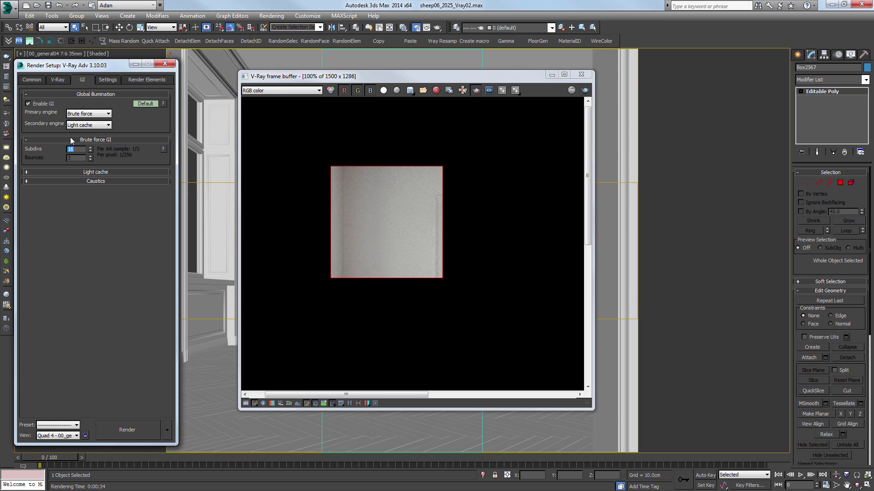
pyautogui.click(58, 79)
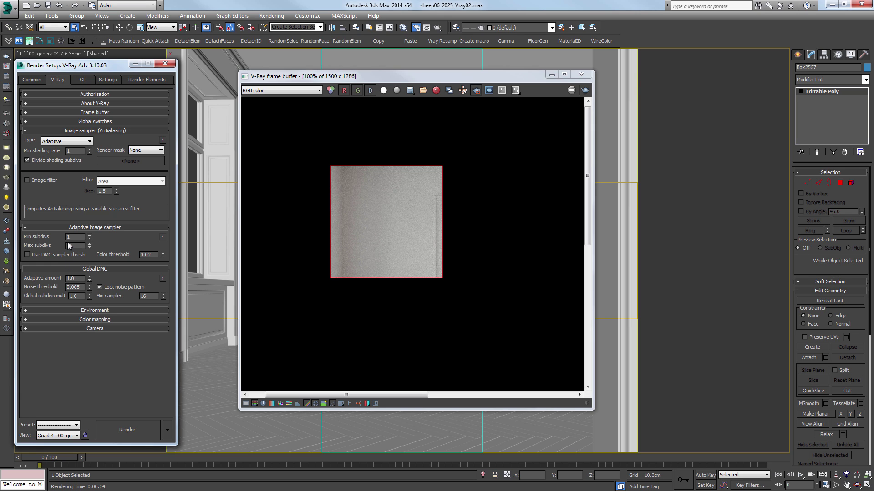
pyautogui.moveTo(89, 247); pyautogui.dragTo(93, 242)
pyautogui.click(89, 243)
pyautogui.click(90, 243)
pyautogui.click(82, 80)
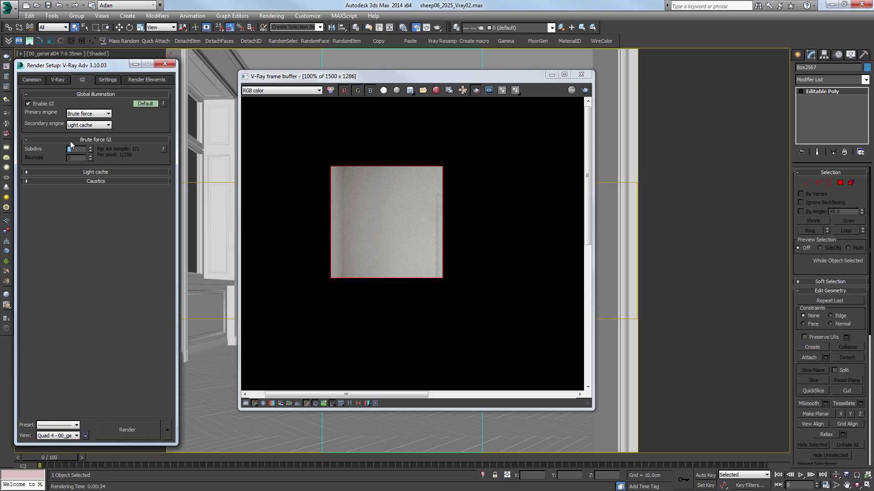
# - Review how the image sampler's min subdivs, max subdivs and color threshold relate to the Brute force GI subdivs
pyautogui.click(59, 80)
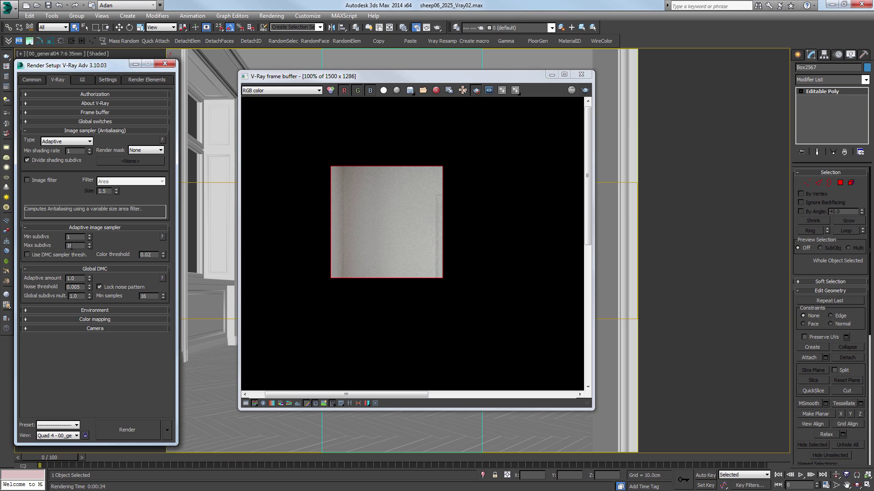
pyautogui.doubleClick(70, 237)
pyautogui.click(83, 79)
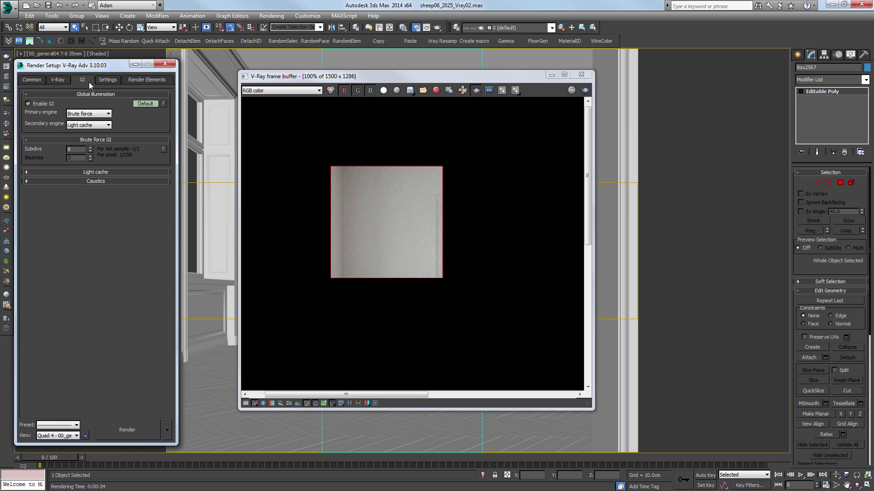
pyautogui.doubleClick(69, 149)
pyautogui.write('3')
pyautogui.click(54, 80)
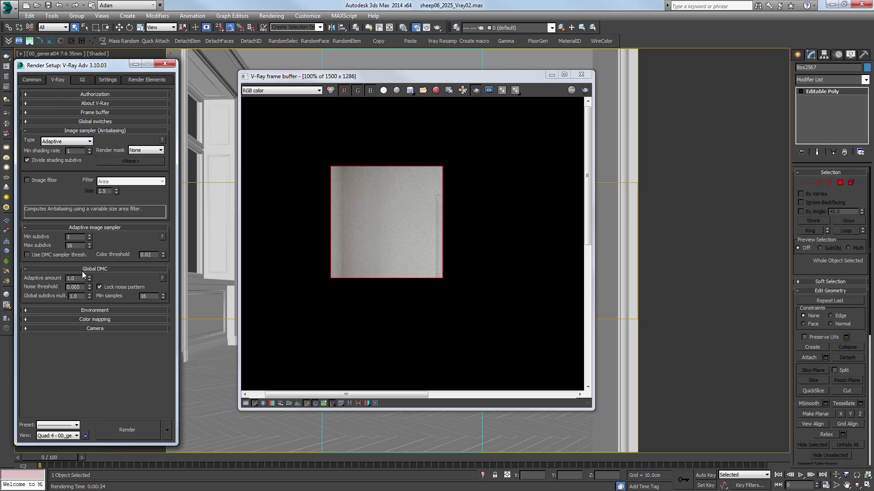
pyautogui.doubleClick(73, 246)
pyautogui.click(78, 80)
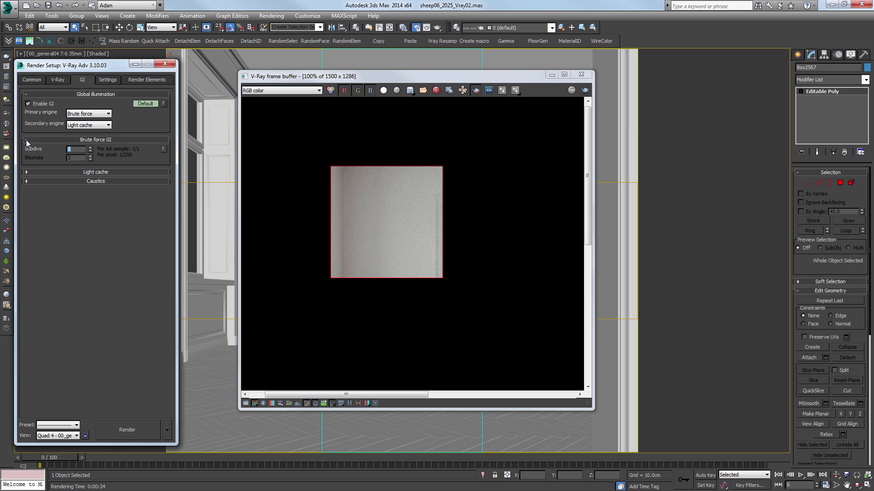
pyautogui.write('16')
pyautogui.press('Return')
pyautogui.click(56, 80)
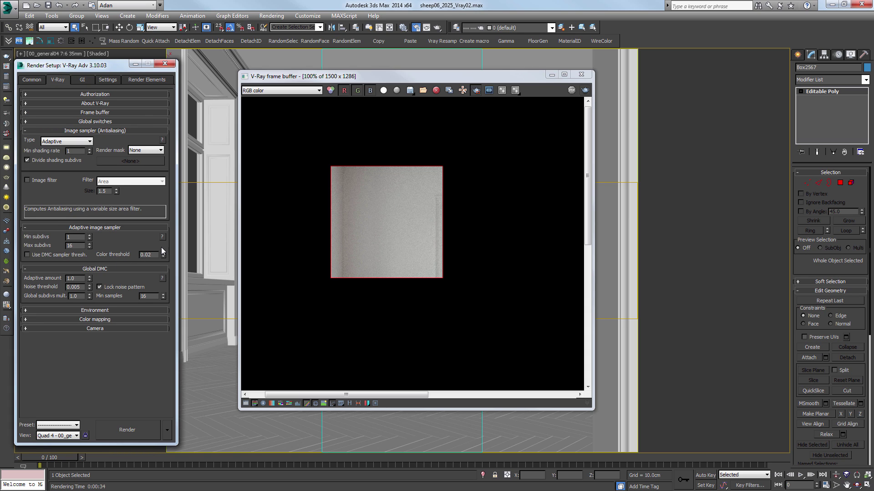
pyautogui.click(82, 80)
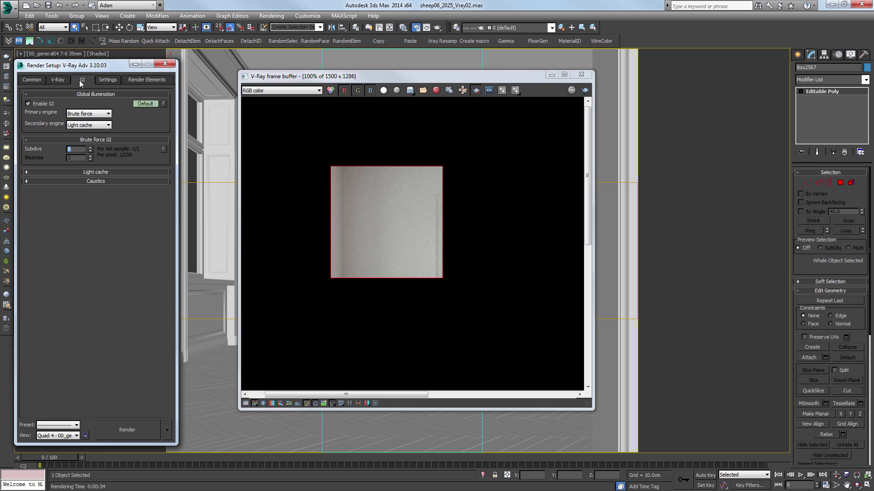
pyautogui.click(81, 149)
pyautogui.click(58, 80)
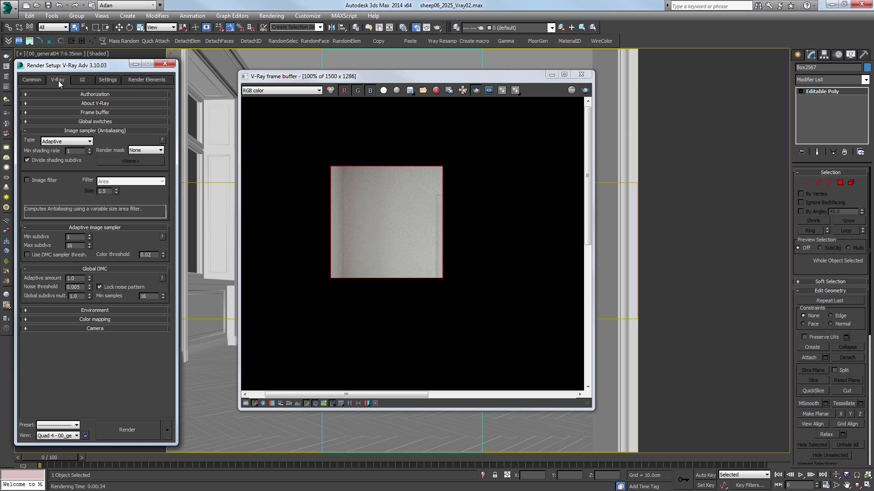
# - Turn off Divide shading subdivs for the image sampler and check the Brute force GI per-sample and per-pixel counts
pyautogui.moveTo(92, 214); pyautogui.dragTo(96, 231)
pyautogui.rightClick(95, 231)
pyautogui.click(81, 80)
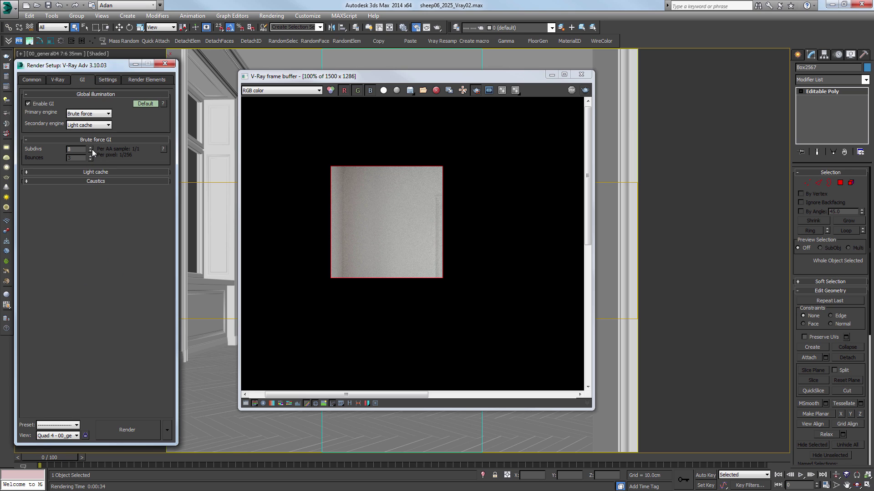
pyautogui.click(63, 81)
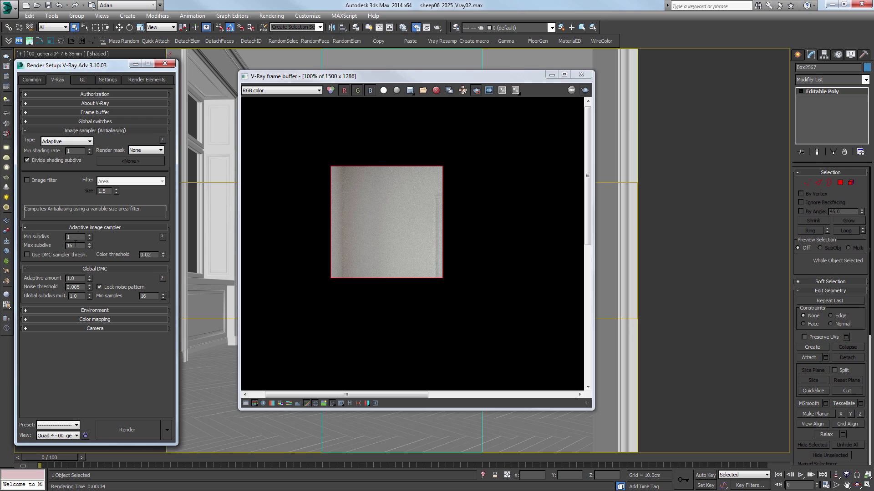
pyautogui.click(84, 80)
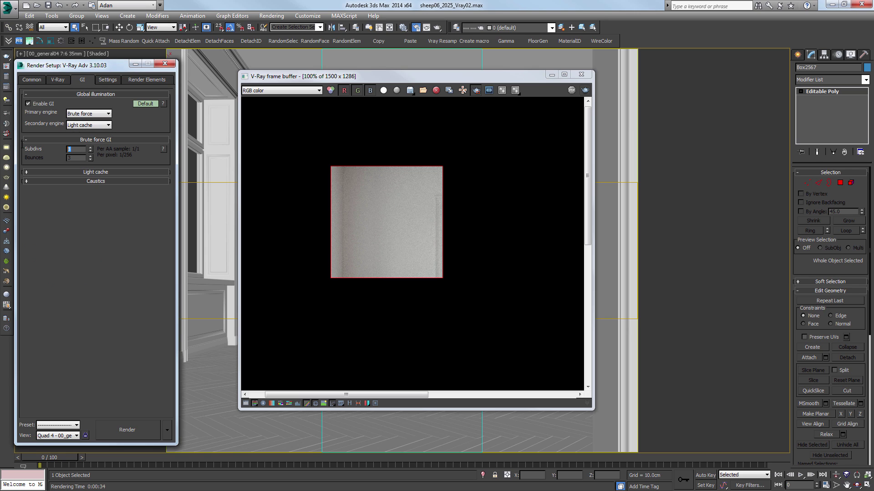
pyautogui.click(51, 79)
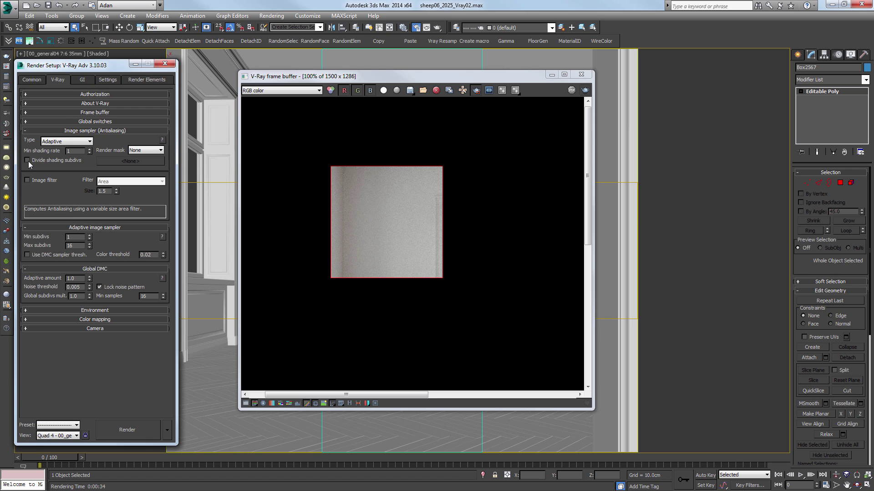
pyautogui.click(83, 80)
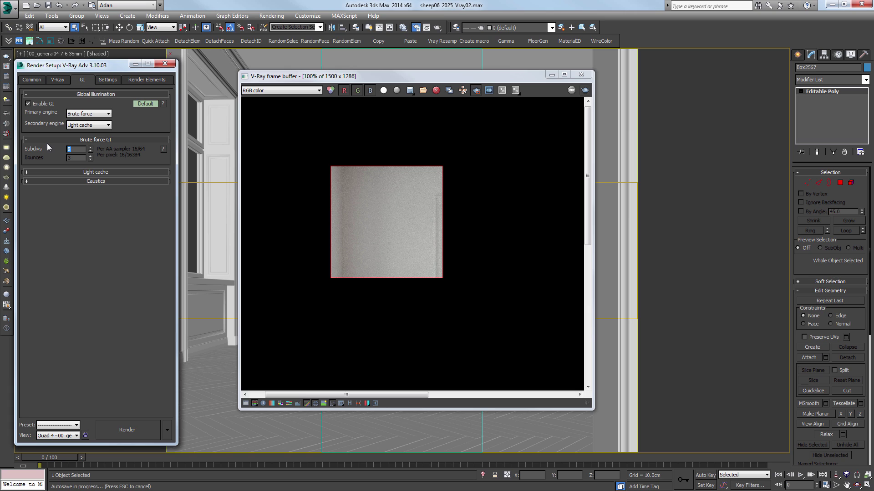
# - Try Brute force GI subdivs of 9, 10 and 16, and return them to 8
pyautogui.click(80, 151)
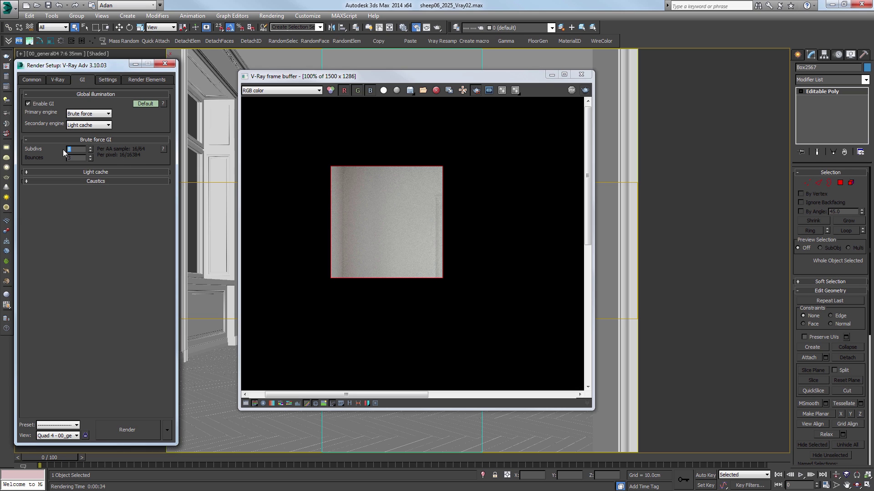
pyautogui.write('9')
pyautogui.press('Return')
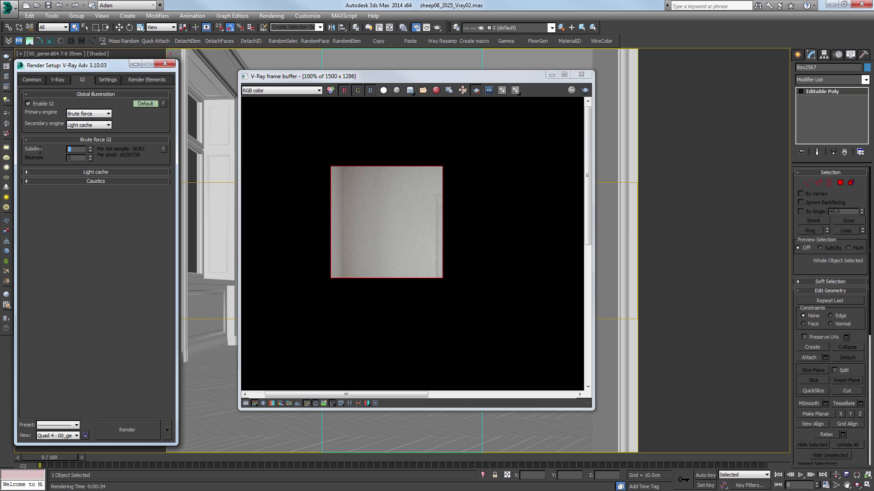
pyautogui.write('10')
pyautogui.press('Return')
pyautogui.click(89, 152)
pyautogui.click(90, 152)
pyautogui.click(80, 151)
pyautogui.write('16')
pyautogui.press('Return')
pyautogui.write('8')
pyautogui.press('Return')
# - Turn Divide shading subdivs back on and check how the Brute force GI counts respond
pyautogui.click(56, 80)
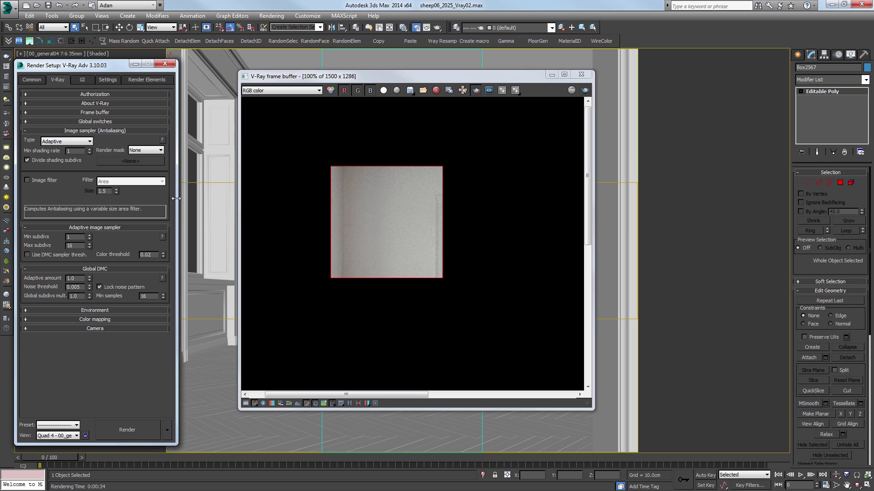
pyautogui.click(82, 80)
pyautogui.doubleClick(79, 150)
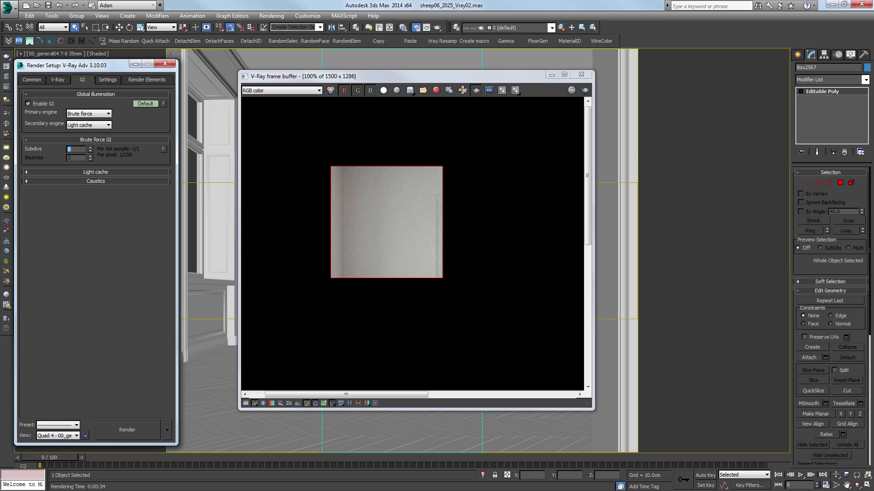
pyautogui.click(59, 81)
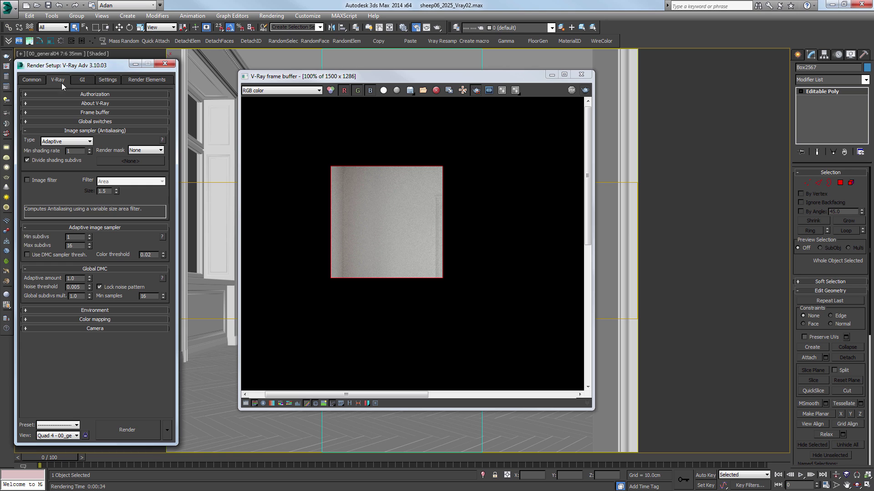
# - Set the adaptive image sampler's max subdivs to 100
pyautogui.doubleClick(74, 246)
pyautogui.write('100')
pyautogui.press('Return')
pyautogui.click(74, 245)
# - Set the adaptive image sampler's color threshold to 0.005
pyautogui.moveTo(148, 255); pyautogui.dragTo(212, 261)
pyautogui.press('Return')
pyautogui.moveTo(79, 246); pyautogui.dragTo(33, 242)
pyautogui.press('Tab')
pyautogui.hotkey('shift', 'Tab')
pyautogui.press('Tab')
pyautogui.click(114, 241)
pyautogui.press('Tab')
pyautogui.press('Tab')
pyautogui.click(154, 256)
pyautogui.press('Return')
pyautogui.write('0.005')
pyautogui.press('Return')
pyautogui.click(579, 95)
pyautogui.click(585, 91)
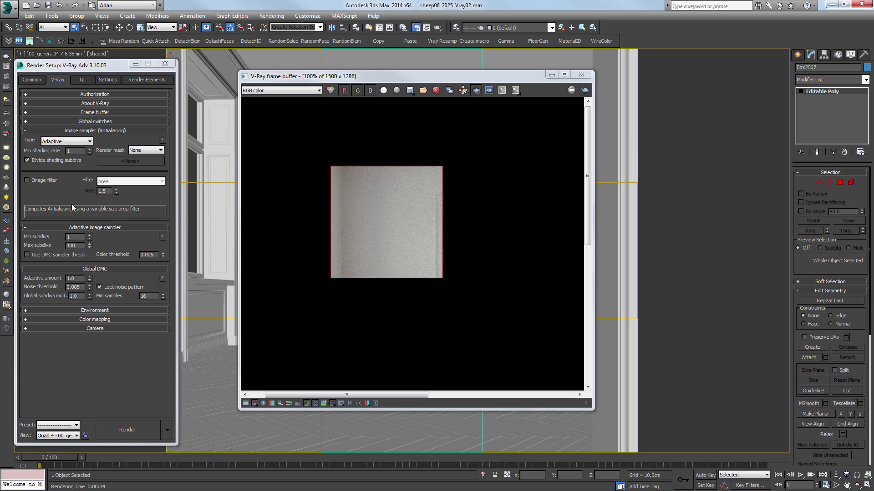
# - Raise the image sampler's min shading rate to 32 and check the Brute force GI sample counts
pyautogui.doubleClick(81, 151)
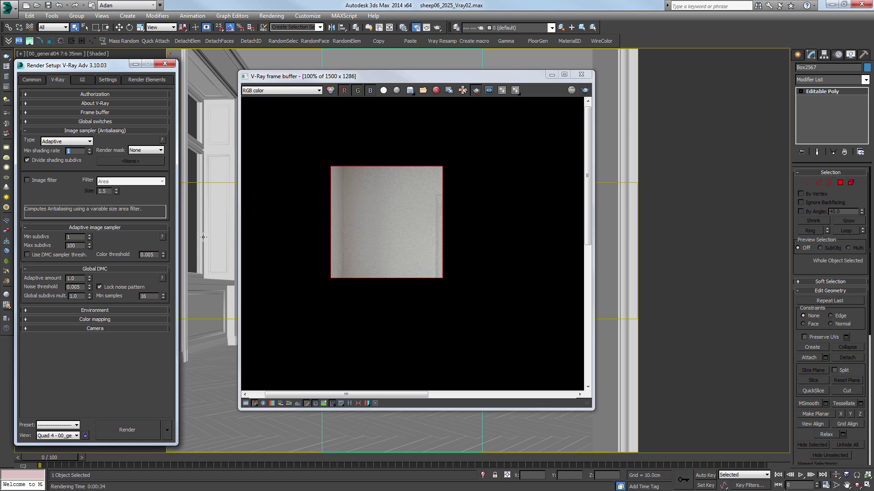
pyautogui.doubleClick(70, 246)
pyautogui.doubleClick(80, 152)
pyautogui.click(82, 80)
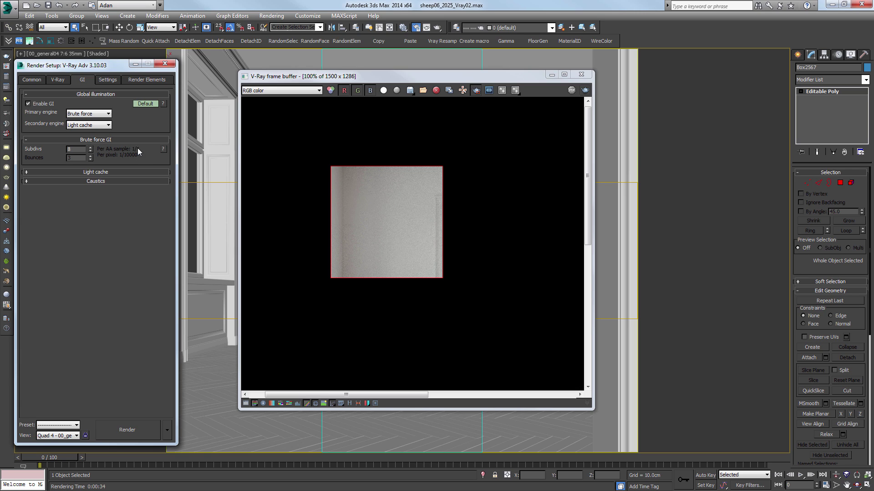
pyautogui.click(63, 79)
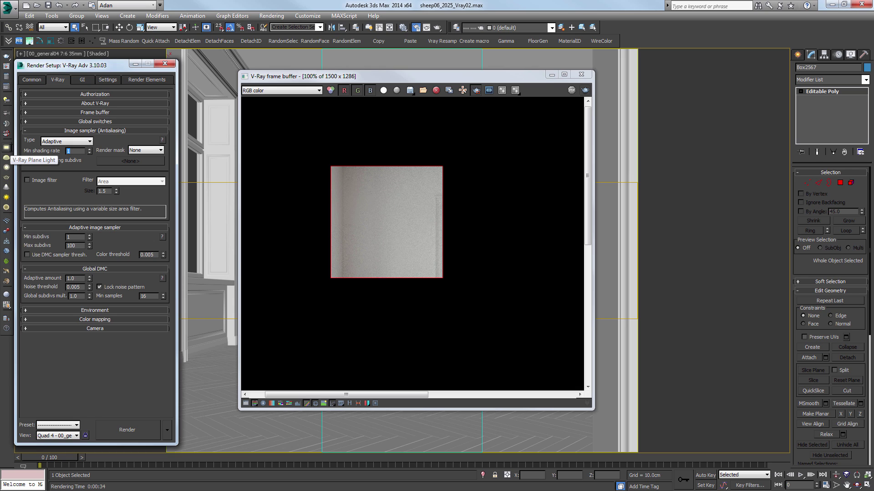
pyautogui.write('2')
pyautogui.press('Return')
pyautogui.click(82, 80)
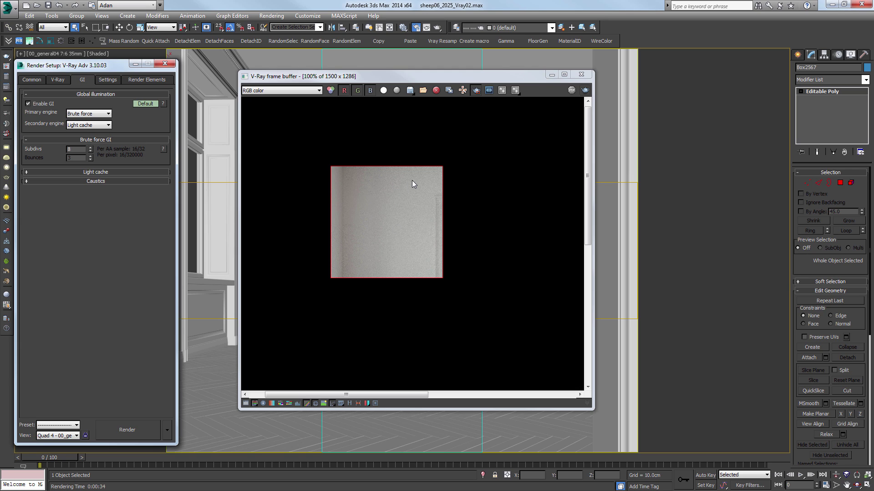
# - Return the min shading rate to 1 and test a Global DMC adaptive amount of 0.0 against the Brute force GI counts
pyautogui.click(57, 79)
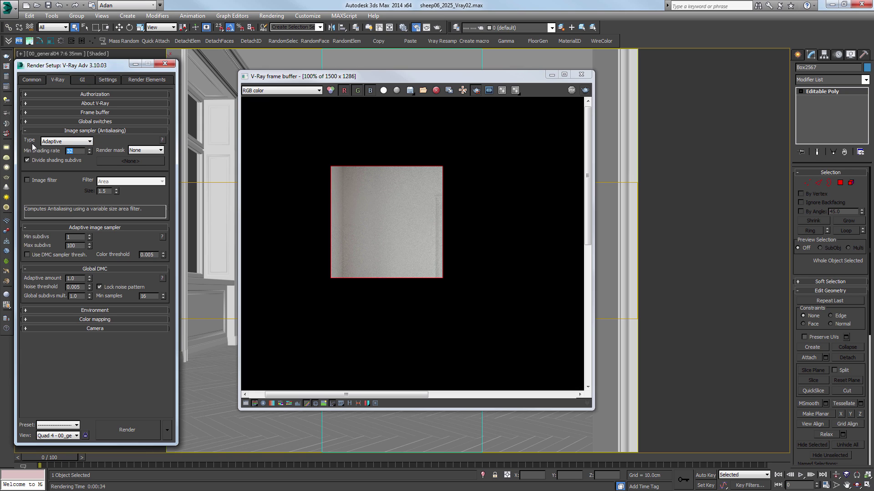
pyautogui.write('1')
pyautogui.rightClick(89, 278)
pyautogui.click(82, 80)
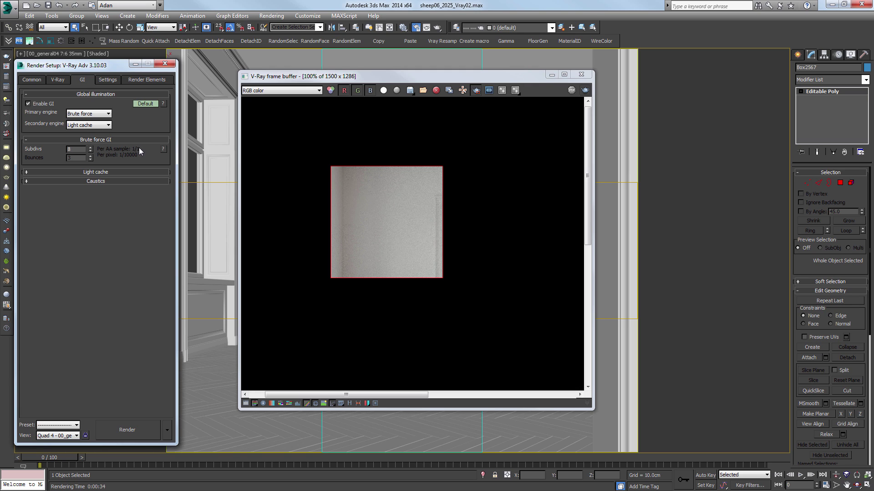
pyautogui.click(58, 80)
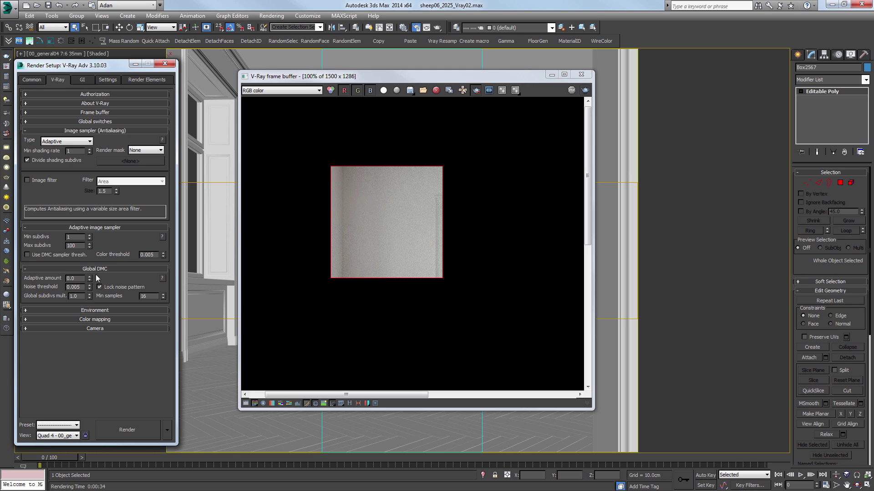
pyautogui.click(86, 80)
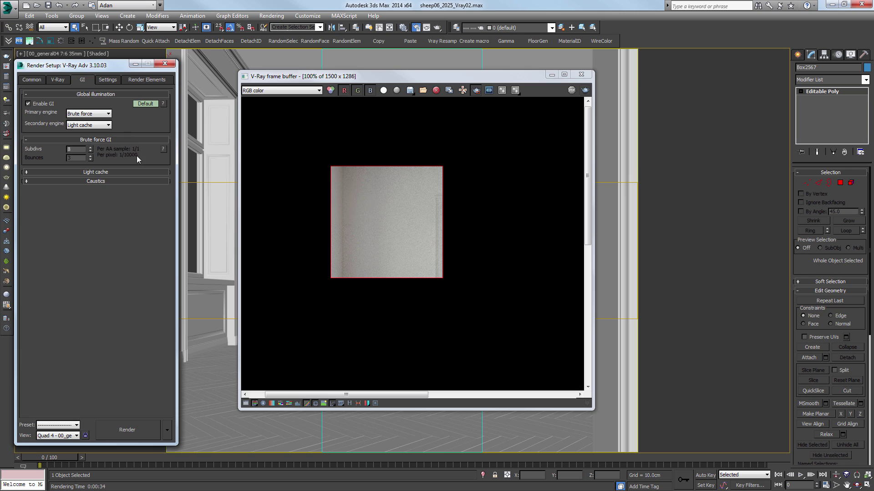
pyautogui.click(56, 80)
# - Set the min shading rate to 32 again and compare the Brute force GI counts with the Global DMC min samples
pyautogui.moveTo(78, 151); pyautogui.dragTo(35, 151)
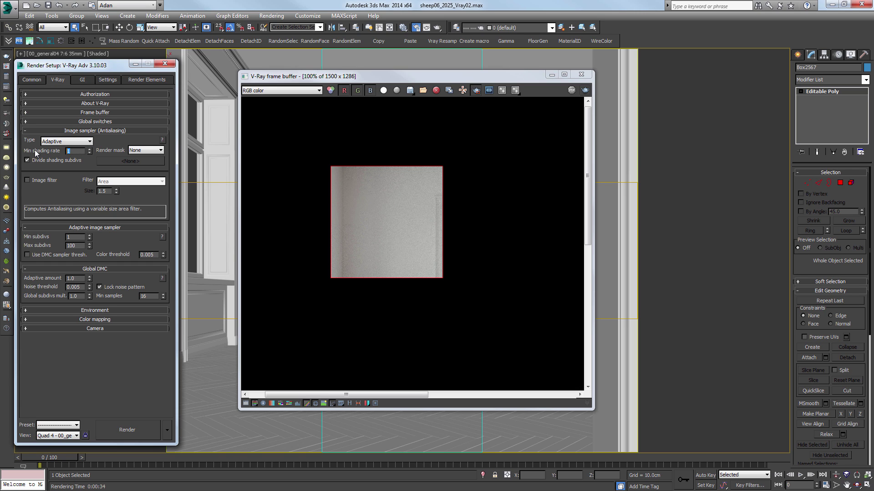
pyautogui.write('32')
pyautogui.click(81, 80)
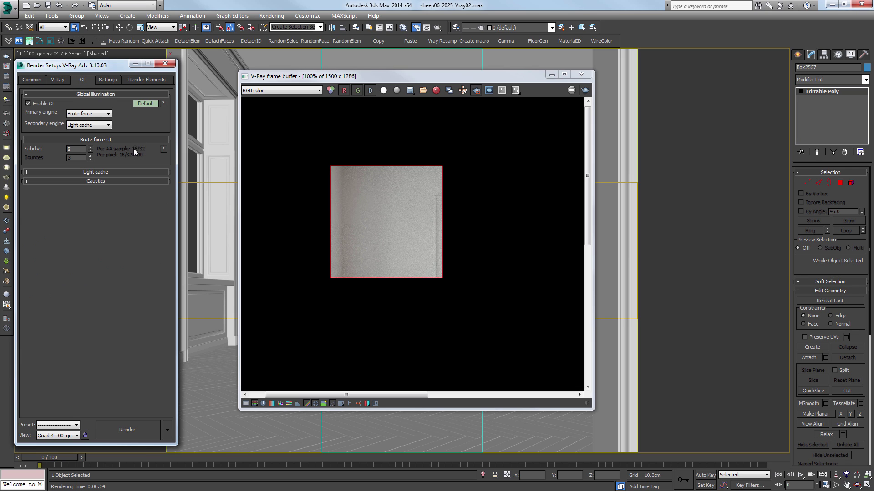
pyautogui.click(58, 81)
pyautogui.moveTo(150, 295); pyautogui.dragTo(127, 292)
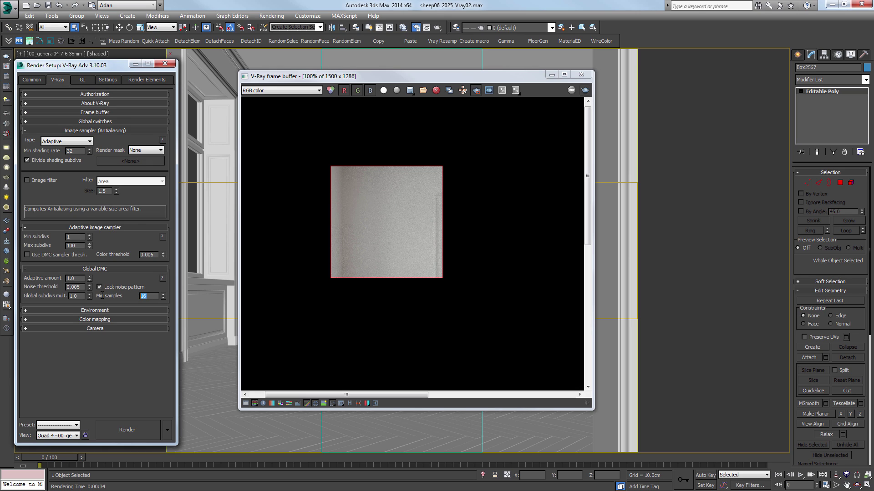
pyautogui.moveTo(81, 151); pyautogui.dragTo(7, 149)
# - Set the Global DMC min samples to 2 and check the Brute force GI sample counts
pyautogui.moveTo(150, 296); pyautogui.dragTo(80, 288)
pyautogui.write('2')
pyautogui.press('Return')
pyautogui.click(84, 80)
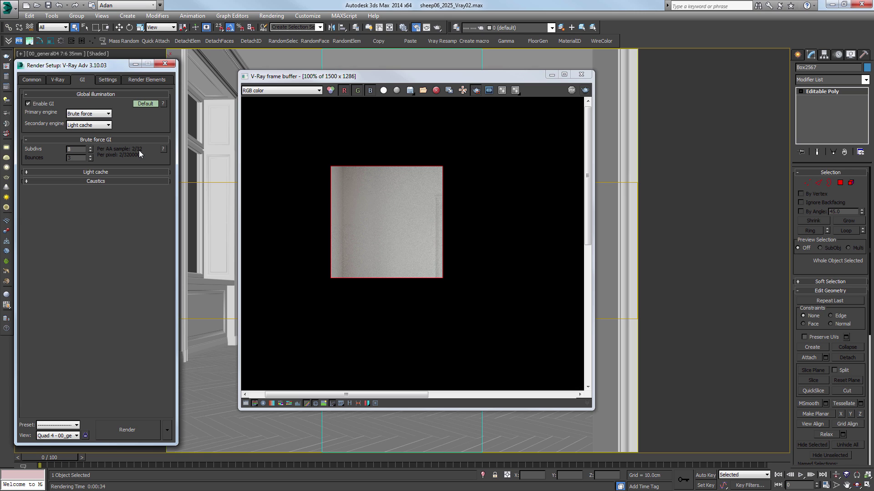
# - Set the min shading rate to 64 and check the Brute force GI sample counts
pyautogui.click(58, 80)
pyautogui.moveTo(78, 151); pyautogui.dragTo(28, 152)
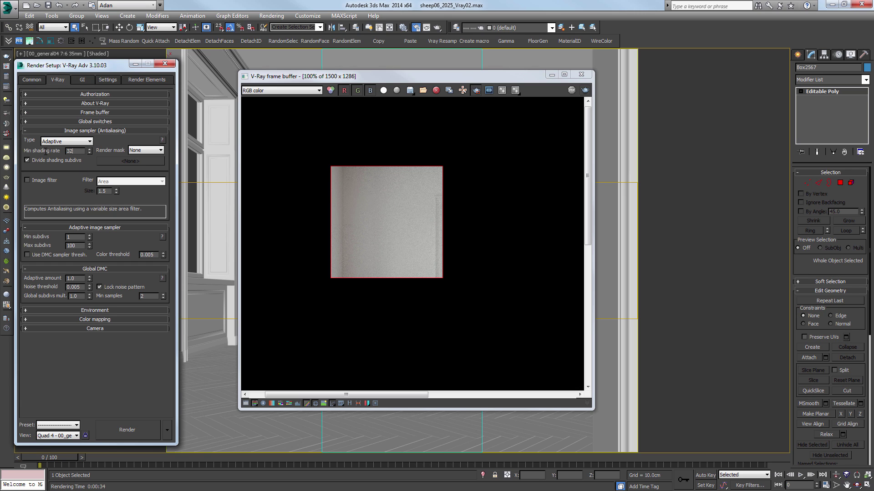
pyautogui.write('64')
pyautogui.press('Return')
pyautogui.click(81, 81)
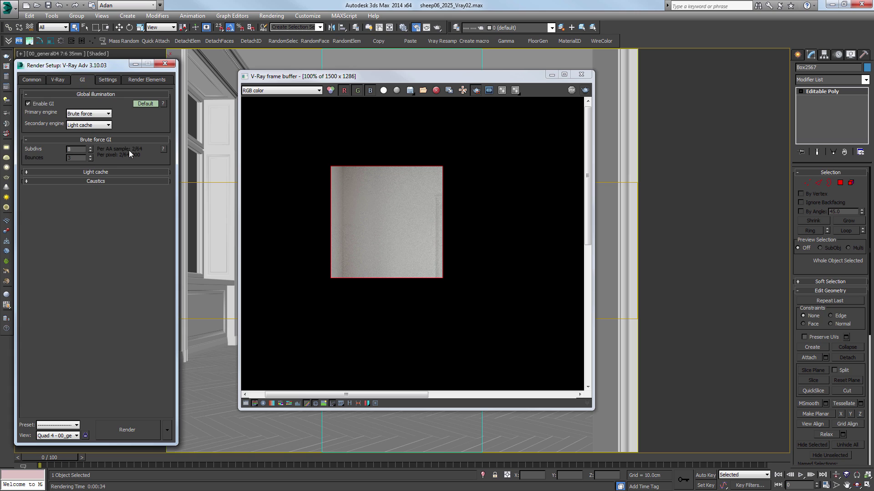
# - Set the Global DMC min samples back to 16 and check the Brute force GI sample counts
pyautogui.click(59, 81)
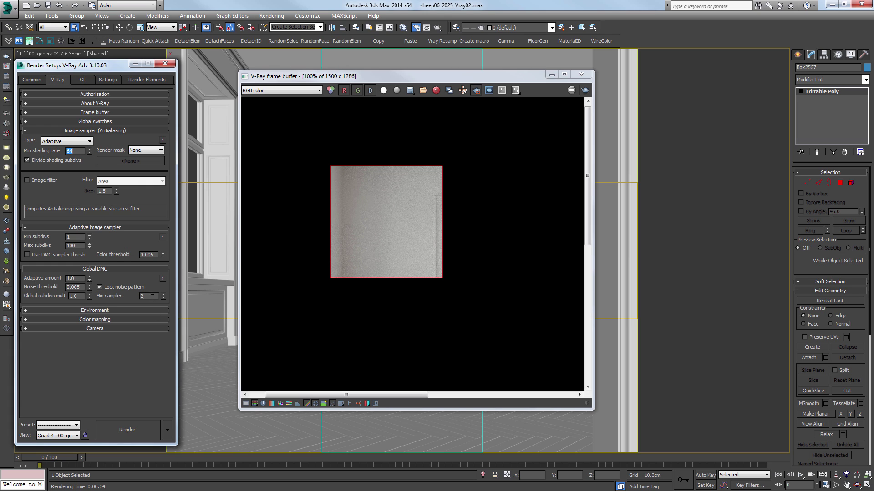
pyautogui.doubleClick(152, 297)
pyautogui.write('16')
pyautogui.press('Return')
pyautogui.click(82, 80)
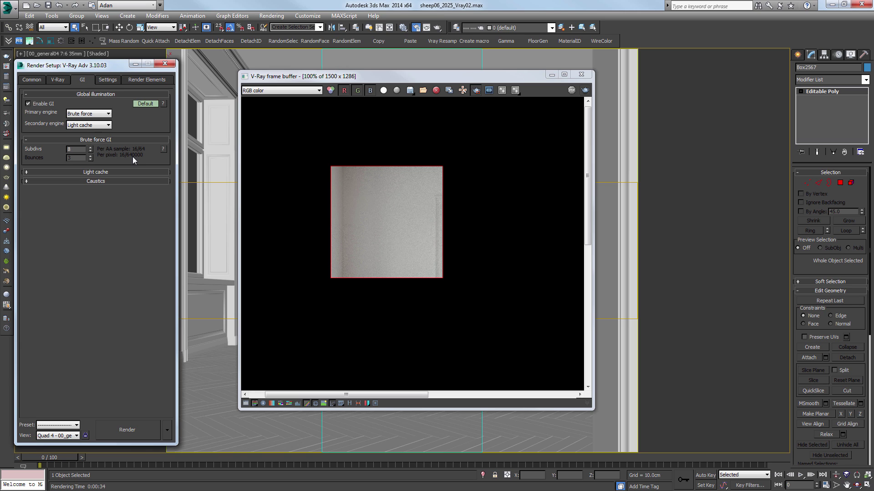
pyautogui.click(56, 80)
# - Draw a tall render region along the left edge of the frame buffer image, with the whole frame shown at 50%
pyautogui.click(413, 268)
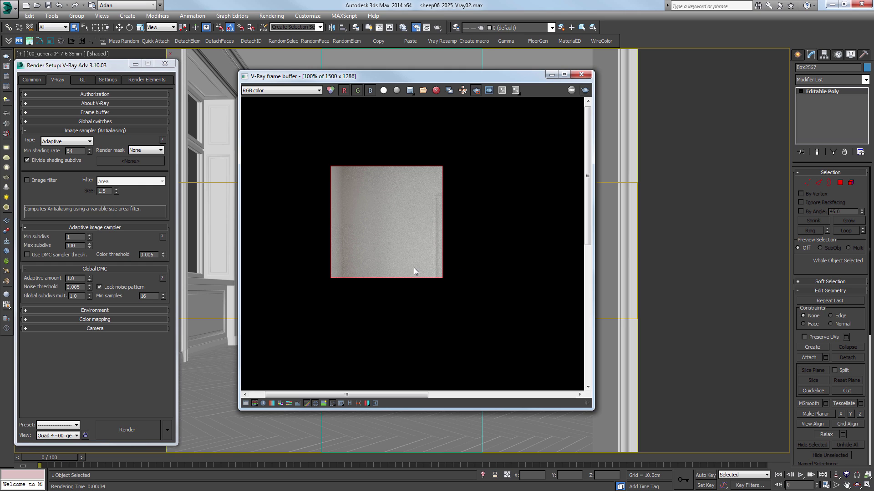
pyautogui.scroll(-1, 414, 267)
pyautogui.moveTo(309, 268); pyautogui.dragTo(228, 140)
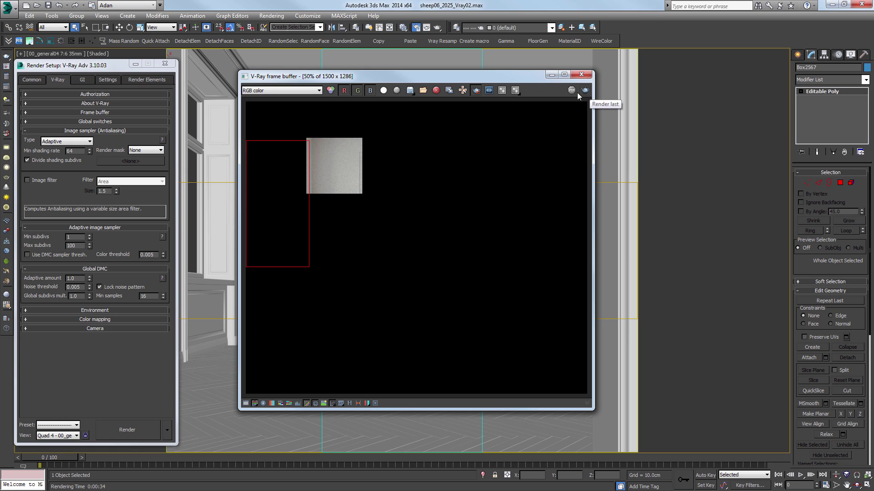
# - Review the image sampler's color threshold together with the Brute force GI subdivs
pyautogui.doubleClick(155, 256)
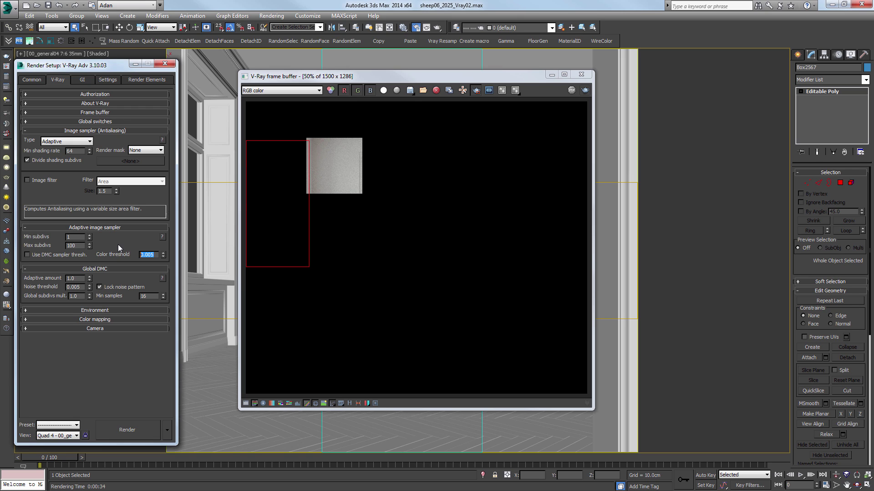
pyautogui.click(82, 79)
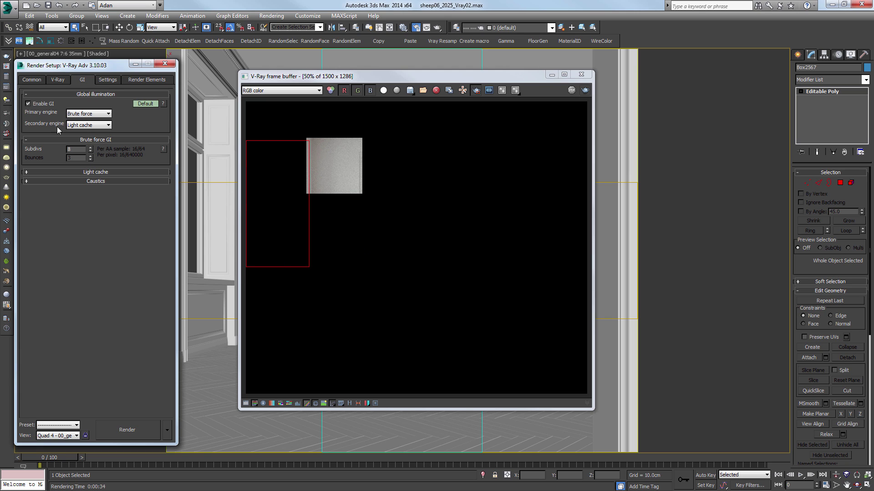
pyautogui.click(59, 80)
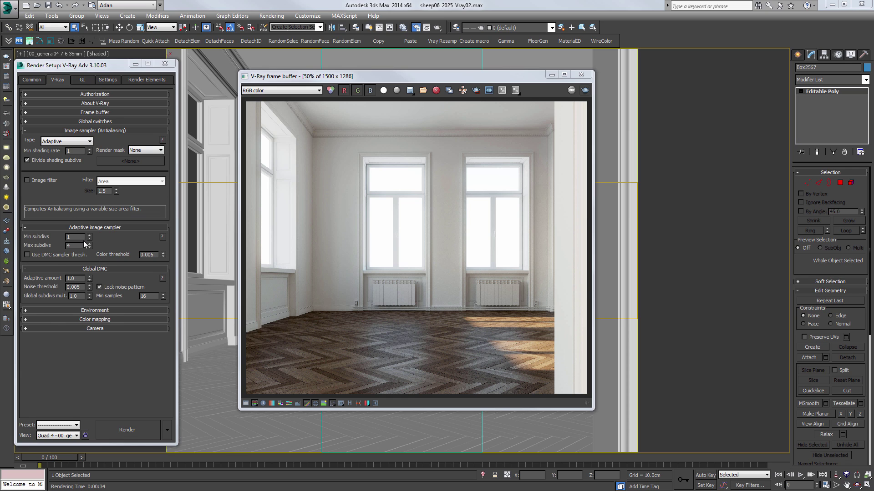
# - Set the adaptive image sampler's max subdivs to 100 and turn on Use DMC sampler thresh
pyautogui.moveTo(80, 244); pyautogui.dragTo(21, 241)
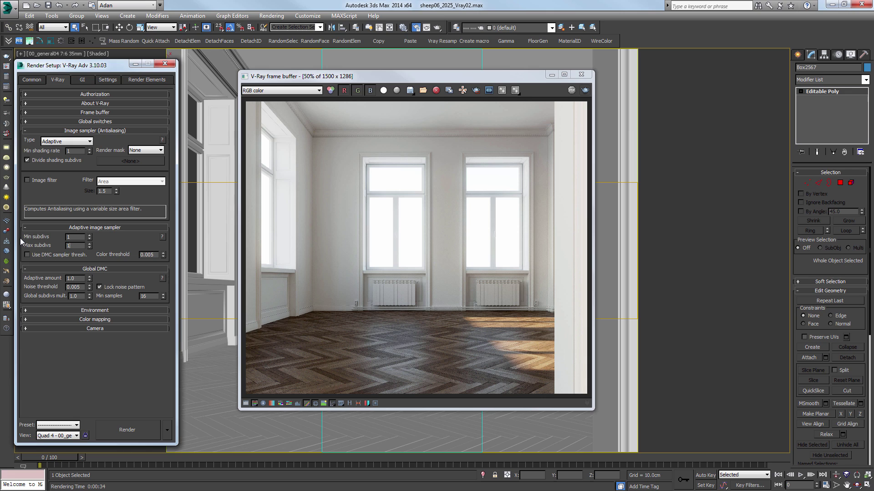
pyautogui.doubleClick(71, 245)
pyautogui.doubleClick(152, 256)
pyautogui.click(156, 255)
pyautogui.click(27, 255)
# - Review the Global DMC noise threshold and min samples
pyautogui.moveTo(82, 287); pyautogui.dragTo(62, 285)
pyautogui.hotkey('shift', 'Right')
pyautogui.hotkey('shift', 'Right')
pyautogui.hotkey('shift', 'Left')
pyautogui.hotkey('shift', 'Left')
pyautogui.moveTo(151, 295); pyautogui.dragTo(116, 291)
# - Set the min shading rate to 16 and the Global DMC adaptive amount to 0.0, checking the Brute force GI sample counts
pyautogui.doubleClick(68, 150)
pyautogui.doubleClick(144, 296)
pyautogui.doubleClick(69, 150)
pyautogui.doubleClick(71, 278)
pyautogui.click(82, 80)
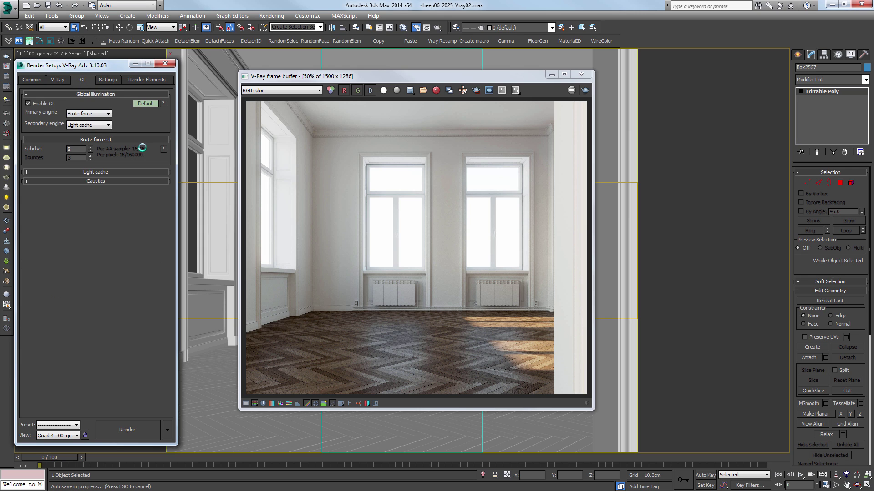
pyautogui.click(58, 80)
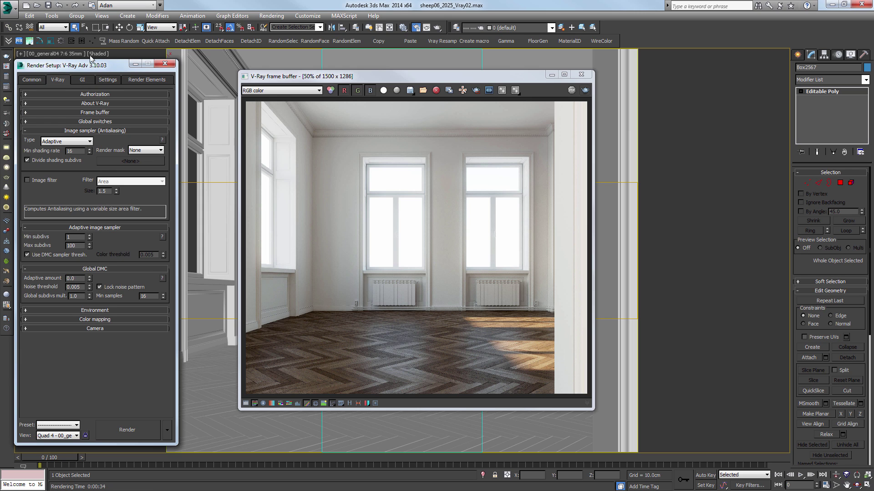
# - Set the Global DMC adaptive amount to 1.0 and the min samples to 8
pyautogui.click(82, 80)
pyautogui.click(63, 79)
pyautogui.moveTo(89, 278); pyautogui.dragTo(91, 263)
pyautogui.doubleClick(144, 296)
pyautogui.write('8')
# - Check the Brute force GI sample counts and set the Global DMC min samples back to 16
pyautogui.click(85, 81)
pyautogui.click(58, 80)
pyautogui.write('16')
pyautogui.press('Return')
# - Set the min shading rate to 32 and check its effect on the Brute force GI sample counts
pyautogui.doubleClick(80, 151)
pyautogui.write('32')
pyautogui.press('Return')
pyautogui.click(82, 79)
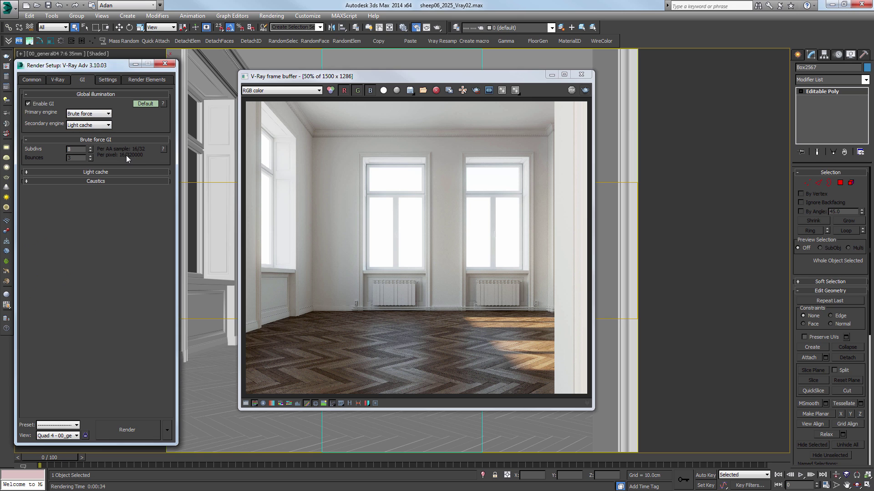
pyautogui.click(59, 80)
# - Set the adaptive sampler's max subdivs to 8, turn off Use DMC sampler thresh., and check the GI sample counts
pyautogui.moveTo(78, 245); pyautogui.dragTo(27, 235)
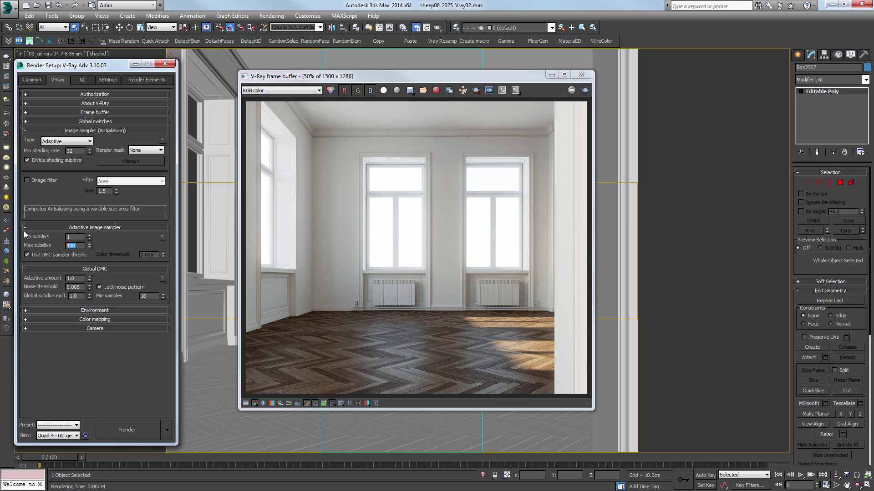
pyautogui.write('8')
pyautogui.click(27, 255)
pyautogui.click(85, 80)
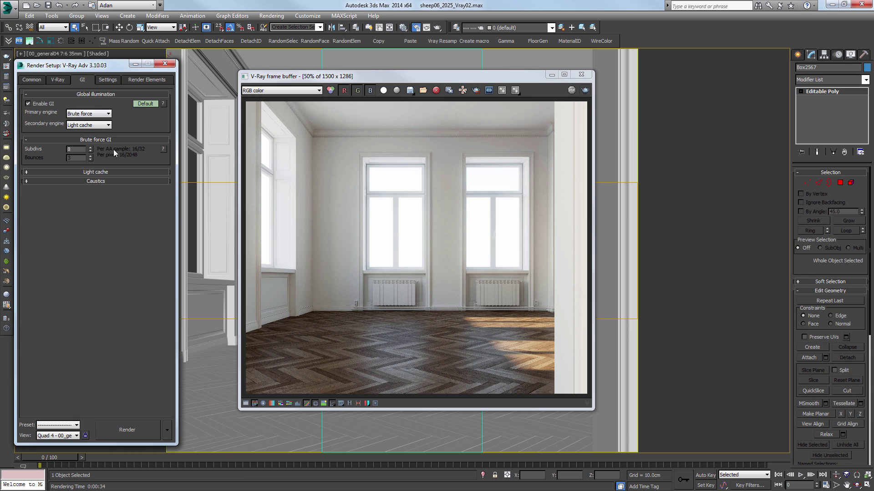
pyautogui.click(58, 79)
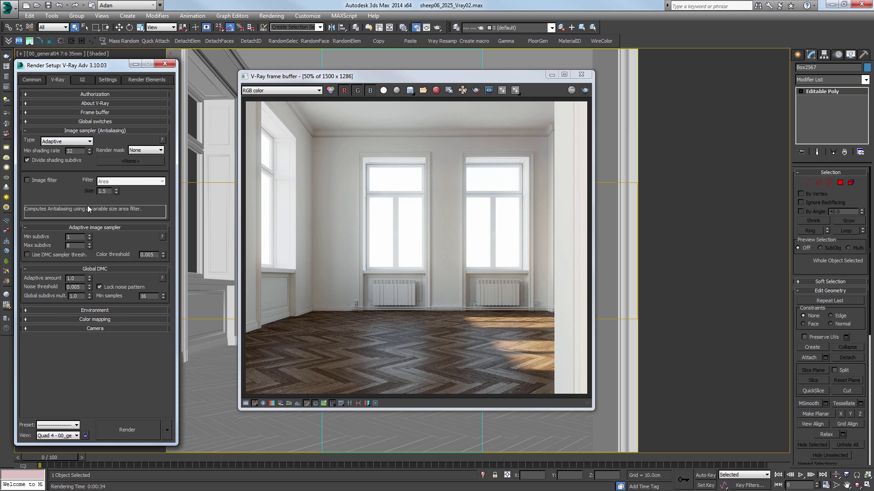
# - Set the min shading rate to 64 and compare it with the Brute force GI sample counts
pyautogui.write('64')
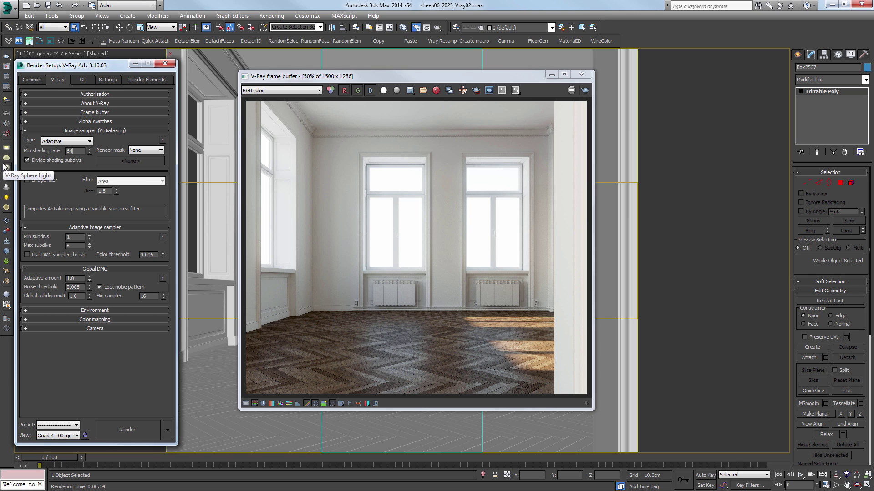
pyautogui.press('Return')
pyautogui.click(82, 79)
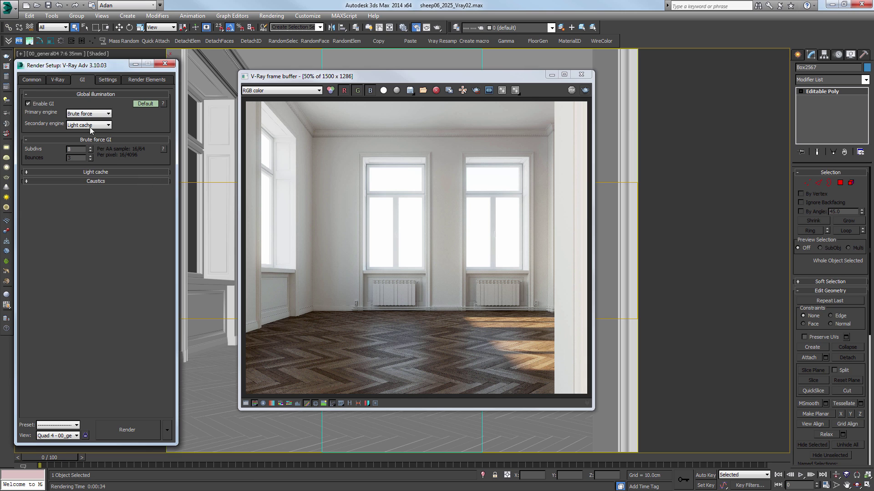
pyautogui.click(55, 80)
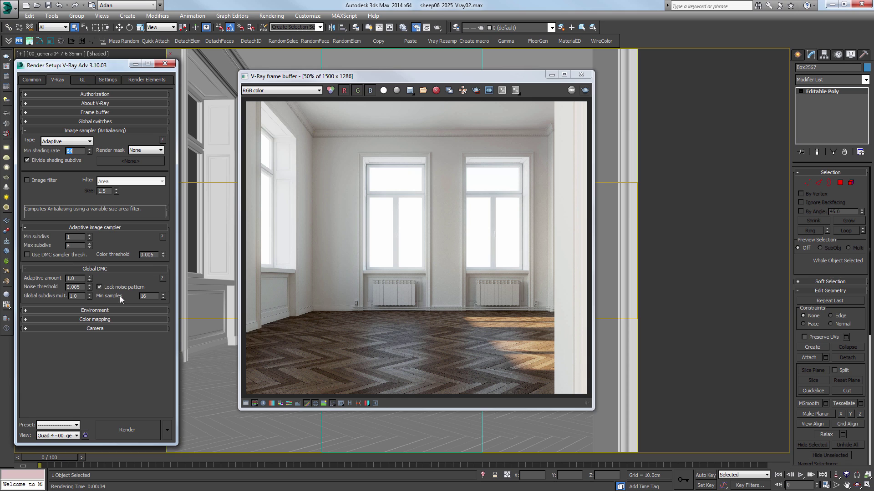
pyautogui.click(82, 78)
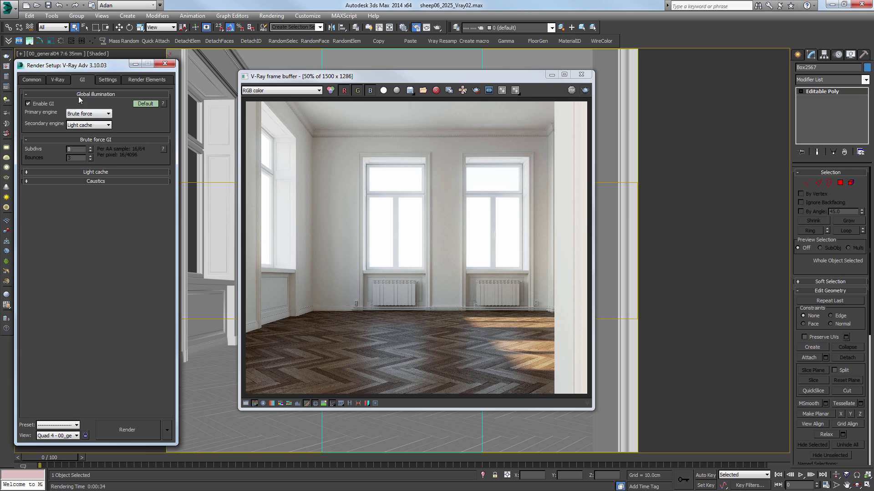
pyautogui.click(58, 79)
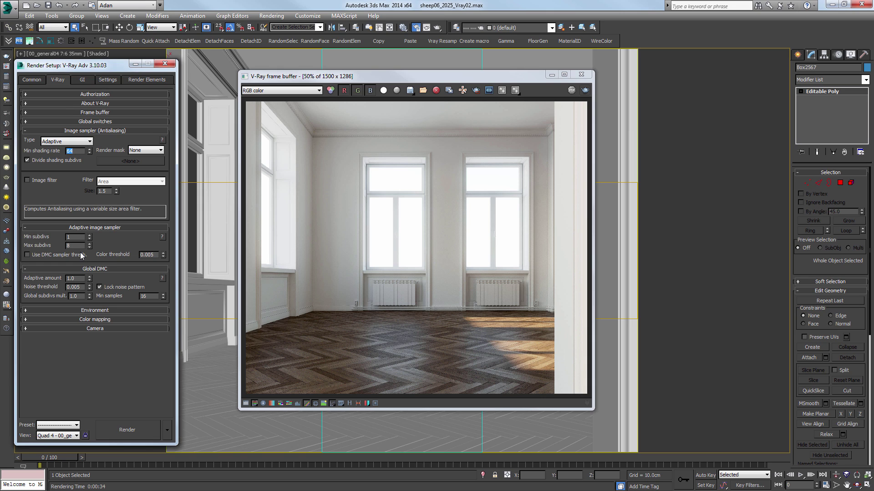
# - Set the min shading rate to 1 and the adaptive max subdivs to 100, with Use DMC sampler thresh. turned on
pyautogui.moveTo(82, 151); pyautogui.dragTo(20, 150)
pyautogui.write('1')
pyautogui.press('Tab')
pyautogui.press('Tab')
pyautogui.write('100')
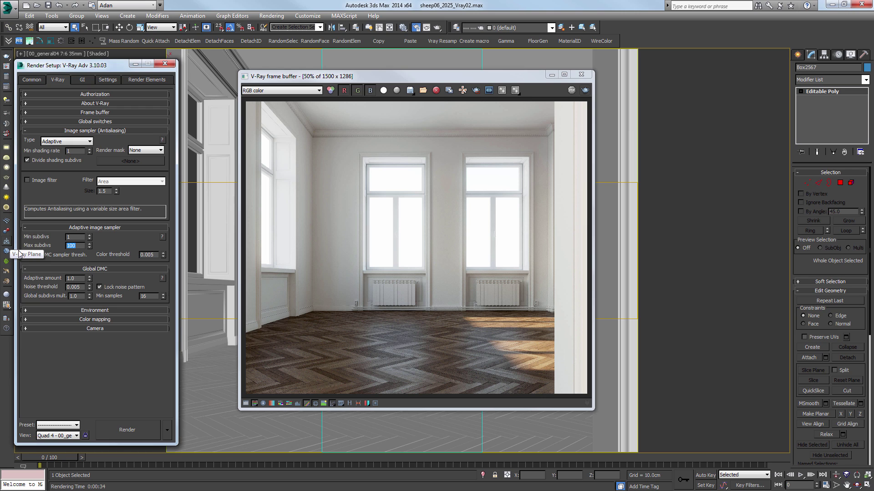
pyautogui.click(40, 254)
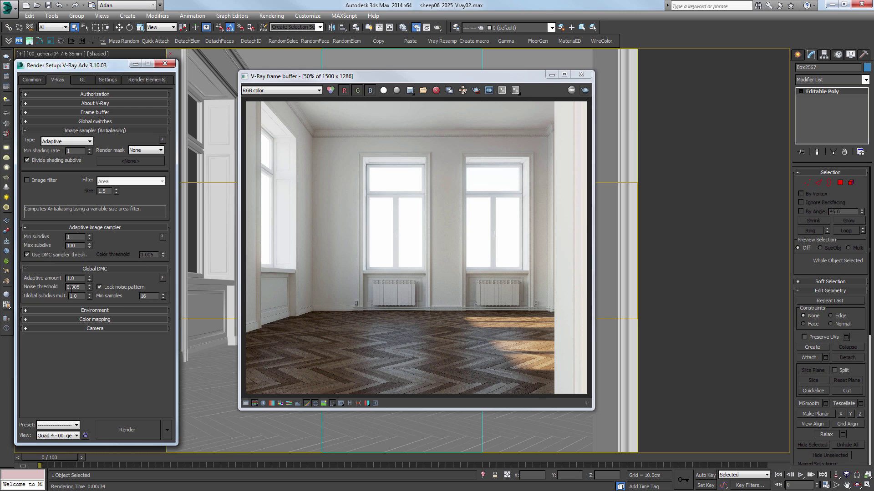
# - Set the Global DMC noise threshold to 0.003
pyautogui.moveTo(92, 266); pyautogui.dragTo(90, 293)
pyautogui.moveTo(89, 152)
pyautogui.mouseDown()
pyautogui.moveTo(92, 123)
pyautogui.moveTo(90, 152)
pyautogui.mouseUp()
pyautogui.moveTo(75, 287); pyautogui.dragTo(10, 286)
pyautogui.write('0')
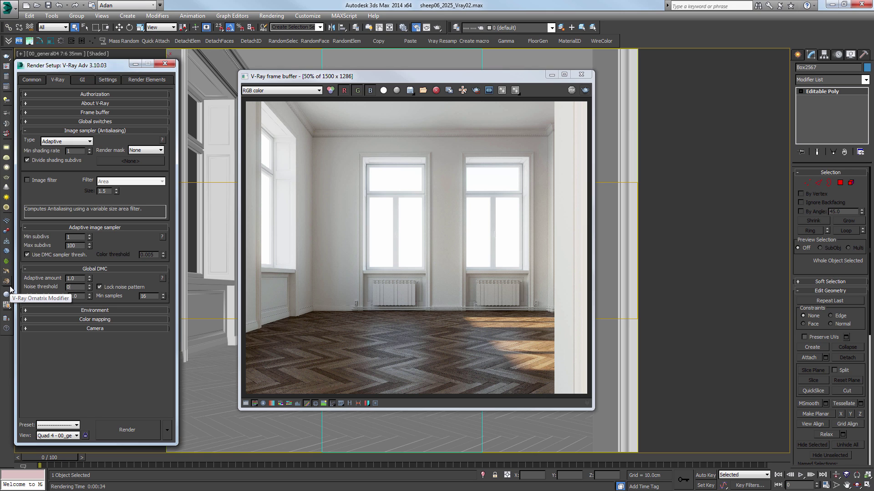
pyautogui.write('.005')
pyautogui.press('Return')
pyautogui.write('003')
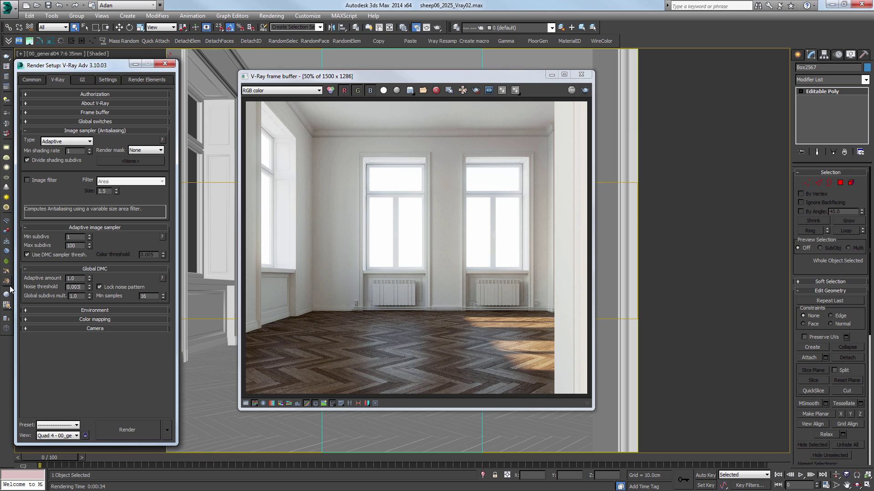
pyautogui.press('Return')
# - Try other sampling values, keeping the min shading rate at 1 and setting the Global DMC min samples to 8
pyautogui.moveTo(76, 152); pyautogui.dragTo(30, 137)
pyautogui.press('Return')
pyautogui.write('16')
pyautogui.press('Return')
pyautogui.write('2')
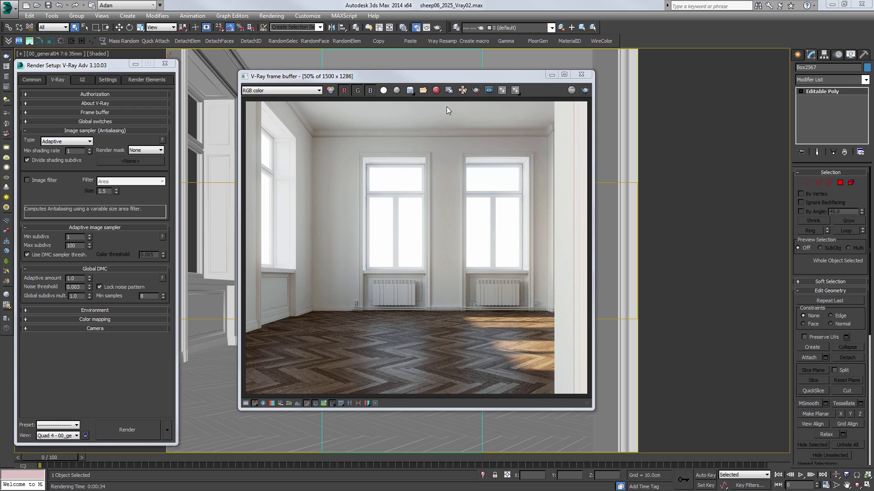
# - Switch the image sampler type to Progressive, go over its subdivs and render time, and collapse the Global DMC rollout
pyautogui.click(67, 141)
pyautogui.click(56, 168)
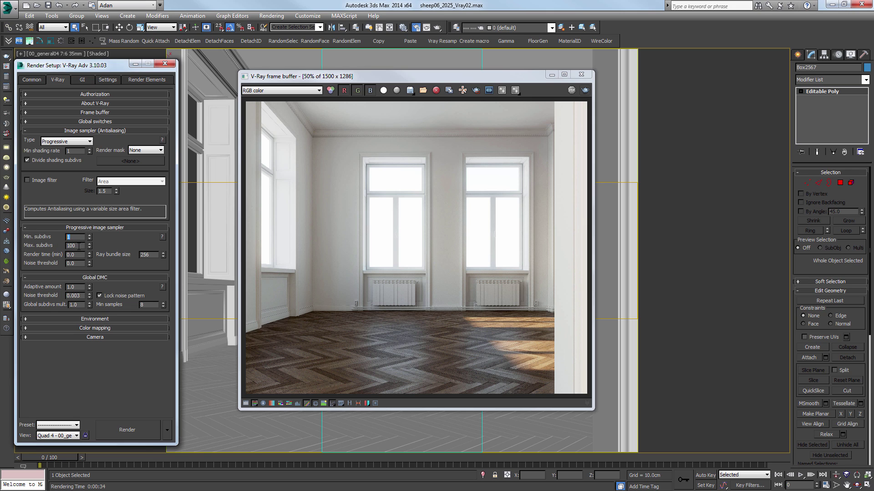
pyautogui.click(77, 246)
pyautogui.click(82, 236)
pyautogui.moveTo(78, 256); pyautogui.dragTo(33, 257)
pyautogui.click(96, 278)
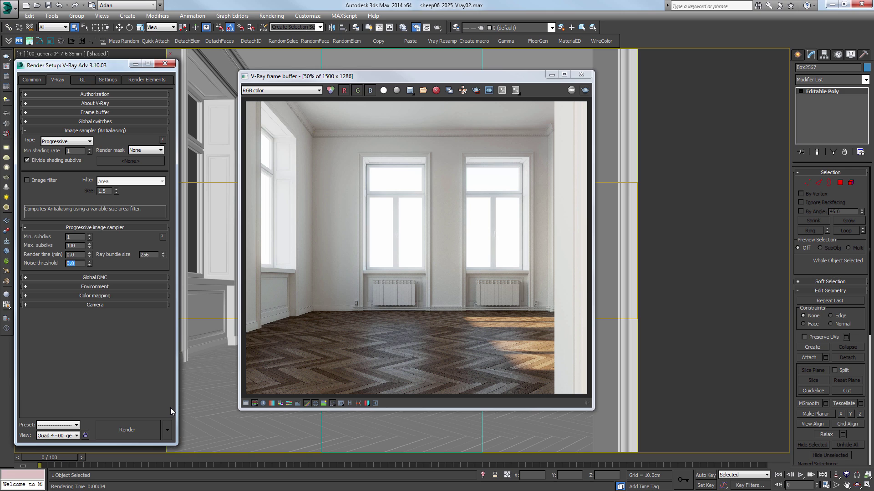
# - Try a noise threshold and a 50-minute render time in the Progressive image sampler, resetting both to 0.0
pyautogui.write('05')
pyautogui.press('Return')
pyautogui.write('0')
pyautogui.press('Return')
pyautogui.click(70, 255)
pyautogui.write('50')
pyautogui.press('Return')
pyautogui.write('0')
pyautogui.press('Return')
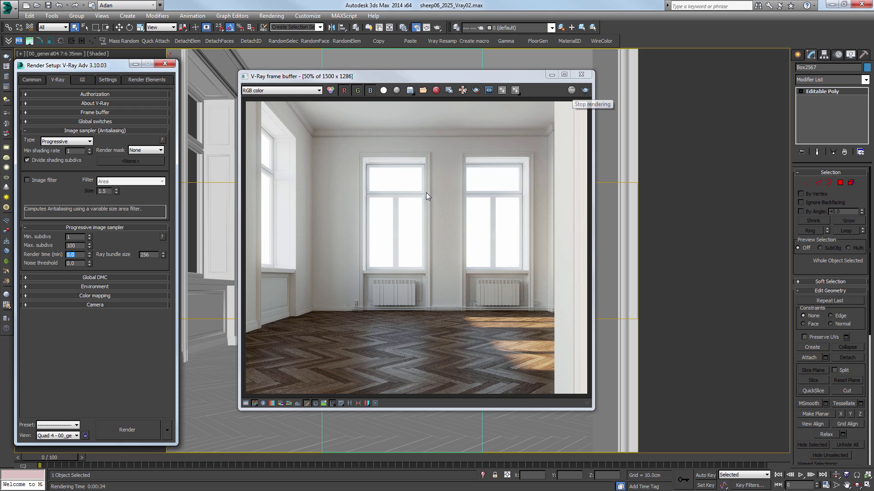
# - Review the Progressive sampler's min and max subdivs, the min shading rate and the Brute force GI sample counts
pyautogui.click(571, 91)
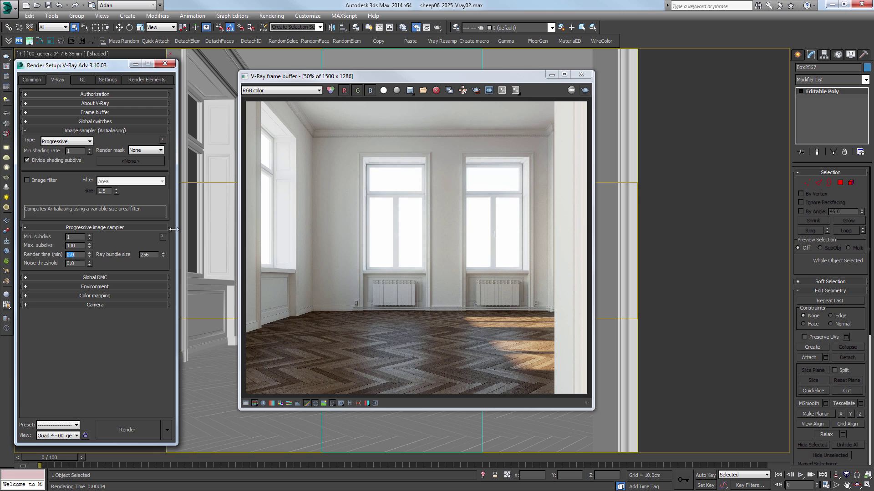
pyautogui.click(80, 238)
pyautogui.moveTo(81, 246); pyautogui.dragTo(28, 232)
pyautogui.click(81, 150)
pyautogui.click(81, 84)
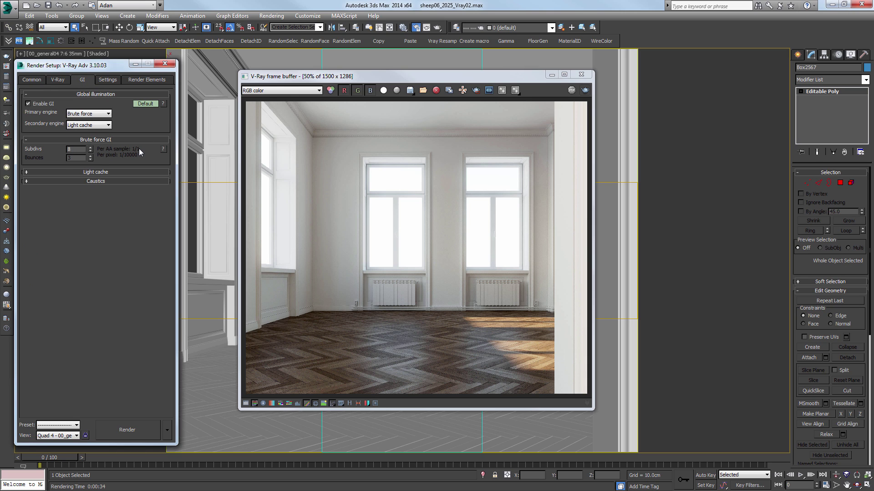
pyautogui.click(58, 81)
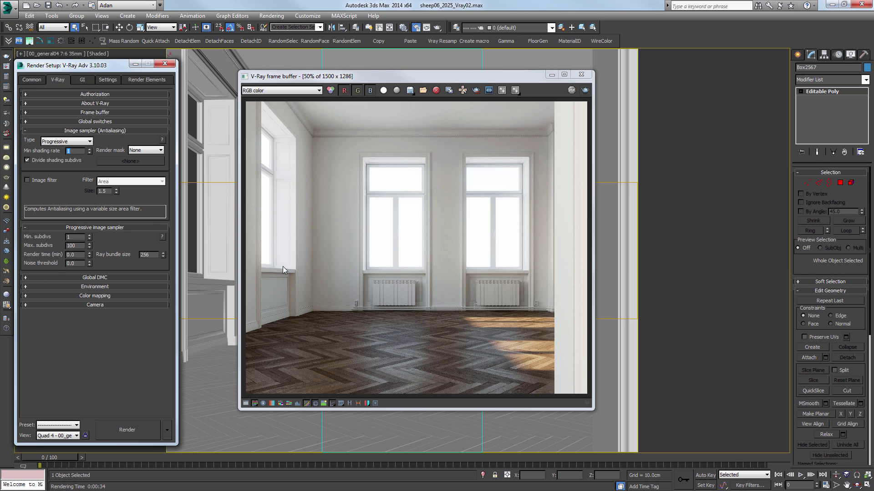
# - Examine the window and wall areas of the existing render up close for noise
pyautogui.click(373, 257)
pyautogui.scroll(2, 372, 257)
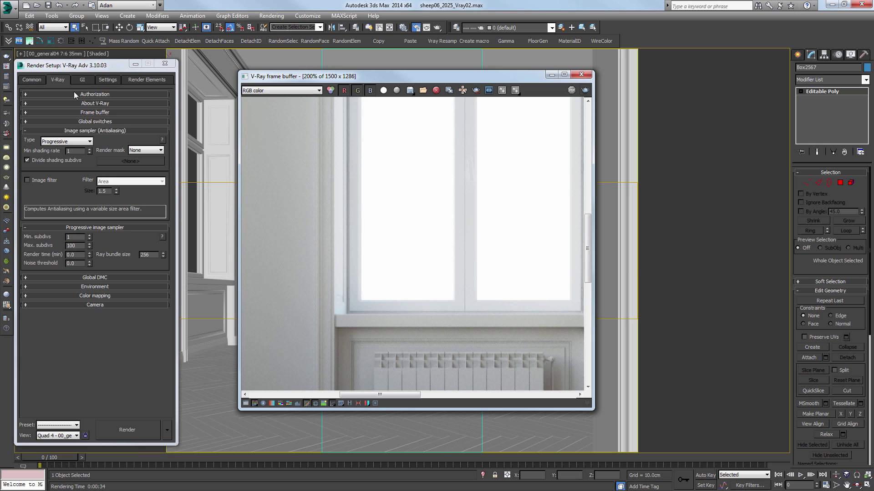
pyautogui.scroll(-2, 355, 245)
pyautogui.scroll(2, 315, 157)
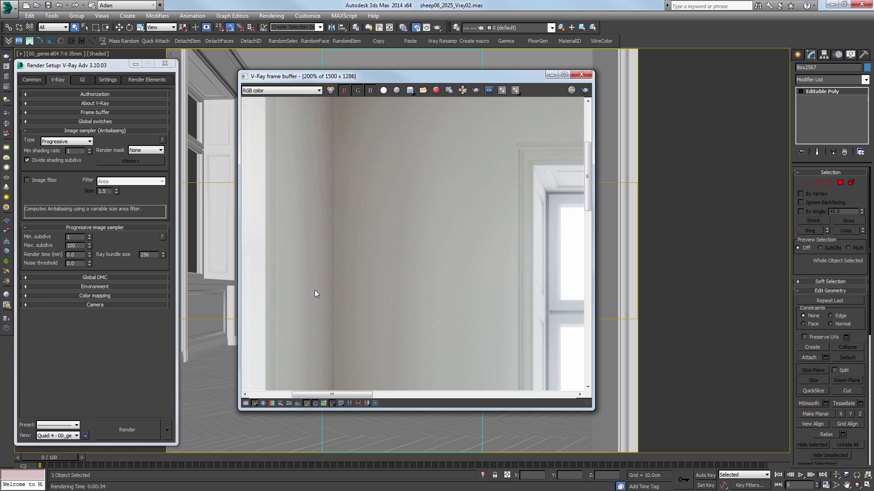
# - Try a min shading rate of 16 and return it to 1
pyautogui.doubleClick(74, 150)
pyautogui.write('16')
pyautogui.press('Return')
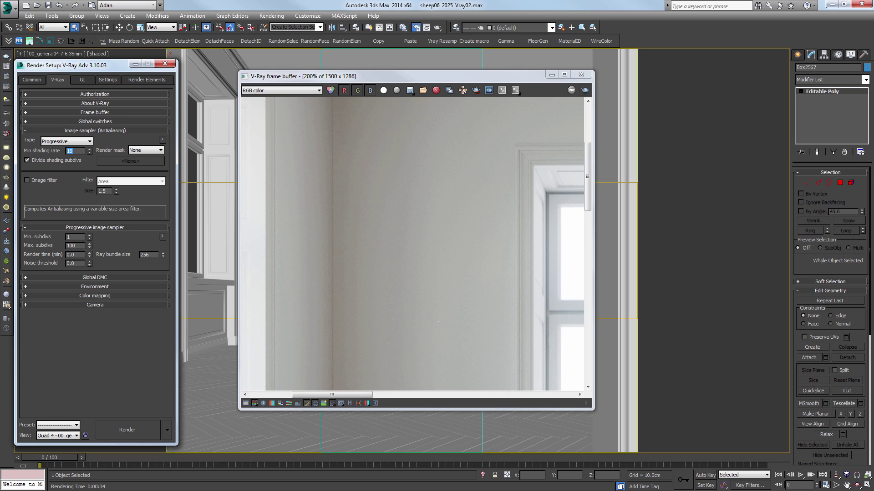
pyautogui.write('1')
pyautogui.press('Return')
# - Render the interior with the Progressive sampler at min shading rate 1, inspect the wall noise, and stop the render
pyautogui.click(315, 235)
pyautogui.scroll(-3, 516, 250)
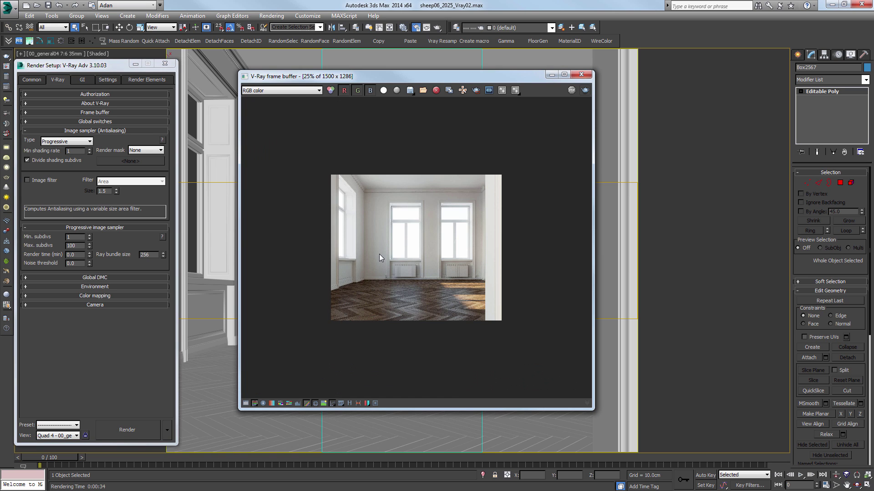
pyautogui.scroll(1, 379, 257)
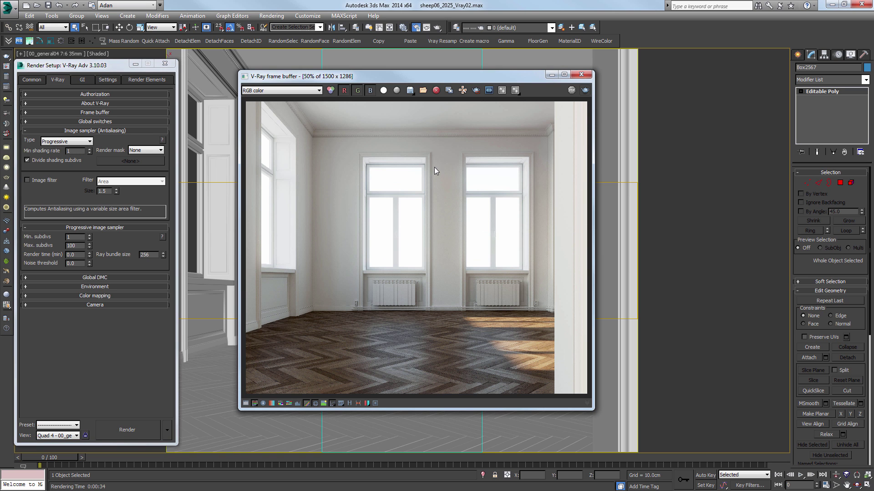
pyautogui.click(585, 91)
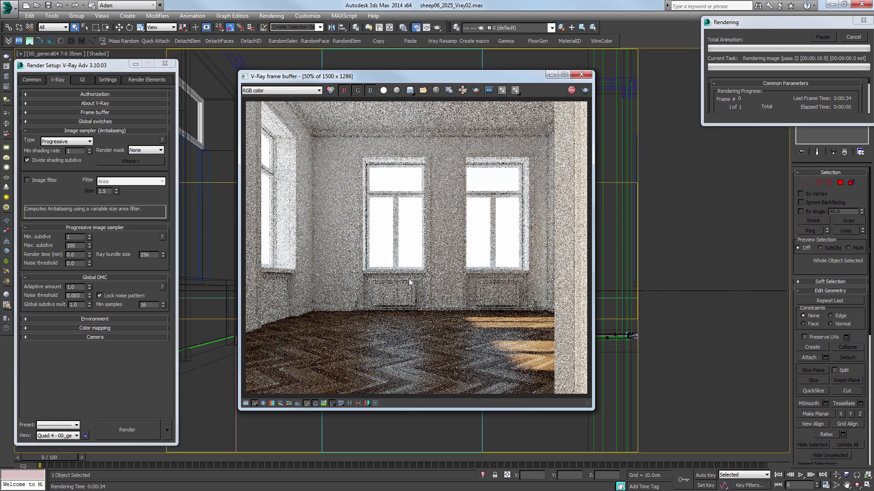
pyautogui.doubleClick(334, 156)
pyautogui.moveTo(392, 203)
pyautogui.mouseDown(button='middle')
pyautogui.moveTo(313, 146)
pyautogui.moveTo(326, 146)
pyautogui.moveTo(399, 218)
pyautogui.moveTo(369, 177)
pyautogui.moveTo(379, 211)
pyautogui.mouseUp(button='middle')
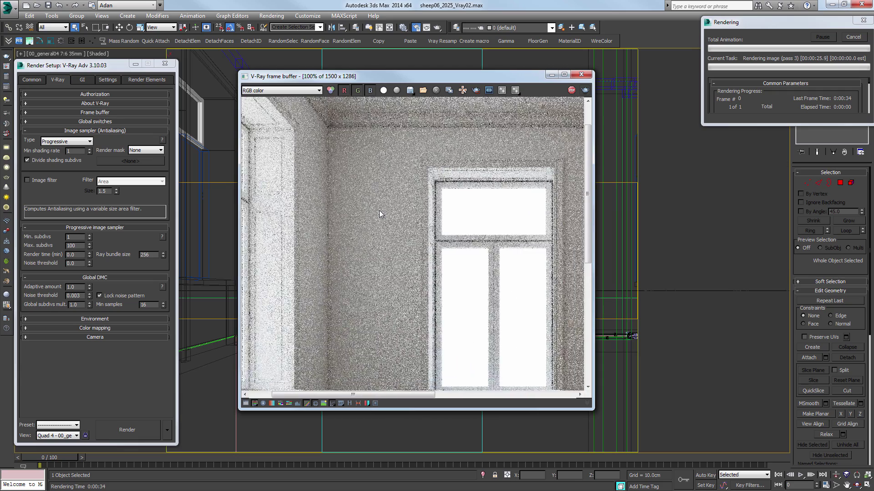
pyautogui.scroll(-1, 380, 211)
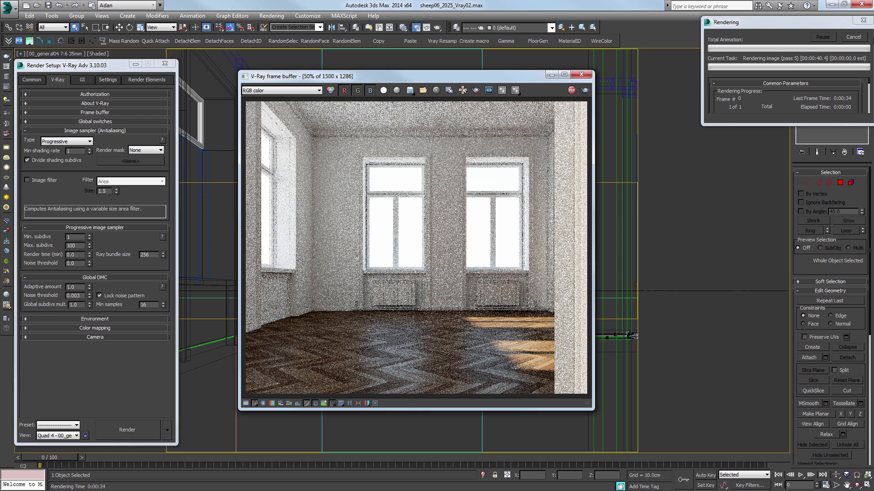
pyautogui.click(853, 38)
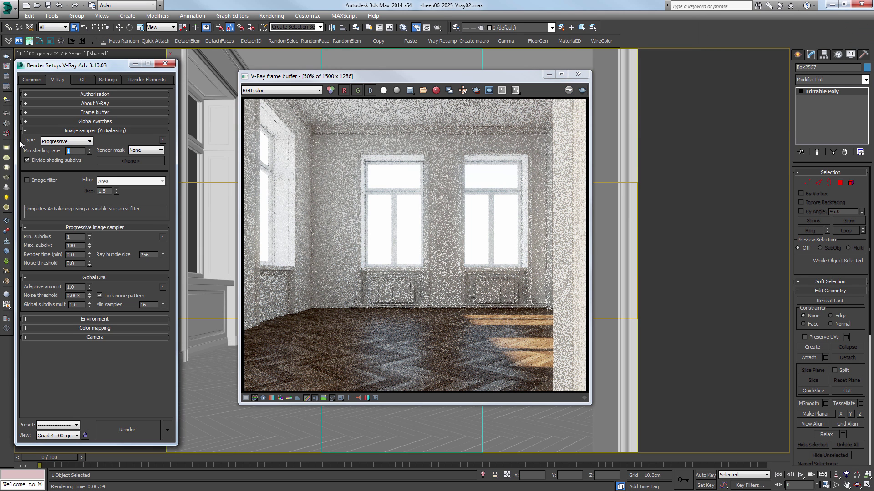
# - Set the min shading rate to 16, render the interior again and inspect the noise around the wall and window
pyautogui.write('16')
pyautogui.press('Return')
pyautogui.doubleClick(77, 237)
pyautogui.moveTo(75, 151); pyautogui.dragTo(35, 150)
pyautogui.click(582, 90)
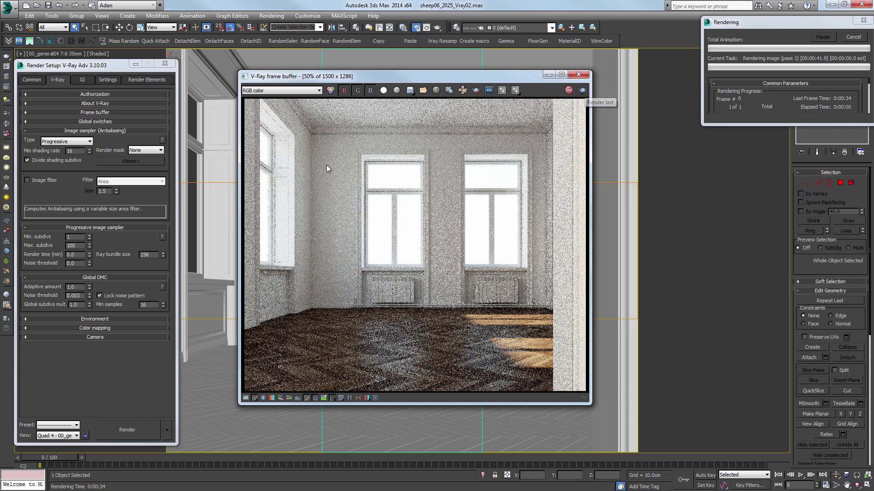
pyautogui.scroll(1, 334, 167)
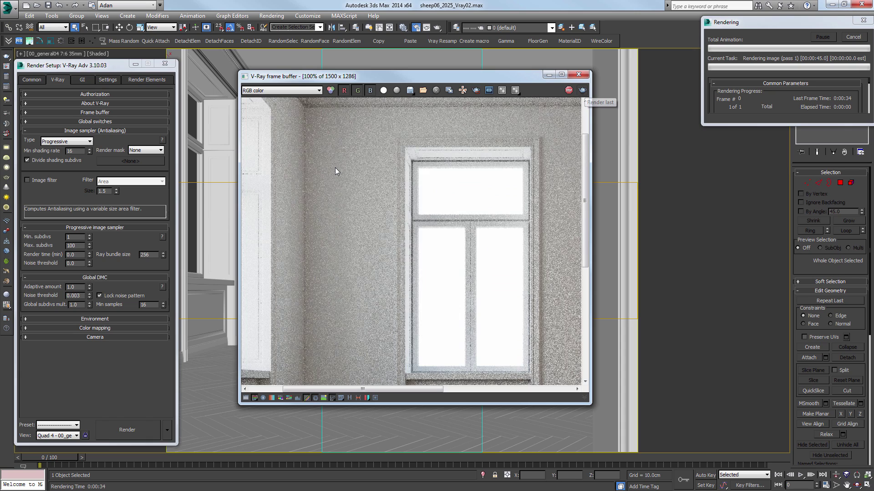
pyautogui.scroll(-1, 335, 168)
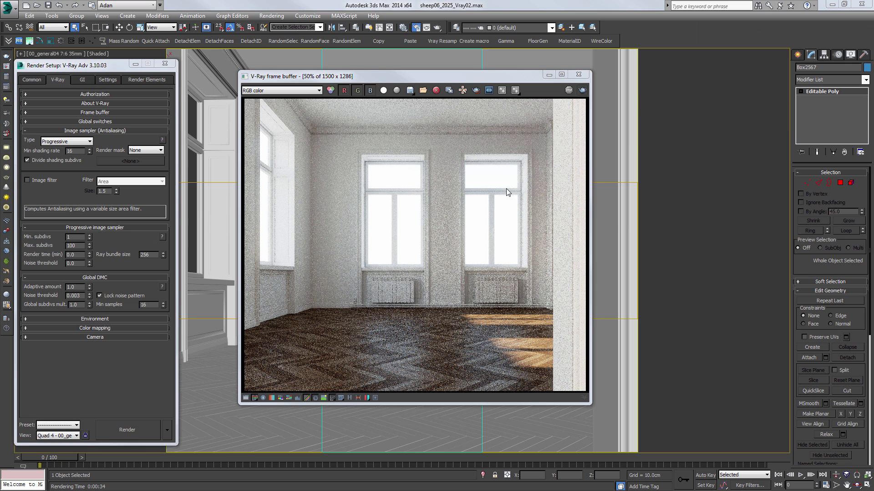
# - Set the min shading rate to 256 and select the Progressive sampler's max subdivs value
pyautogui.moveTo(75, 151); pyautogui.dragTo(37, 154)
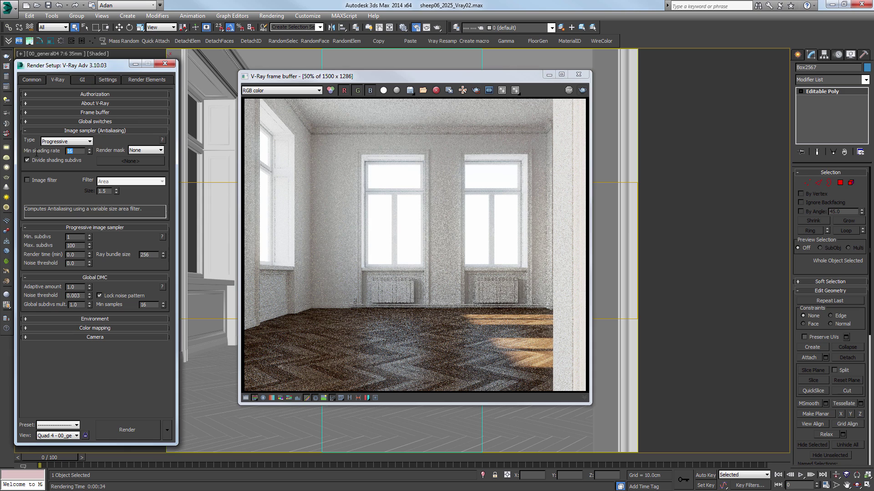
pyautogui.write('256')
pyautogui.press('BackSpace')
pyautogui.press('BackSpace')
pyautogui.press('BackSpace')
pyautogui.write('256')
pyautogui.press('Return')
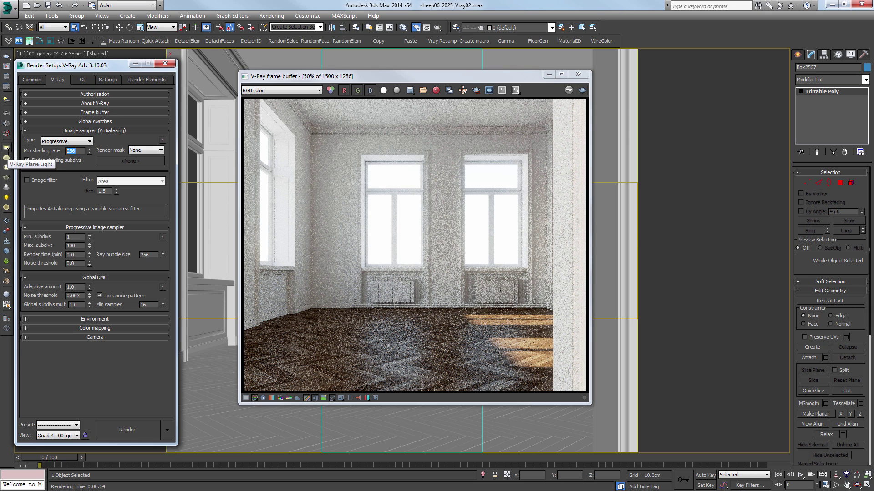
pyautogui.doubleClick(74, 246)
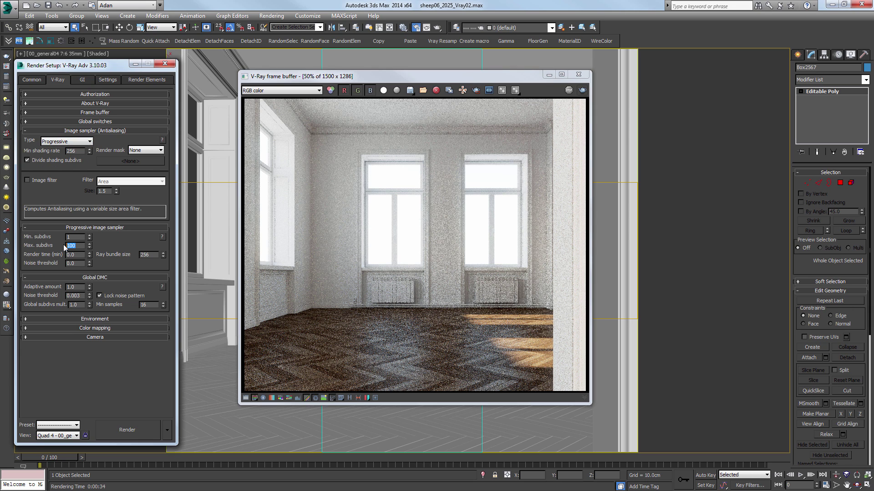
# - Try min shading rates of 8 and 16 for the Progressive sampler and return to 8
pyautogui.doubleClick(72, 151)
pyautogui.write('8')
pyautogui.write('16')
pyautogui.doubleClick(82, 246)
pyautogui.moveTo(80, 151); pyautogui.dragTo(37, 149)
pyautogui.write('8')
pyautogui.press('Return')
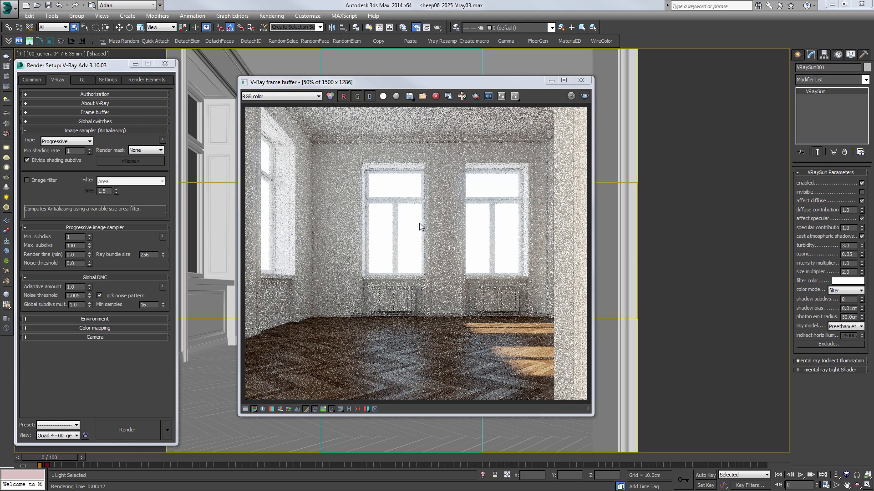
# - Select the Progressive sampler's noise threshold, try a min shading rate of 16 and return it to 1
pyautogui.moveTo(82, 266); pyautogui.dragTo(50, 260)
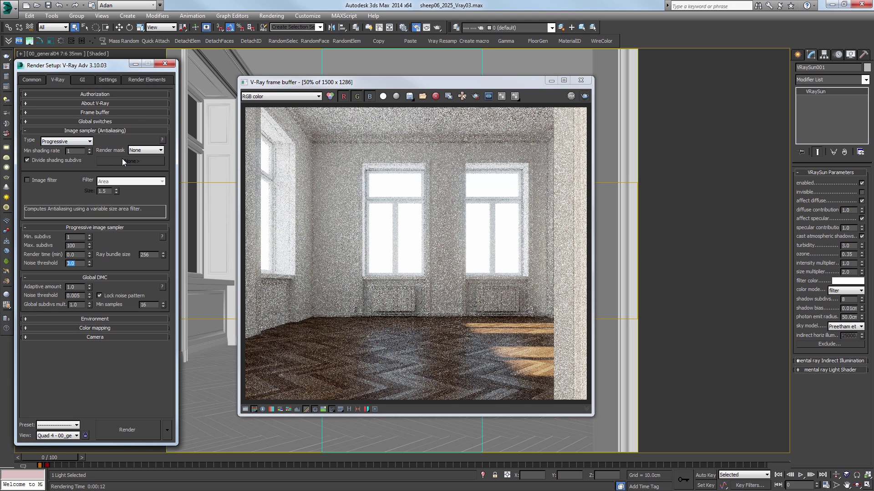
pyautogui.moveTo(90, 151); pyautogui.dragTo(94, 147)
pyautogui.doubleClick(79, 151)
pyautogui.write('1')
pyautogui.press('Return')
pyautogui.moveTo(89, 150); pyautogui.dragTo(90, 140)
pyautogui.doubleClick(79, 152)
pyautogui.doubleClick(79, 152)
pyautogui.write('16')
pyautogui.press('Return')
pyautogui.write('1')
# - Check the Brute force GI sample counts with the Progressive sampler, switch the image sampler to Fixed, and check them again
pyautogui.click(83, 79)
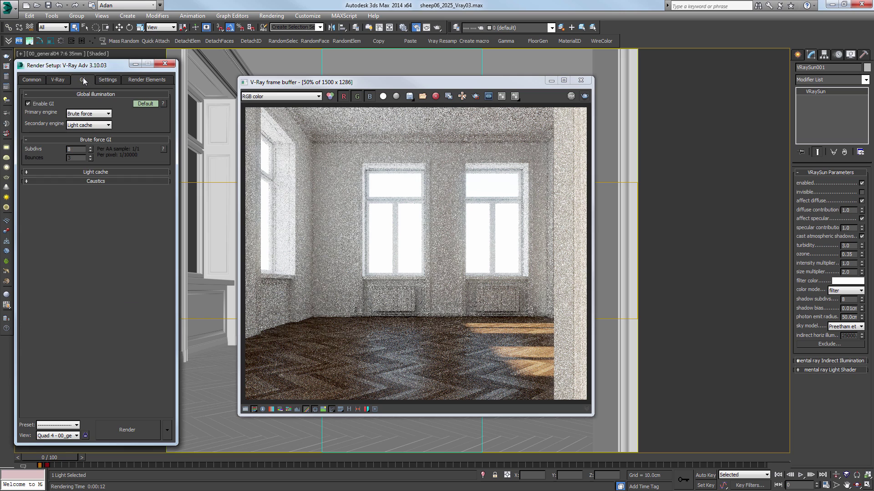
pyautogui.click(59, 79)
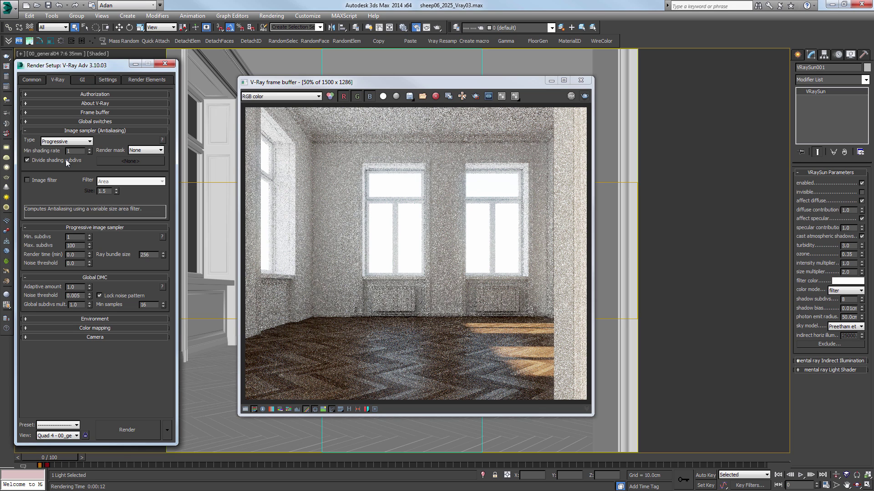
pyautogui.click(60, 141)
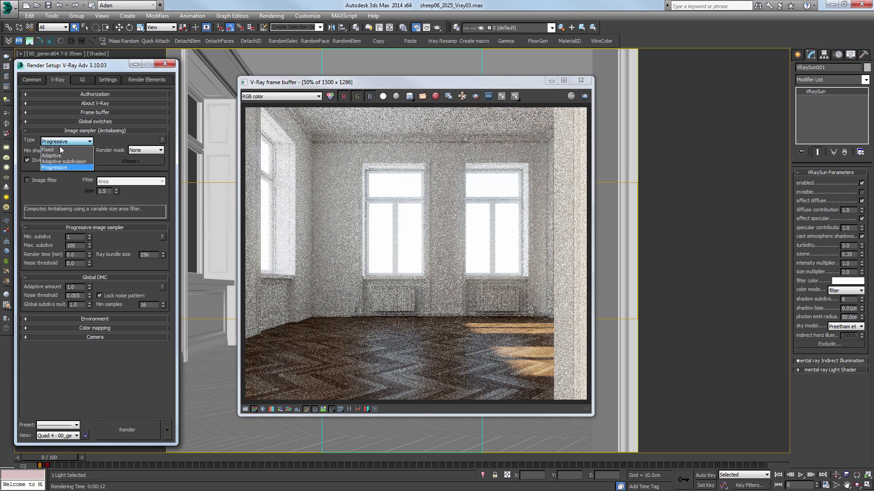
pyautogui.click(58, 151)
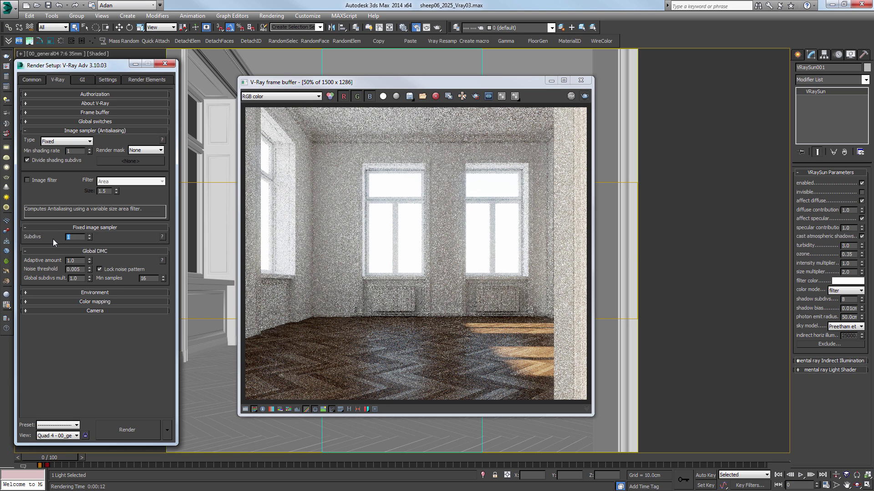
pyautogui.click(82, 80)
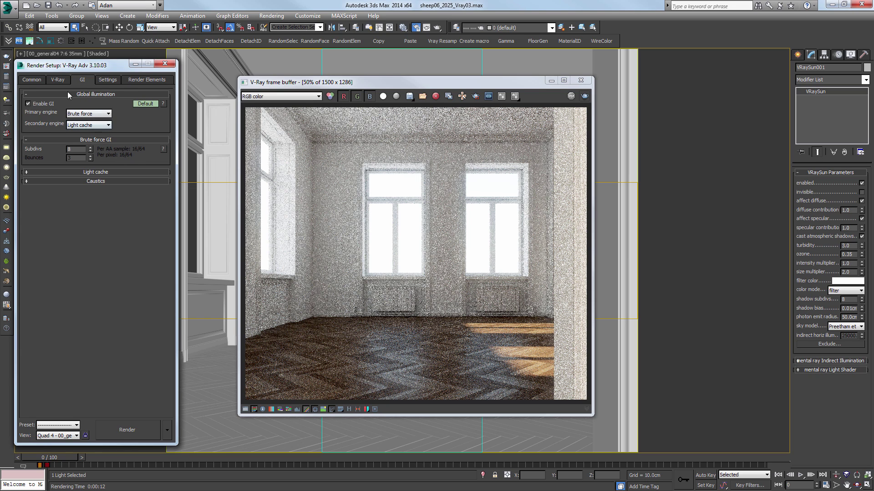
pyautogui.click(58, 80)
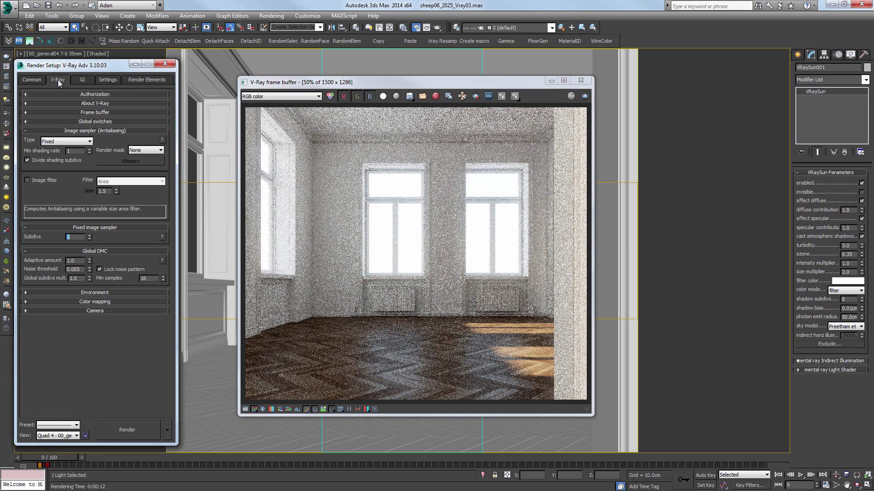
# - Switch the image sampler to Adaptive with max subdivs 8 and set the Global DMC adaptive amount to 0.85
pyautogui.click(71, 142)
pyautogui.click(64, 156)
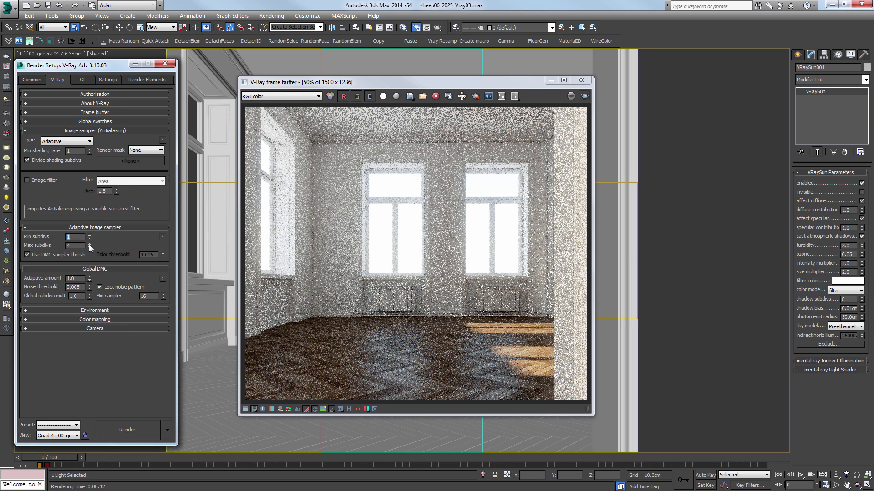
pyautogui.write('8')
pyautogui.doubleClick(74, 237)
pyautogui.doubleClick(68, 279)
pyautogui.write('0.85')
pyautogui.press('Return')
pyautogui.click(73, 278)
# - Try Brute force GI subdivs of 64, raise them to 128, and check the samples per AA sample and per pixel
pyautogui.click(82, 79)
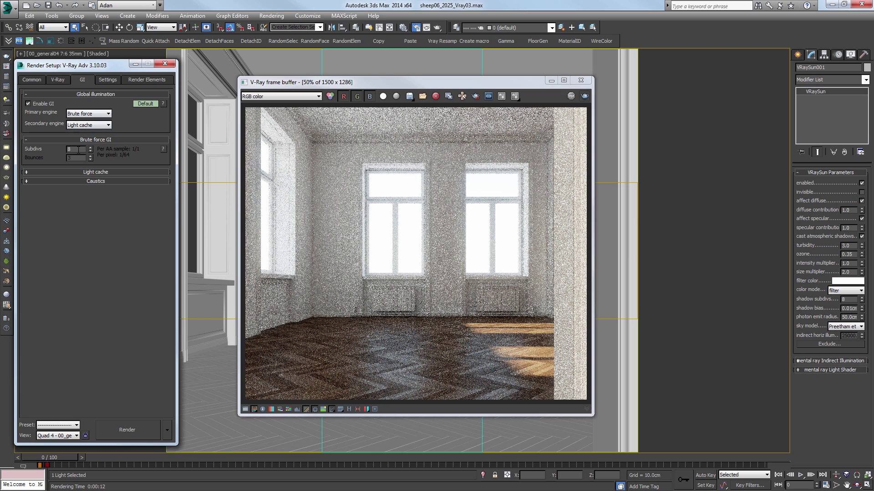
pyautogui.write('64')
pyautogui.press('Return')
pyautogui.write('128')
pyautogui.press('Return')
pyautogui.click(58, 80)
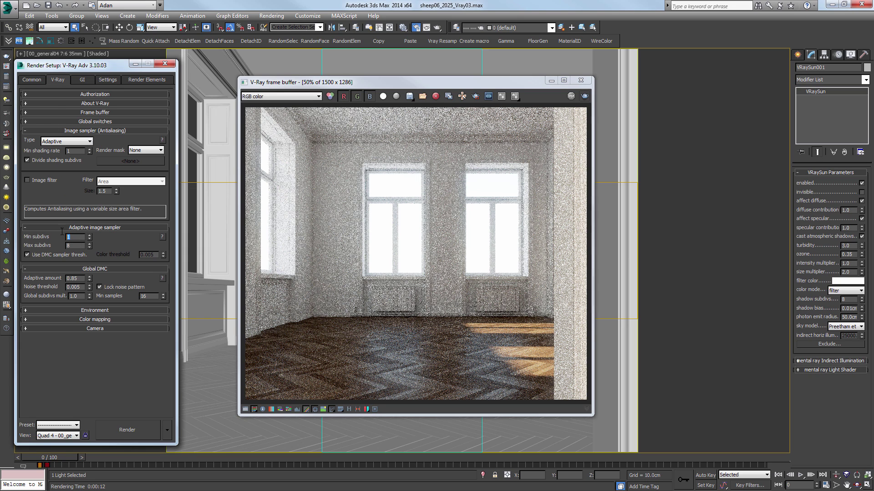
pyautogui.doubleClick(83, 235)
pyautogui.click(83, 79)
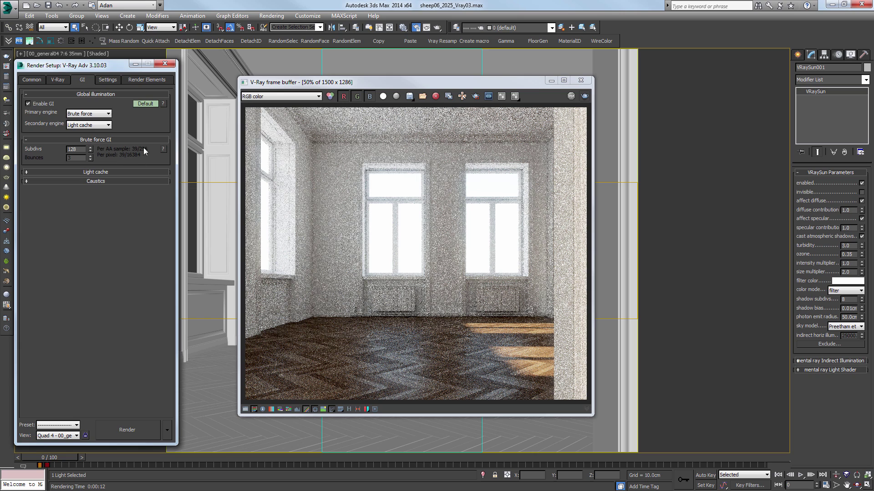
pyautogui.click(50, 80)
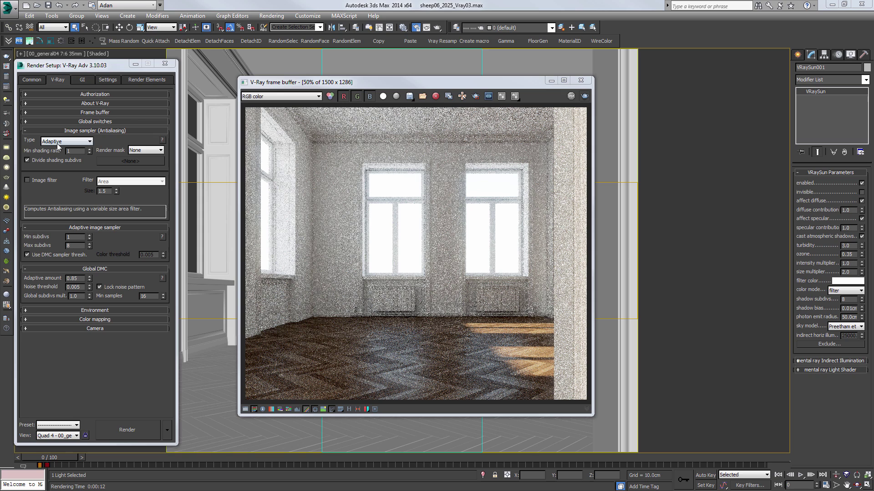
# - Switch the image sampler type to Fixed and check the Brute force GI sample counts
pyautogui.click(57, 144)
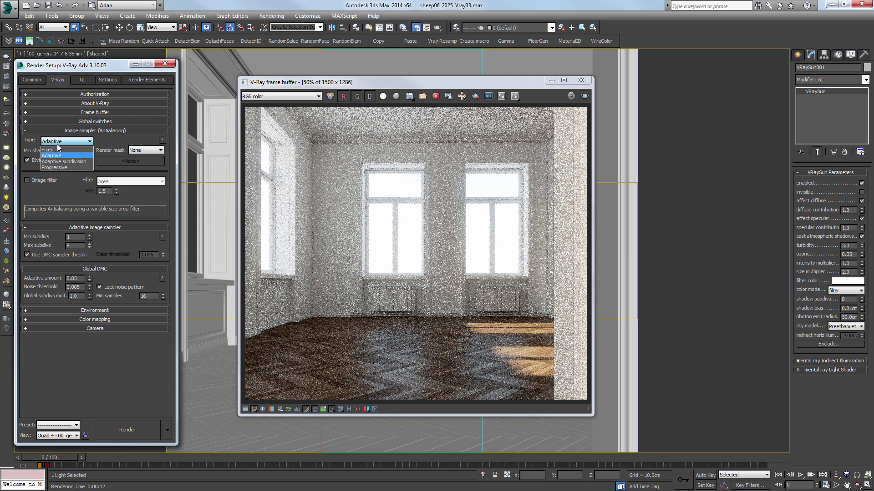
pyautogui.click(58, 150)
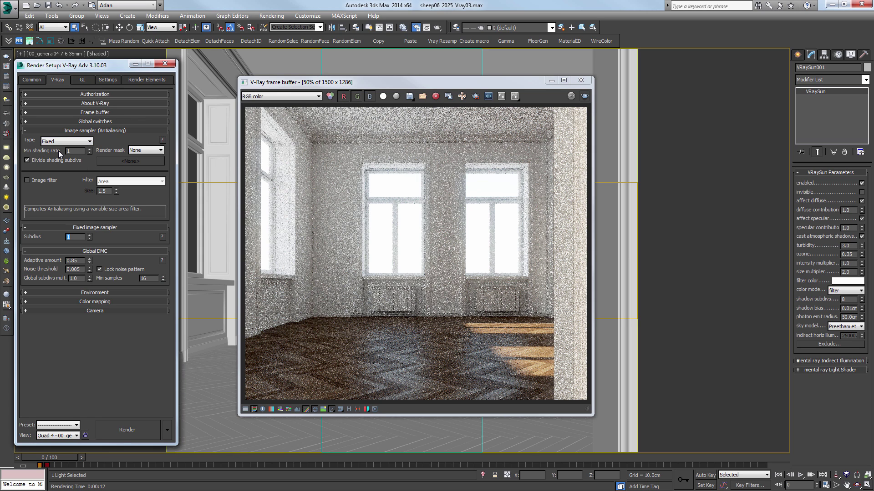
pyautogui.press('Tab')
pyautogui.click(85, 79)
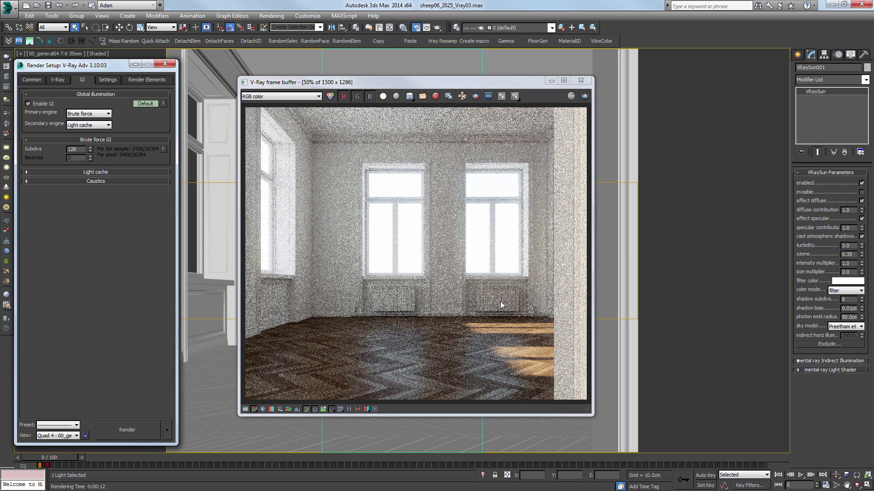
pyautogui.click(59, 79)
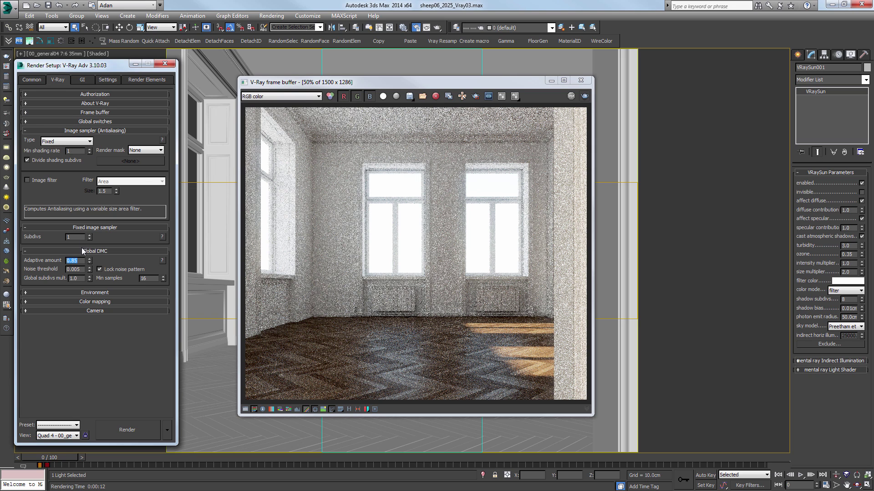
# - Set the Global DMC adaptive amount to 0.0, check the GI samples, and set the Brute force subdivs to 8
pyautogui.write('0.0')
pyautogui.click(82, 81)
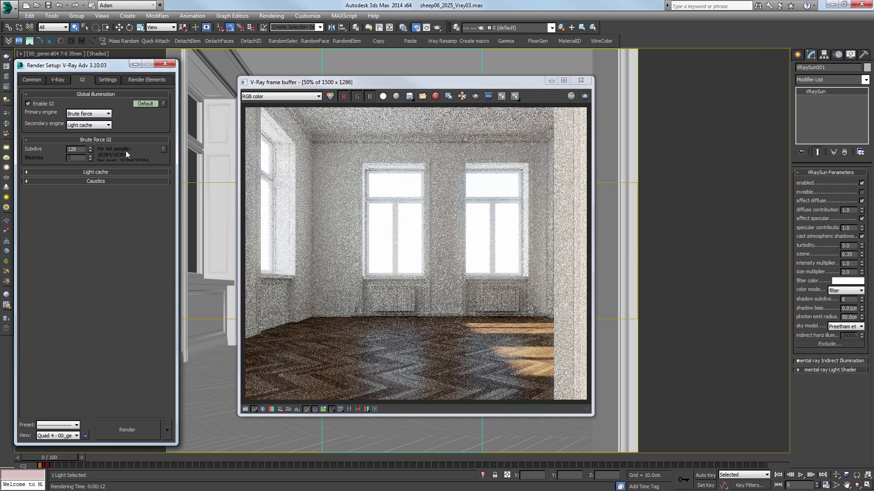
pyautogui.doubleClick(76, 149)
pyautogui.write('8')
pyautogui.press('Return')
pyautogui.click(58, 80)
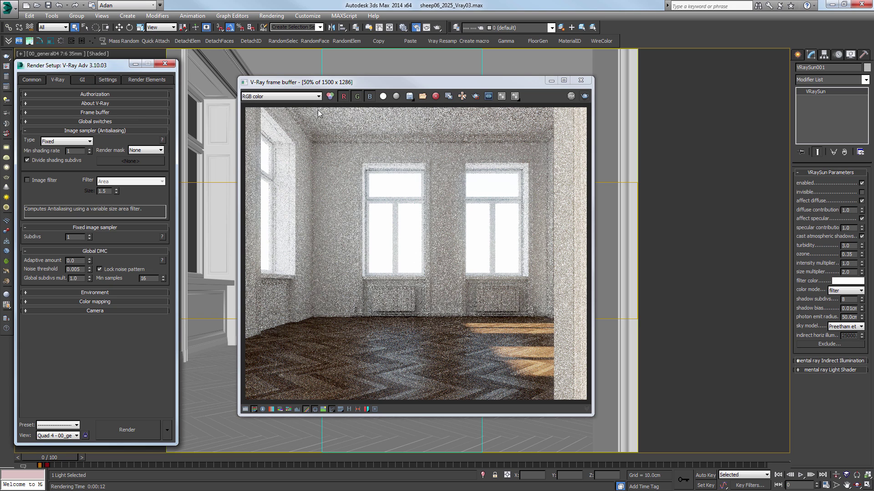
pyautogui.click(32, 79)
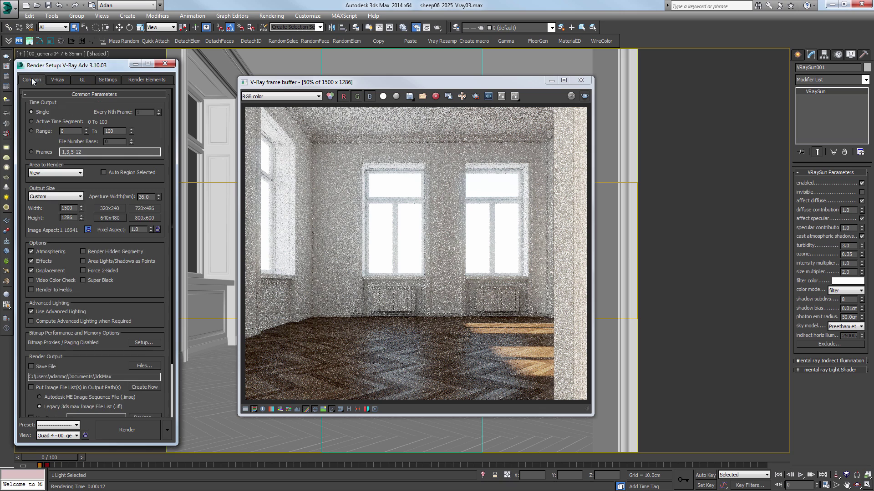
pyautogui.click(56, 79)
pyautogui.click(89, 121)
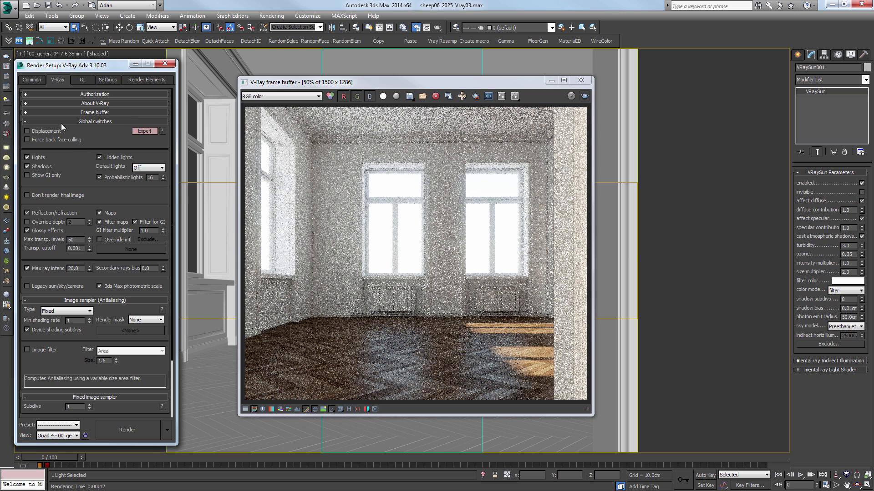
pyautogui.click(82, 122)
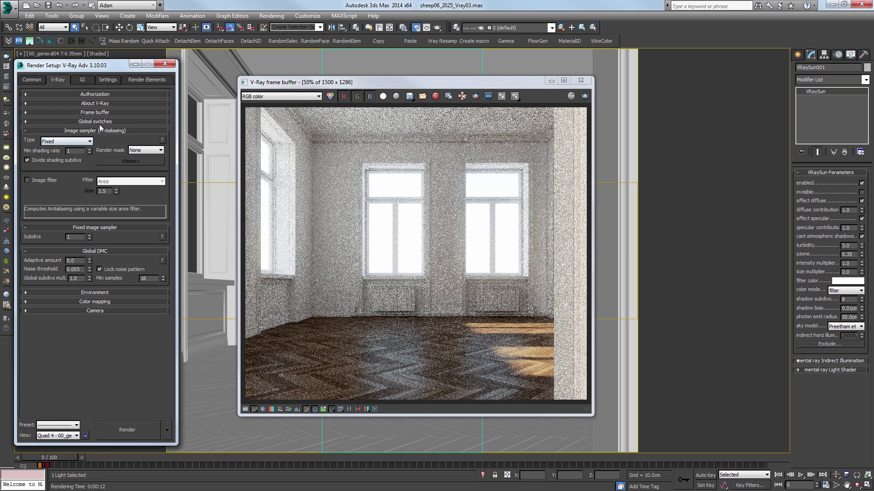
pyautogui.click(87, 122)
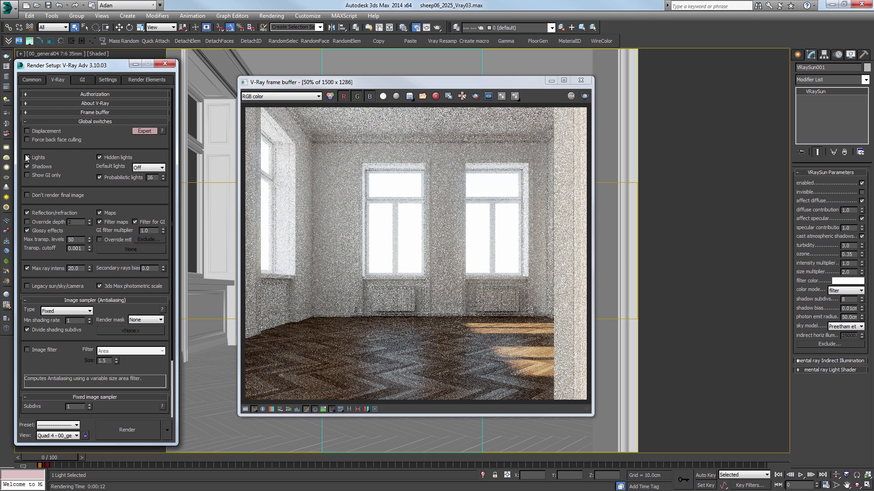
pyautogui.click(98, 122)
# - Define a render region around the lower corner of the side window at 200% in the V-Ray frame buffer
pyautogui.click(273, 275)
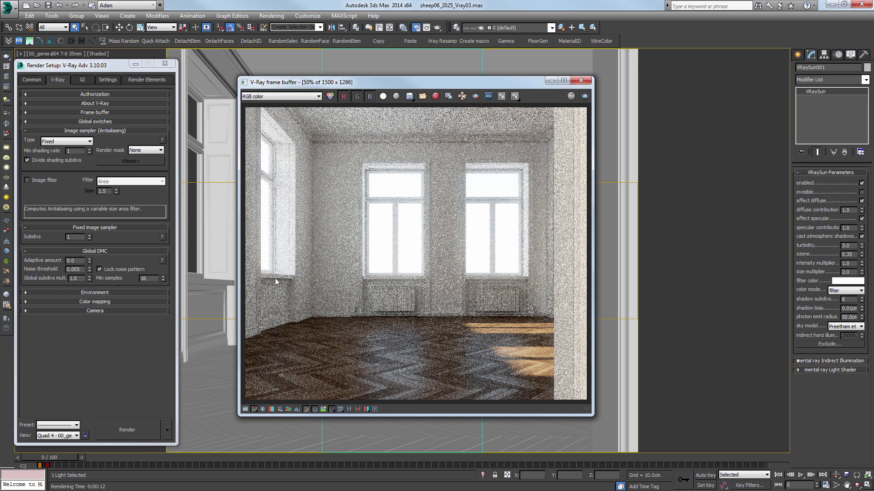
pyautogui.scroll(2, 275, 278)
pyautogui.moveTo(269, 249); pyautogui.dragTo(352, 299, button='middle')
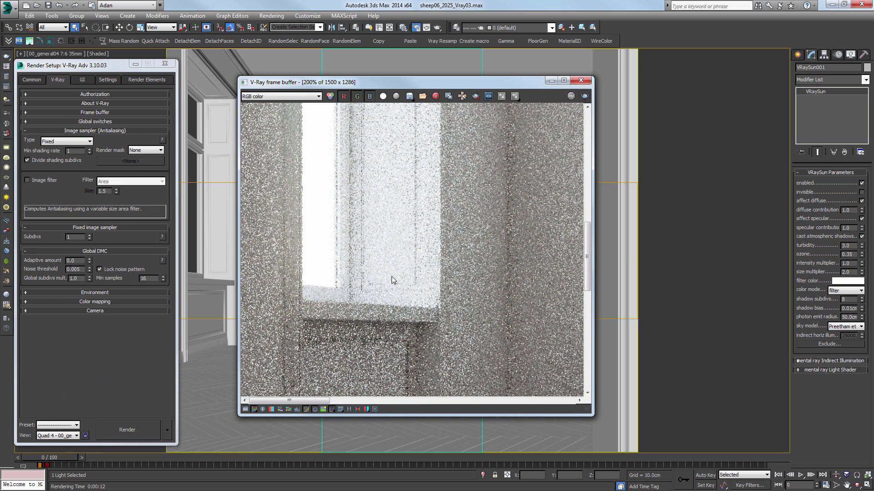
pyautogui.click(475, 96)
pyautogui.moveTo(394, 315); pyautogui.dragTo(273, 216)
pyautogui.moveTo(340, 279); pyautogui.dragTo(340, 285, button='middle')
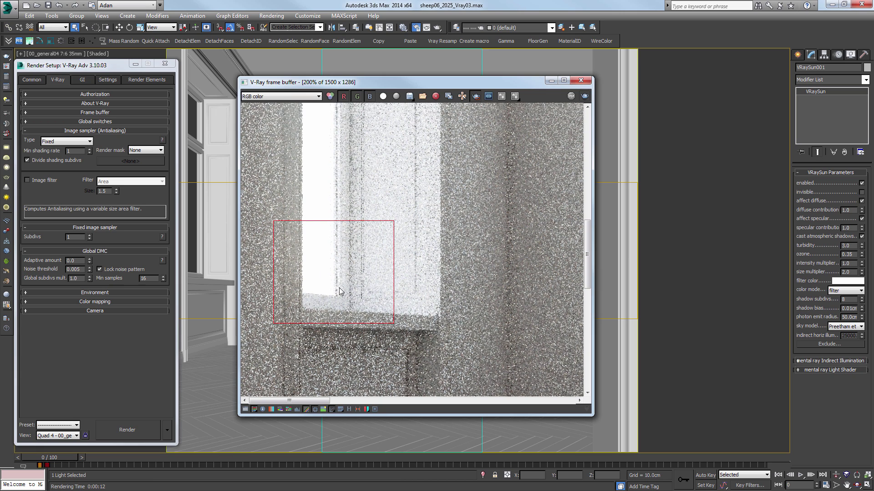
# - Try 4 subdivs for the Fixed image sampler and set them to 2
pyautogui.doubleClick(69, 237)
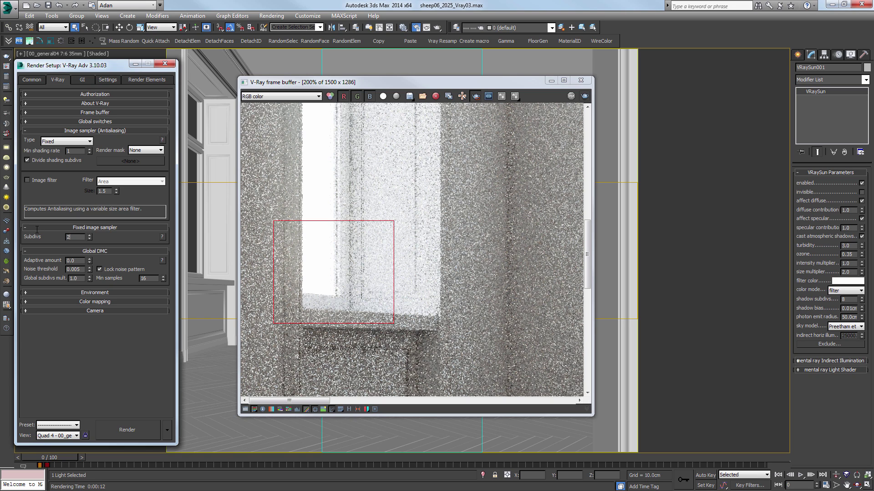
pyautogui.press('Return')
pyautogui.write('4')
pyautogui.press('Return')
pyautogui.click(356, 246)
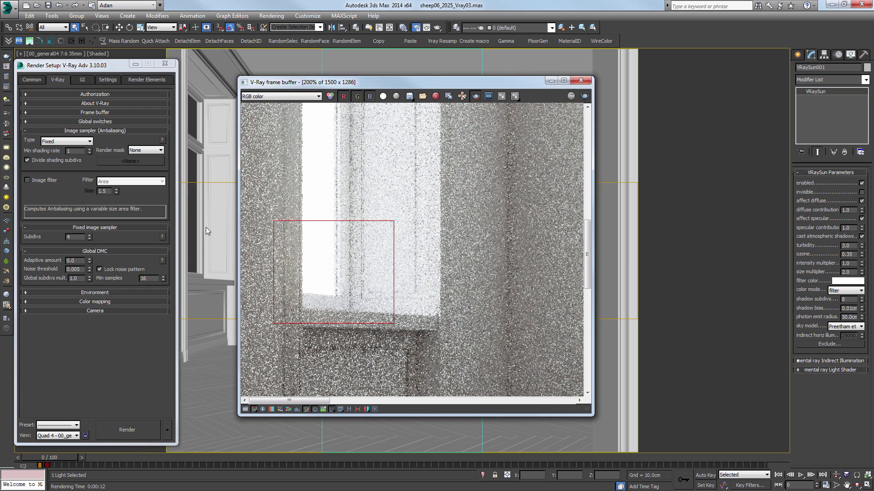
pyautogui.moveTo(75, 237); pyautogui.dragTo(38, 222)
pyautogui.write('2')
pyautogui.press('Return')
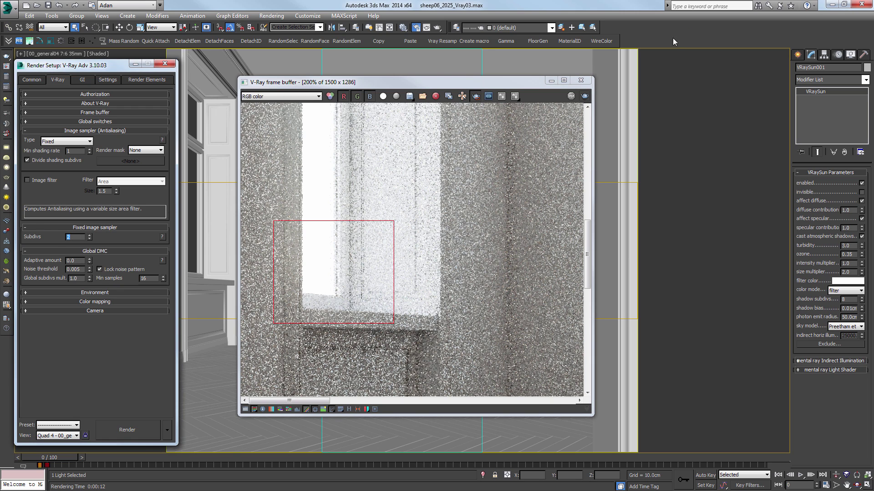
# - Render the window region with the Fixed sampler and inspect its noise against the surrounding image
pyautogui.click(586, 95)
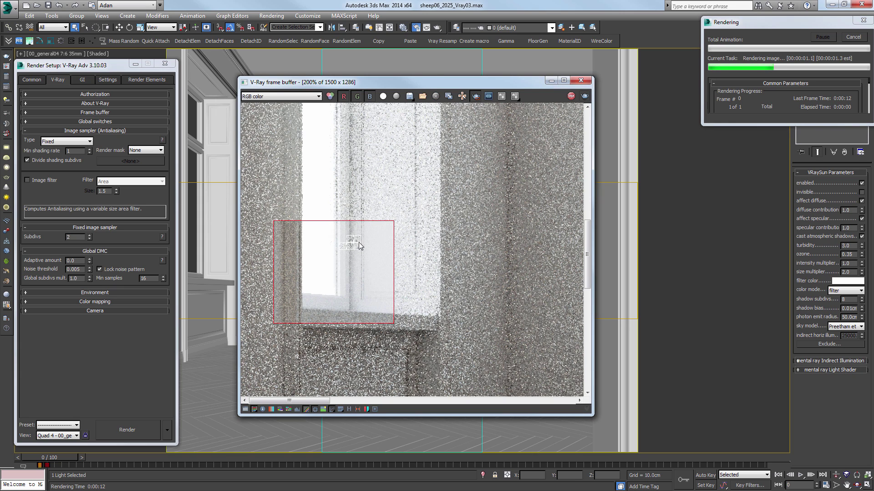
pyautogui.click(82, 80)
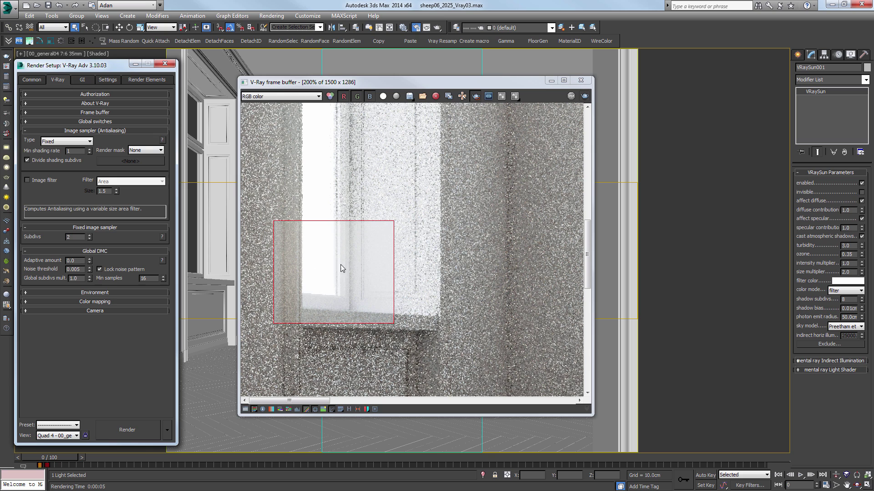
pyautogui.click(337, 288)
pyautogui.scroll(-2, 338, 288)
# - Set the Fixed image sampler's subdivs to 4 and check the Brute force GI samples per AA sample and per pixel
pyautogui.click(76, 237)
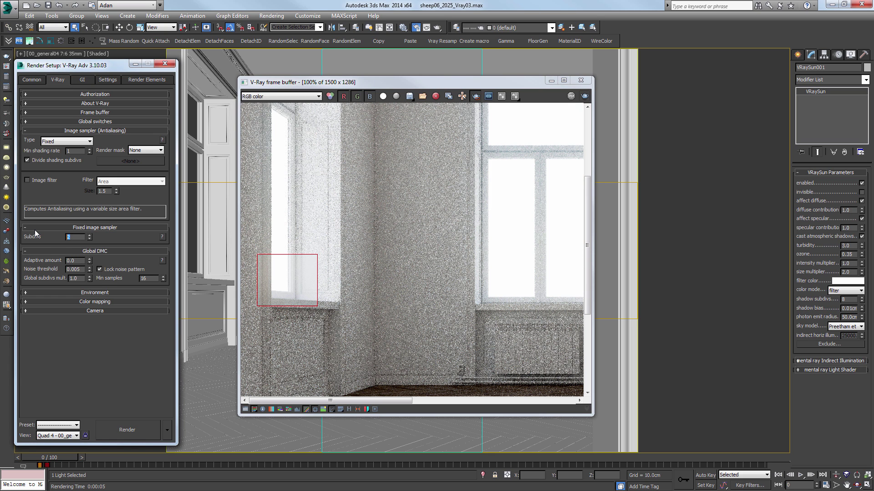
pyautogui.click(141, 435)
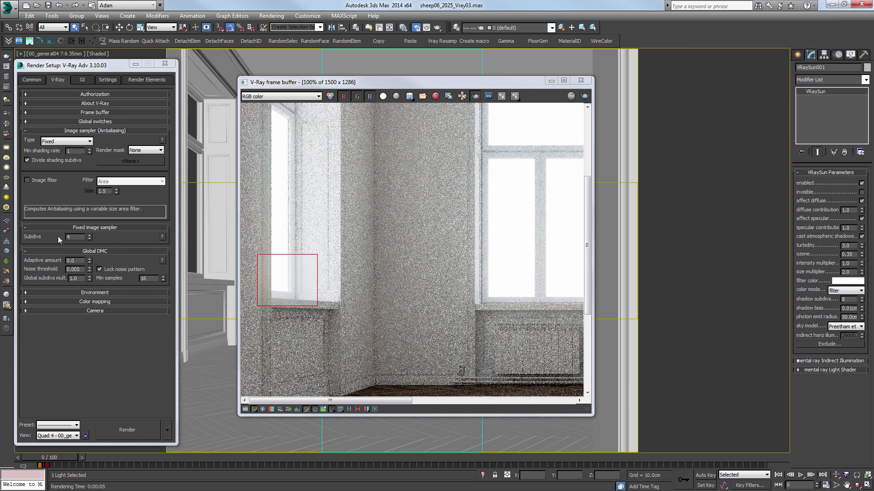
pyautogui.click(328, 302)
pyautogui.scroll(-1, 432, 308)
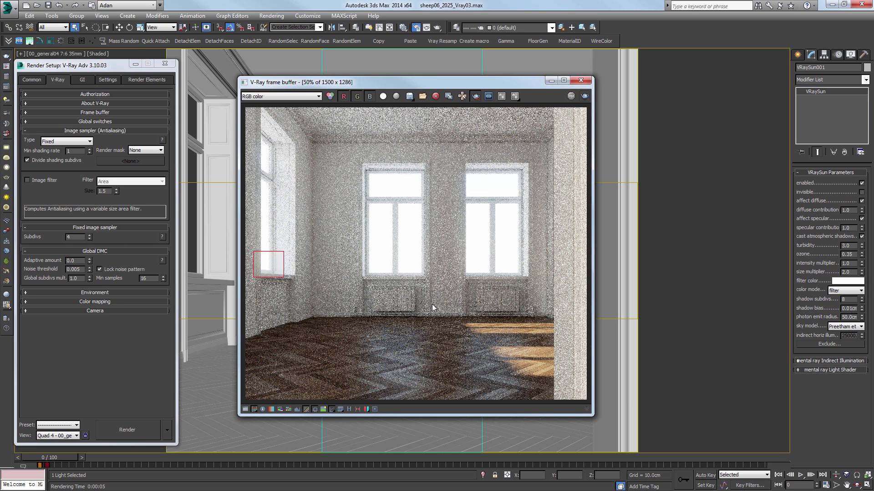
pyautogui.click(82, 80)
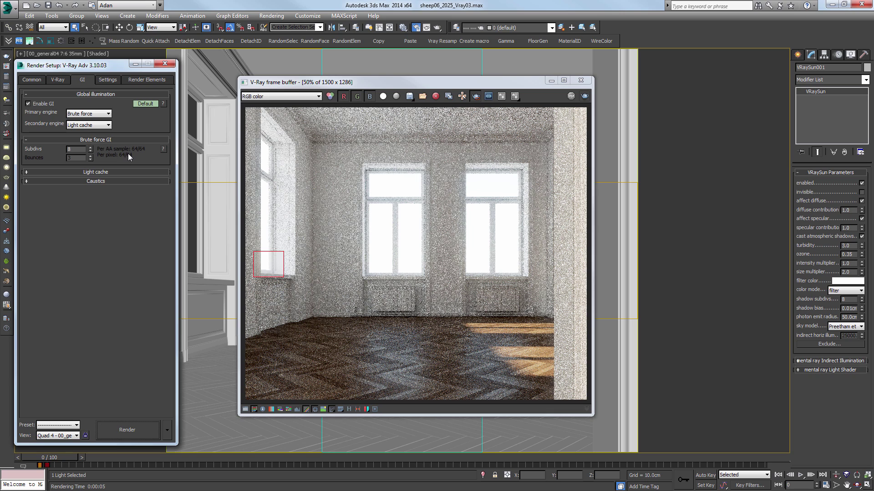
# - Try 31 subdivs for Brute force GI and set them back to 8
pyautogui.click(302, 255)
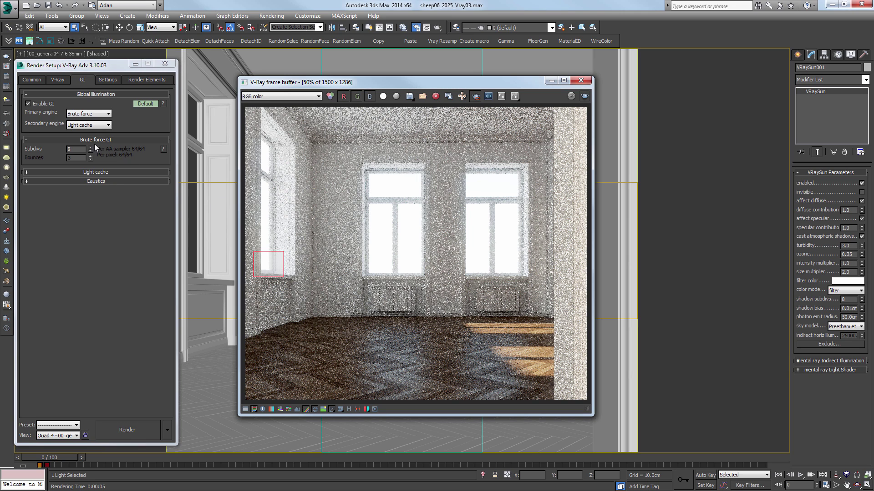
pyautogui.moveTo(78, 149); pyautogui.dragTo(40, 142)
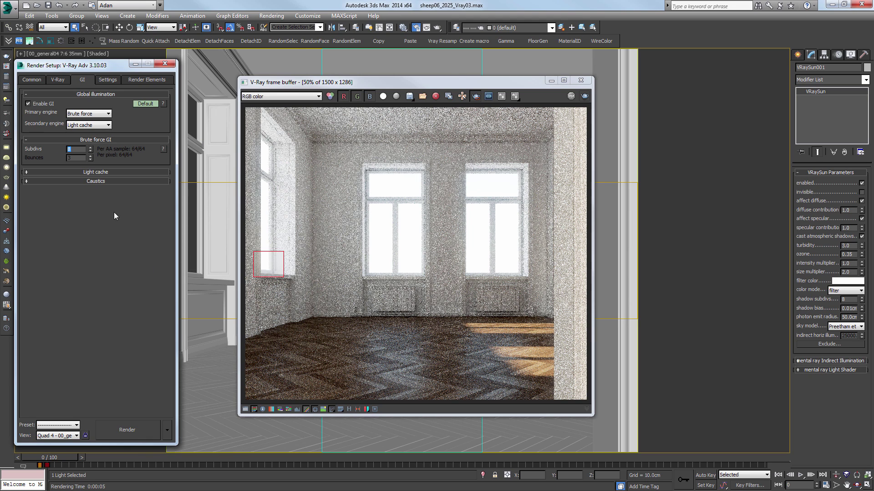
pyautogui.write('26')
pyautogui.press('Return')
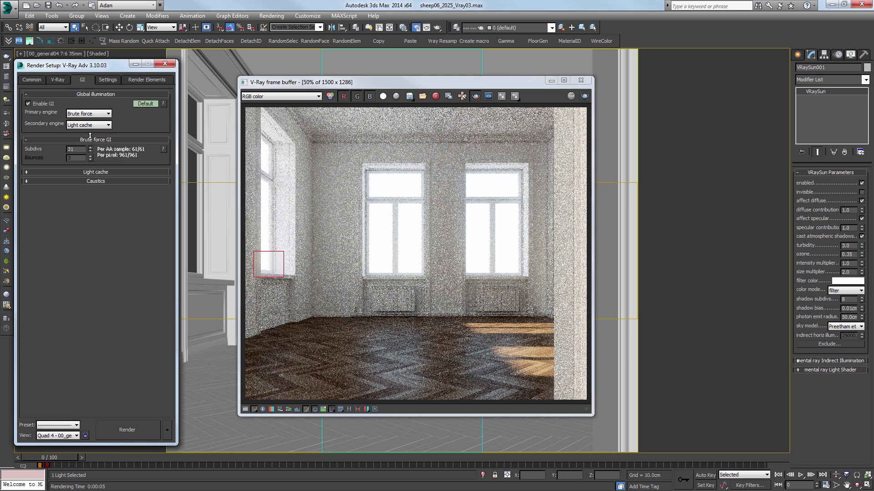
pyautogui.write('8')
pyautogui.press('Return')
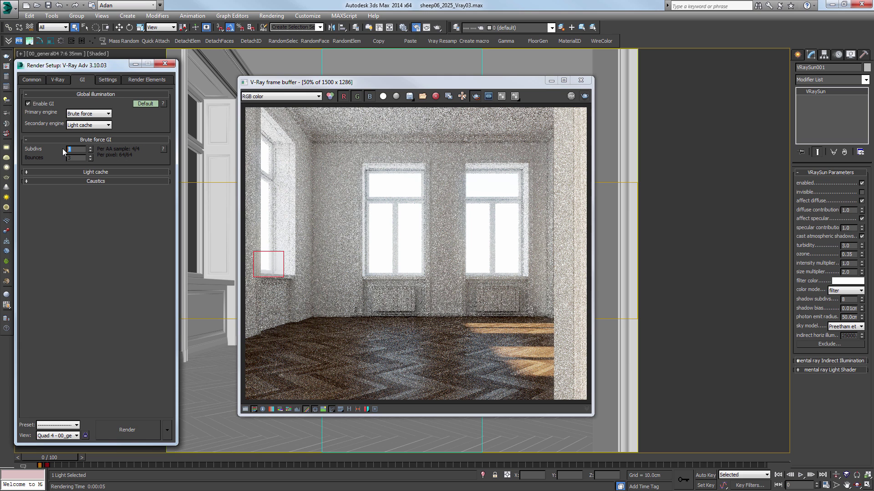
# - Select an object in the viewport and take a brief look at its material in the Slate Material Editor
pyautogui.click(220, 76)
pyautogui.press('m')
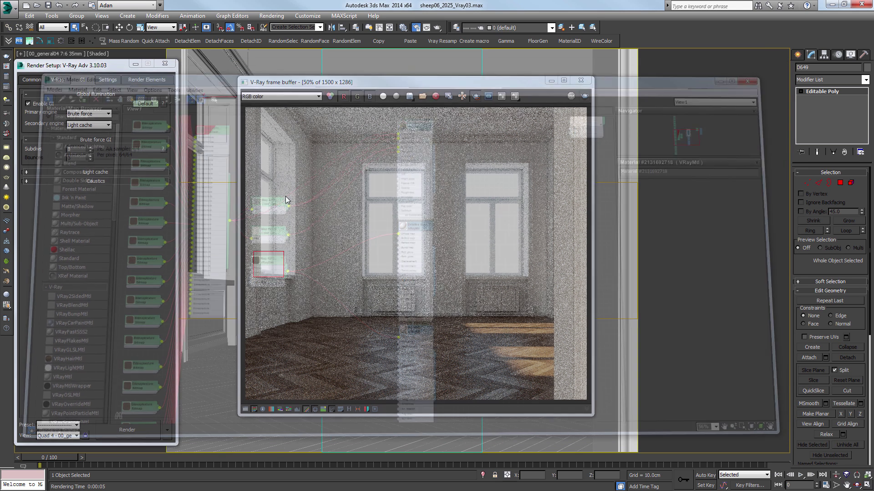
pyautogui.click(779, 65)
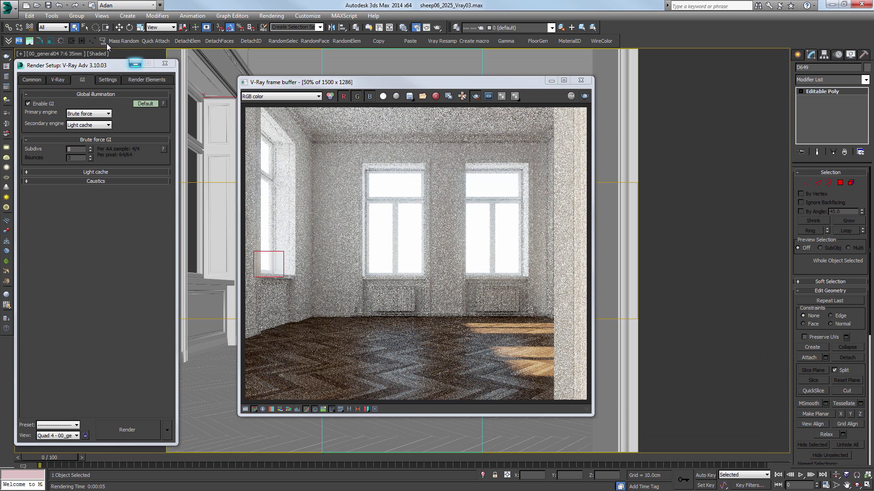
# - Review the sun and light subdivs in the V-Ray Light Lister and the glossiness sample amounts in VRayMat Resampler
pyautogui.click(53, 15)
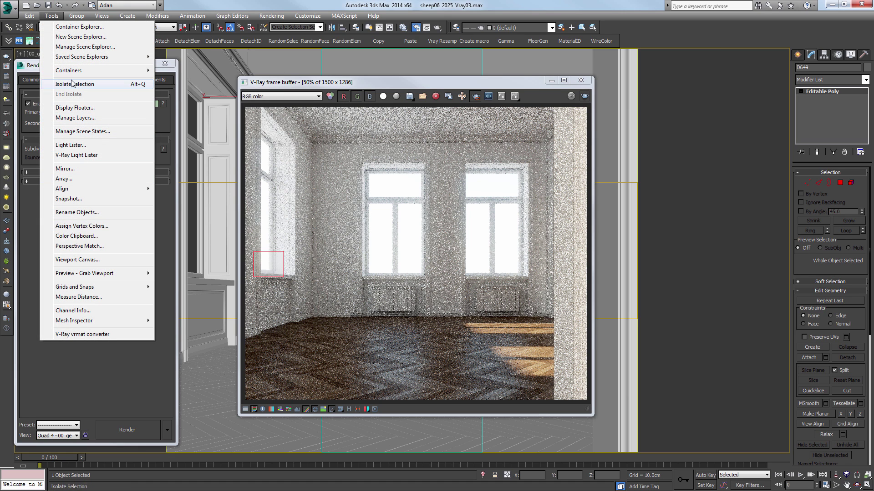
pyautogui.click(75, 155)
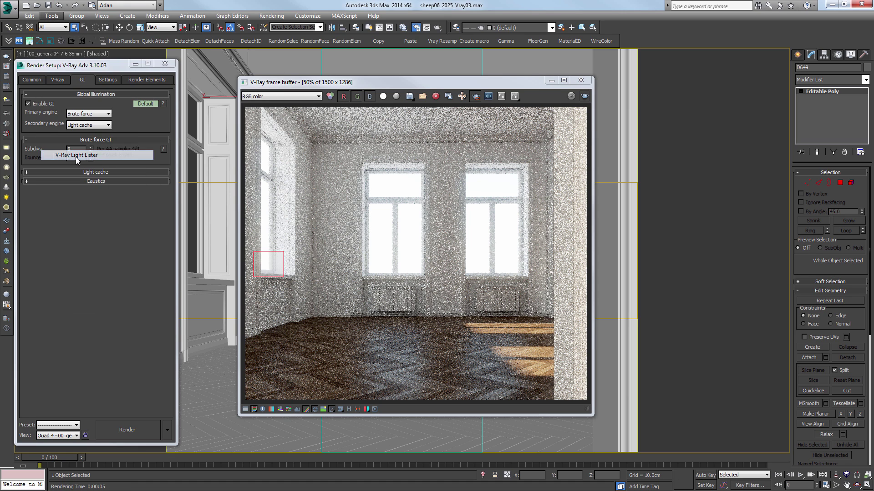
pyautogui.click(104, 258)
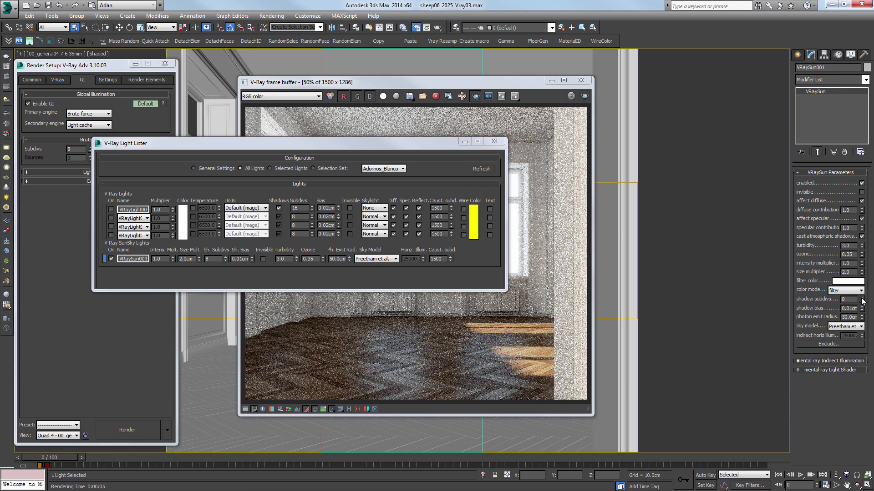
pyautogui.click(495, 143)
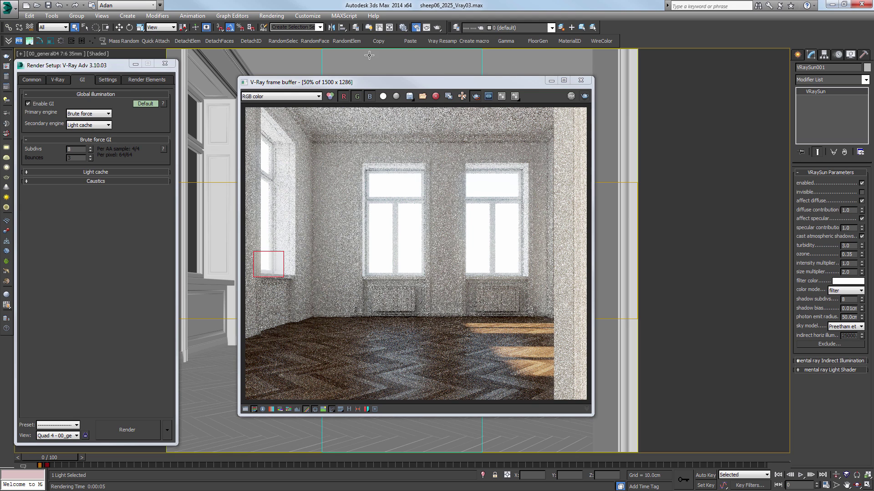
pyautogui.click(432, 43)
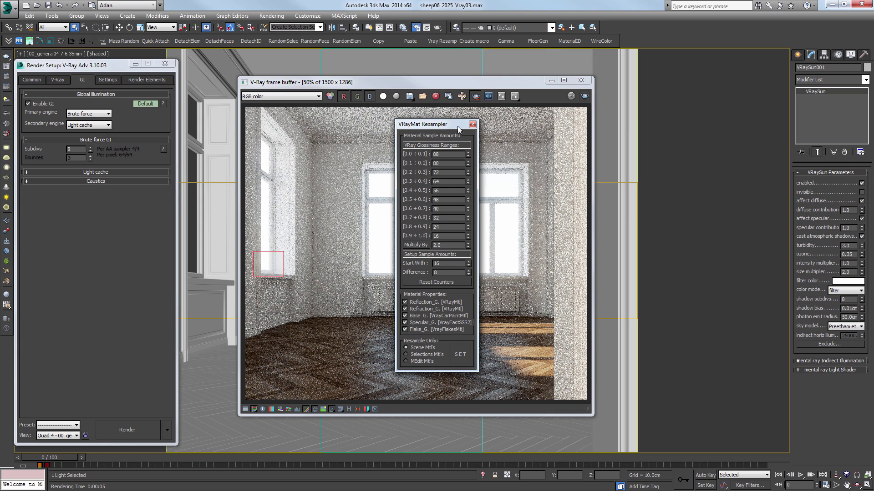
pyautogui.click(472, 124)
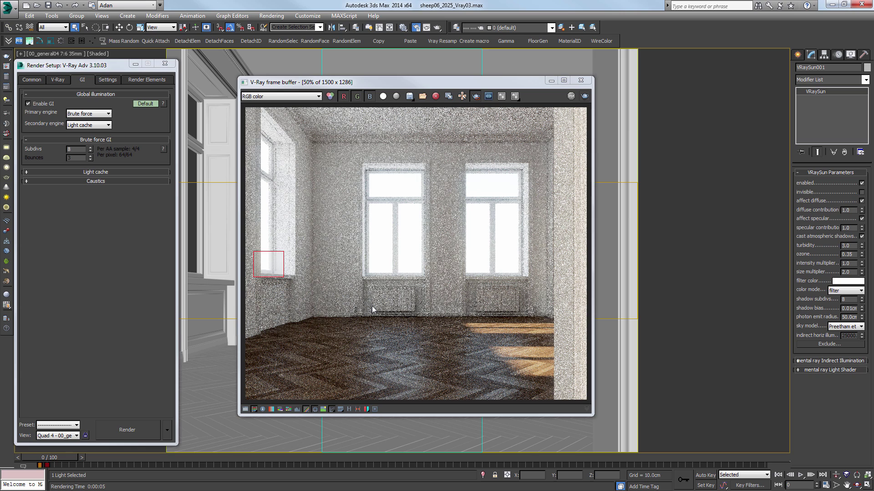
# - Define a render region over the radiator below the far-right window at 200% in the V-Ray frame buffer
pyautogui.click(57, 80)
pyautogui.click(323, 294)
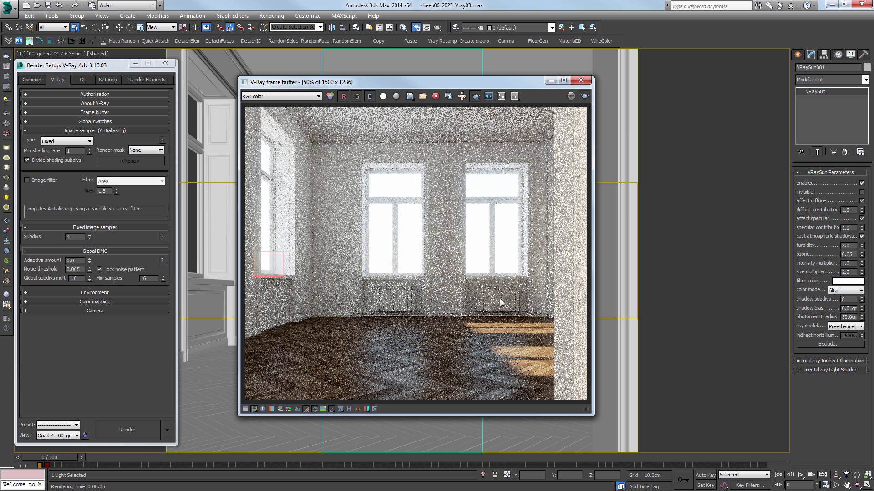
pyautogui.scroll(1, 536, 319)
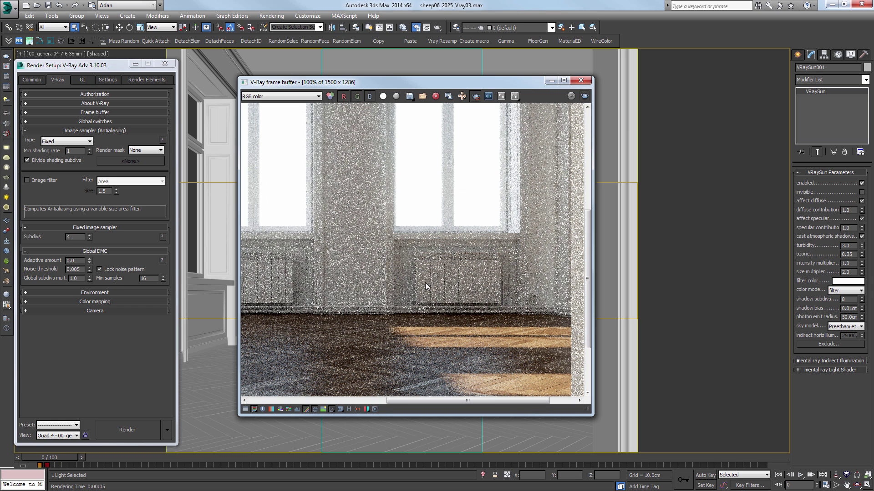
pyautogui.scroll(-1, 425, 289)
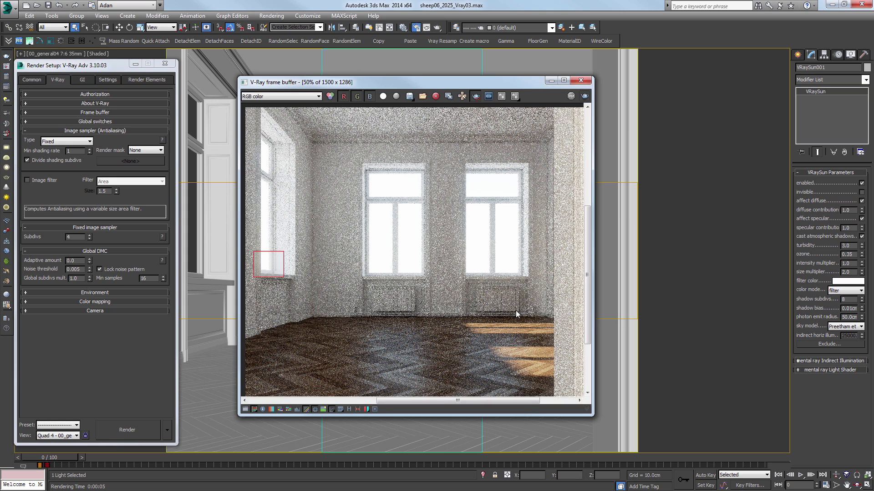
pyautogui.scroll(2, 515, 310)
pyautogui.moveTo(354, 293); pyautogui.dragTo(372, 287, button='middle')
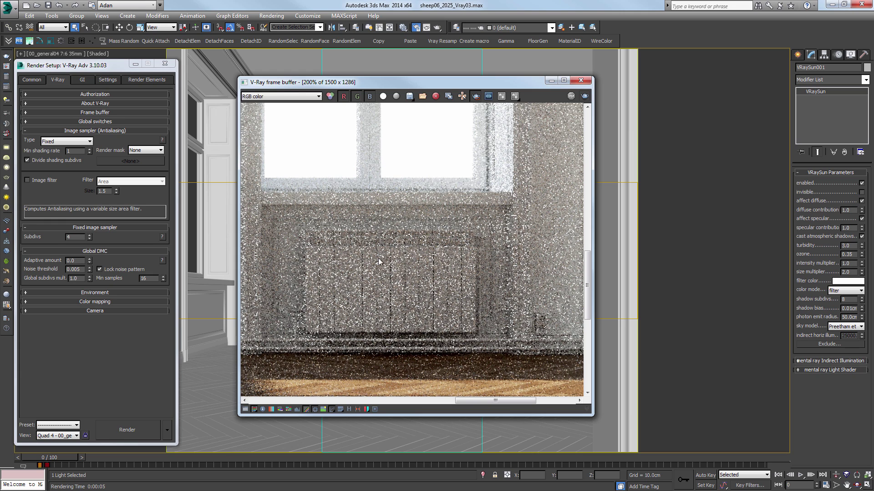
pyautogui.moveTo(311, 248); pyautogui.dragTo(470, 331)
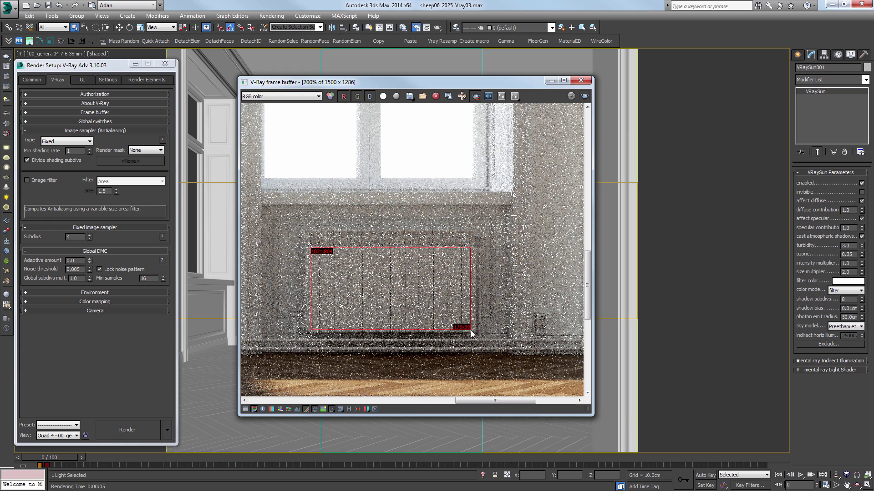
# - Check the Brute force GI samples and render the radiator region with the Fixed sampler at 4 subdivs
pyautogui.scroll(-1, 419, 334)
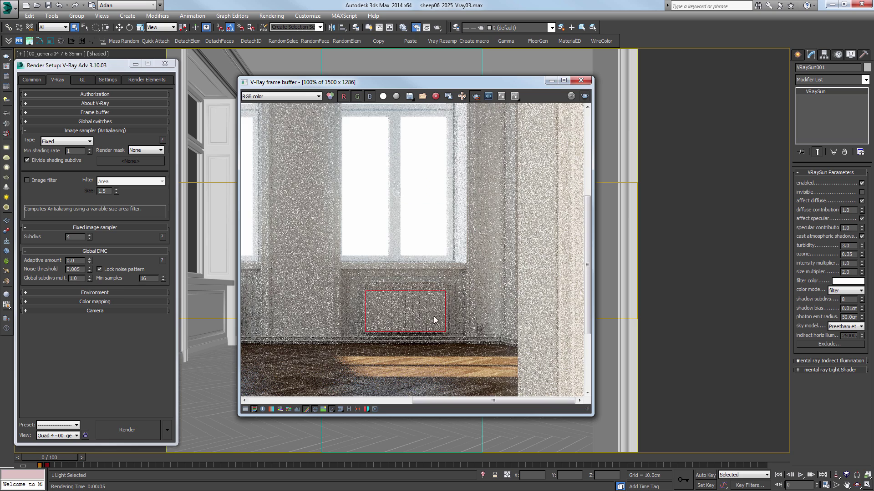
pyautogui.scroll(1, 353, 309)
pyautogui.scroll(-1, 389, 298)
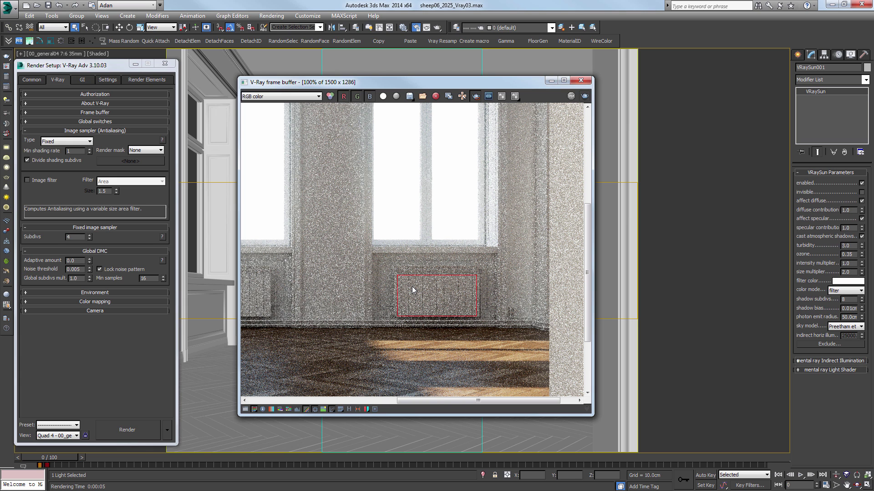
pyautogui.scroll(4, 412, 286)
pyautogui.scroll(-2, 414, 264)
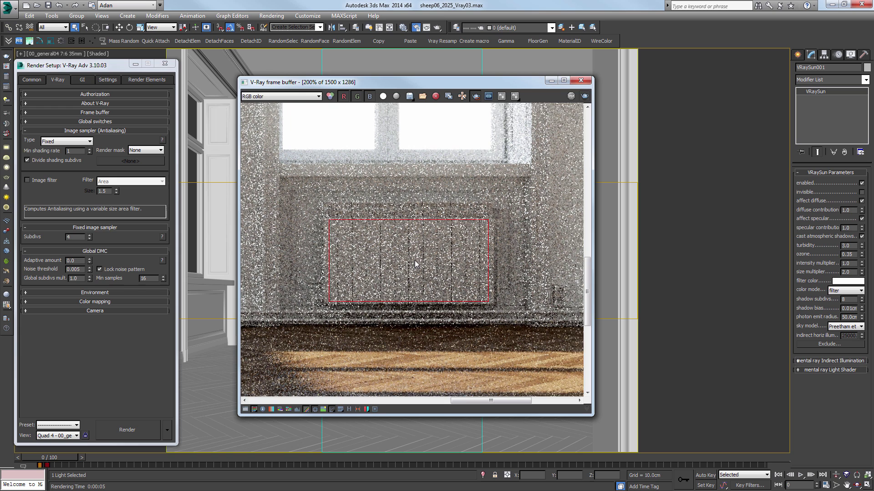
pyautogui.moveTo(415, 260); pyautogui.dragTo(431, 255, button='middle')
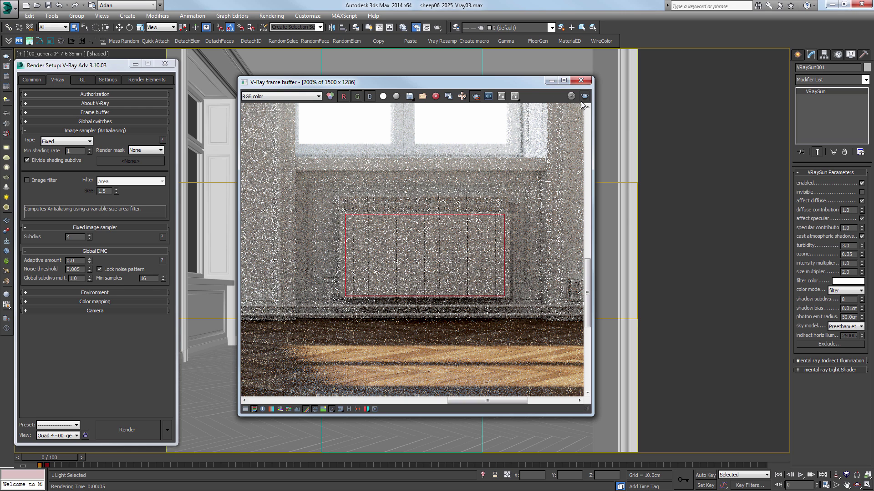
pyautogui.click(82, 80)
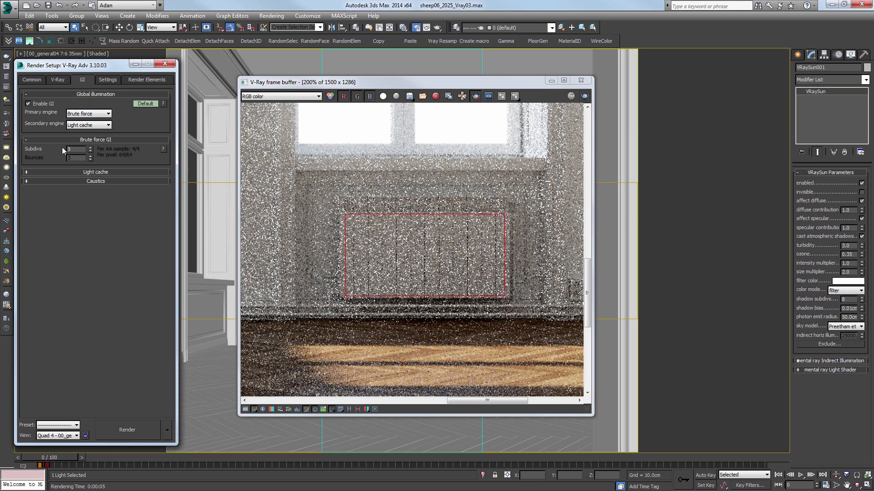
pyautogui.click(51, 79)
pyautogui.hotkey('shift', 'q')
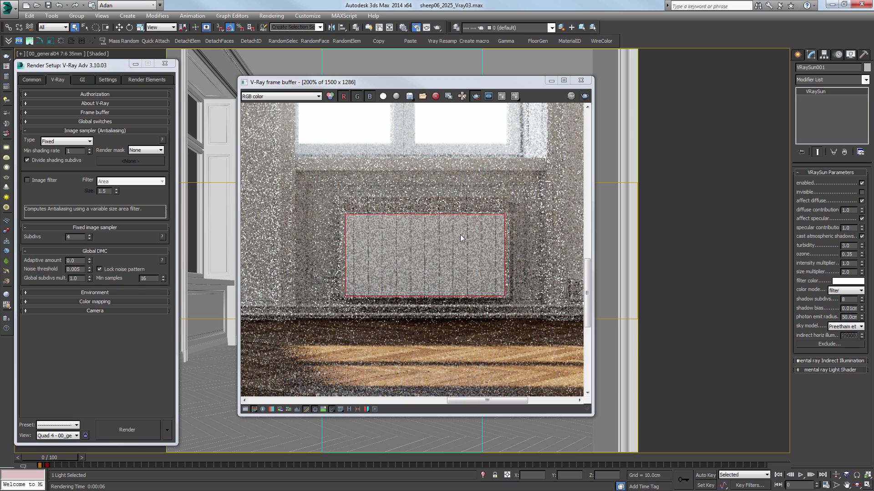
# - Set the image sampler's Min shading rate to 16 and check the Brute force GI samples
pyautogui.moveTo(90, 154)
pyautogui.mouseDown()
pyautogui.moveTo(92, 136)
pyautogui.moveTo(91, 156)
pyautogui.moveTo(34, 151)
pyautogui.mouseUp()
pyautogui.rightClick(89, 142)
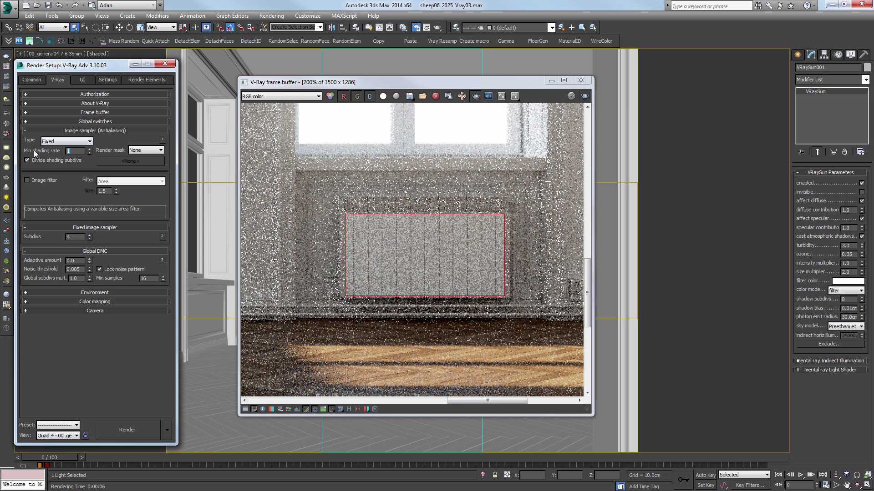
pyautogui.write('16')
pyautogui.click(81, 81)
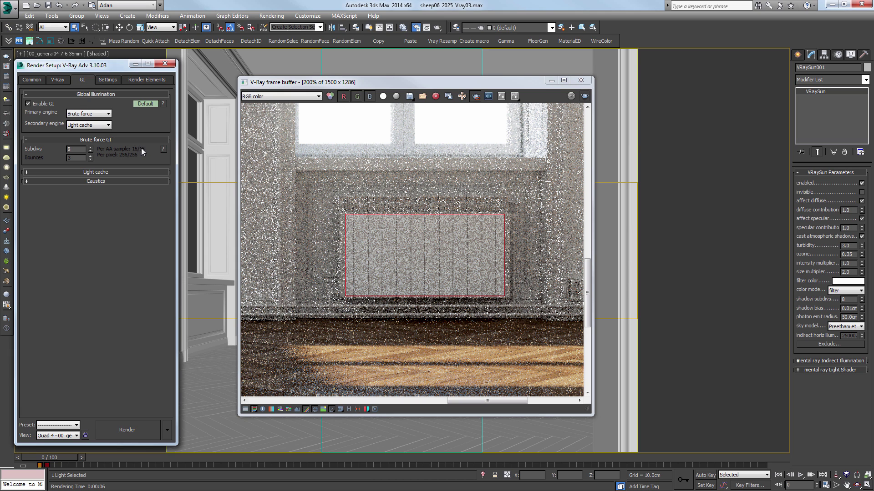
# - Select an object and examine its VRayMtl reflection and refraction sample counts in the Slate Material Editor
pyautogui.click(426, 68)
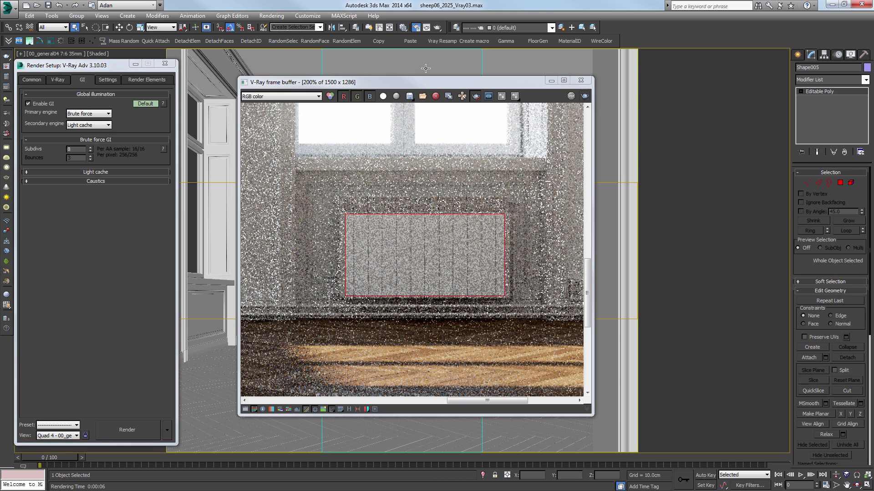
pyautogui.press('m')
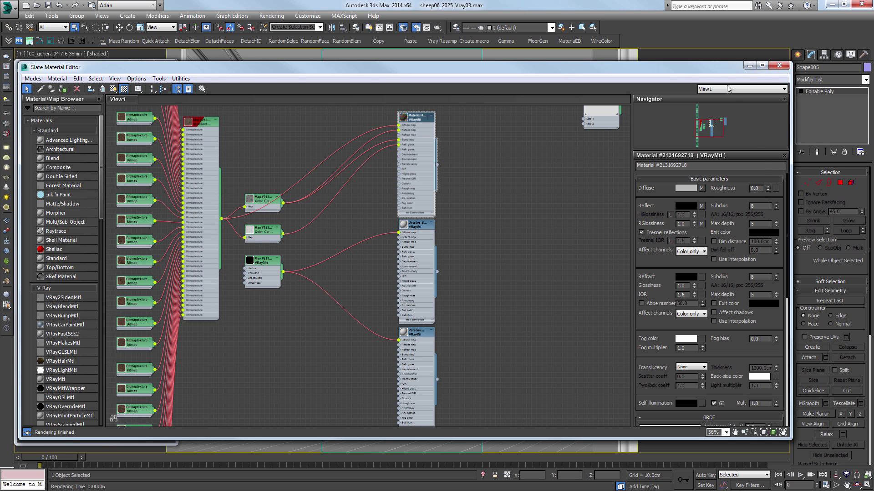
pyautogui.moveTo(721, 69); pyautogui.dragTo(694, 224)
# - Set the Min shading rate to 32 and compare the Brute force GI and material sample counts
pyautogui.click(64, 80)
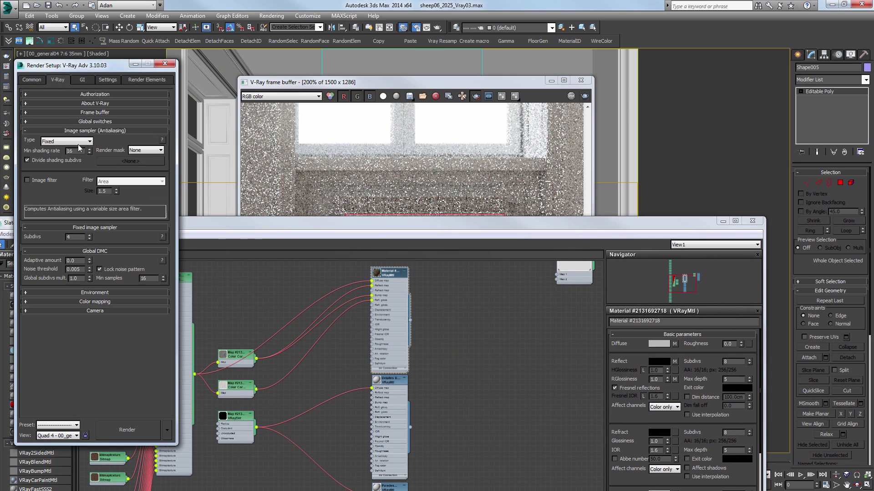
pyautogui.moveTo(44, 151); pyautogui.dragTo(28, 154)
pyautogui.write('32')
pyautogui.press('Return')
pyautogui.click(83, 80)
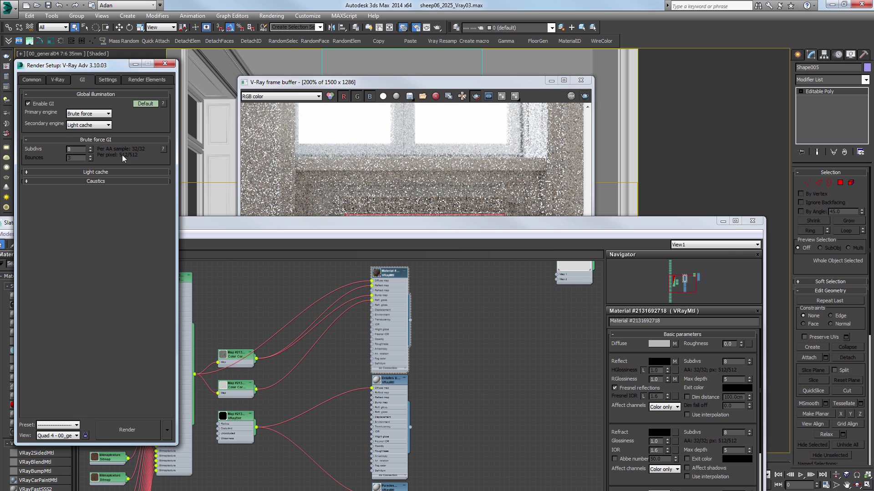
pyautogui.click(753, 221)
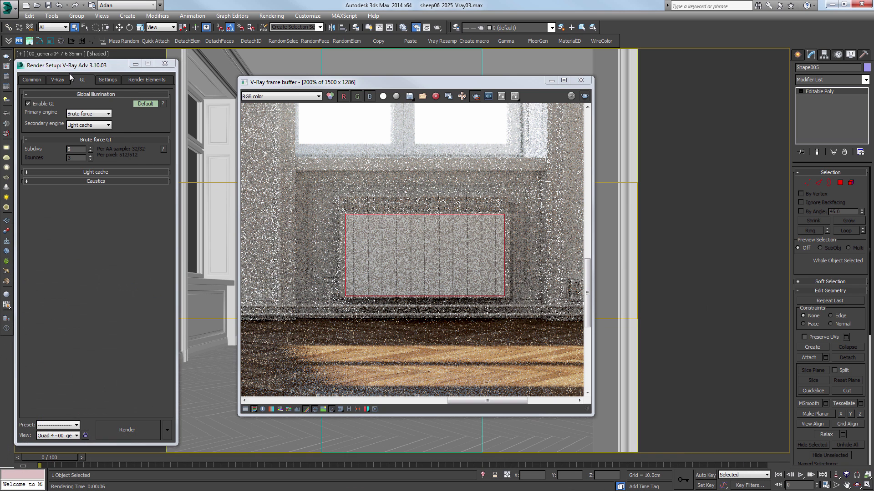
# - Render the radiator region with the Min shading rate of 32 and recheck the Brute force GI samples
pyautogui.click(57, 80)
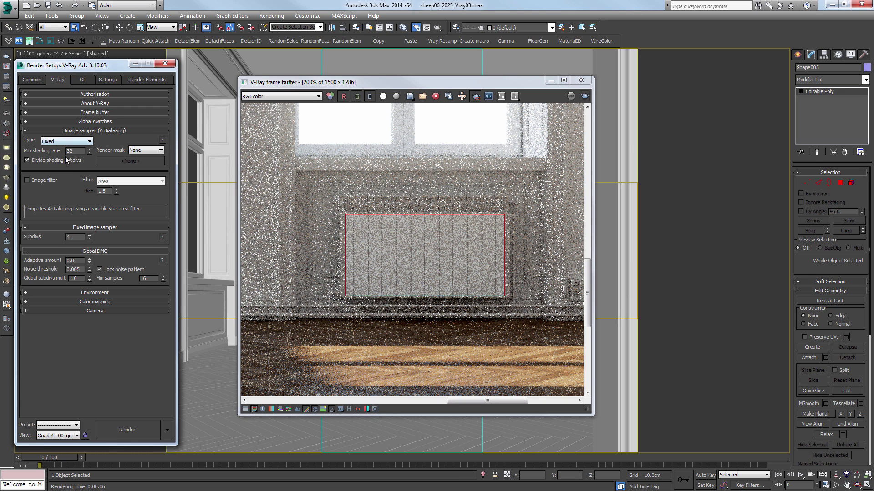
pyautogui.click(514, 97)
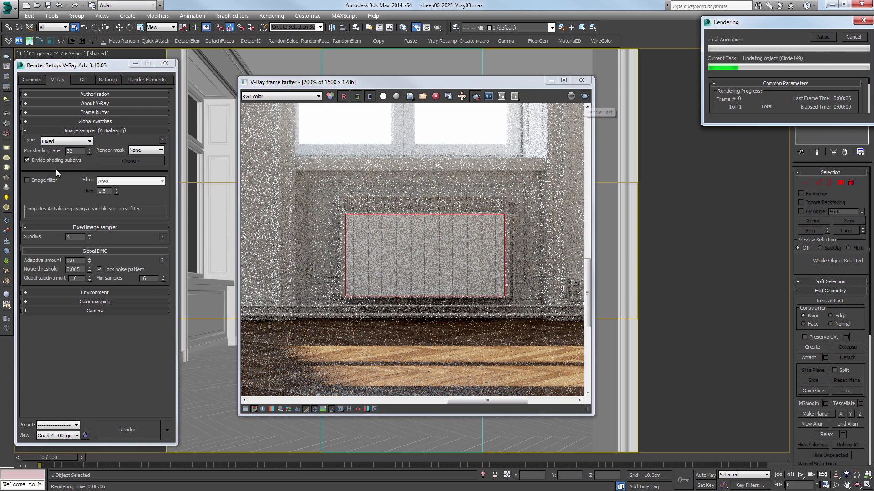
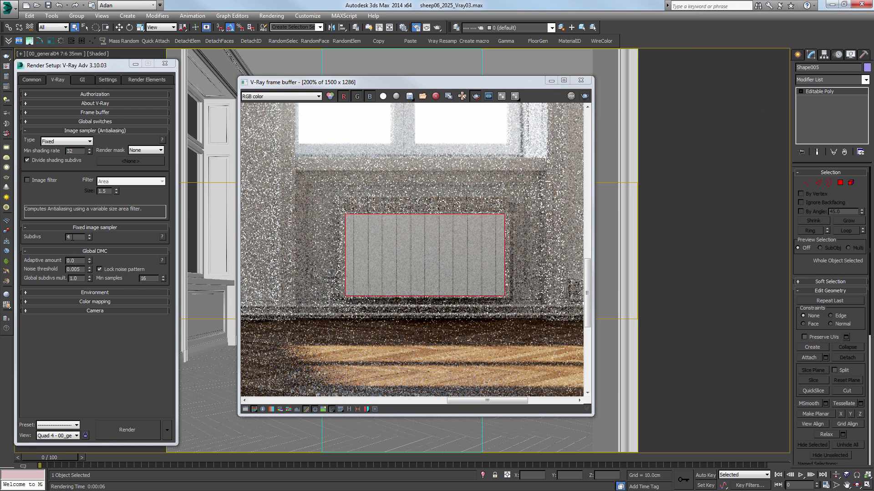
pyautogui.moveTo(80, 151); pyautogui.dragTo(14, 145)
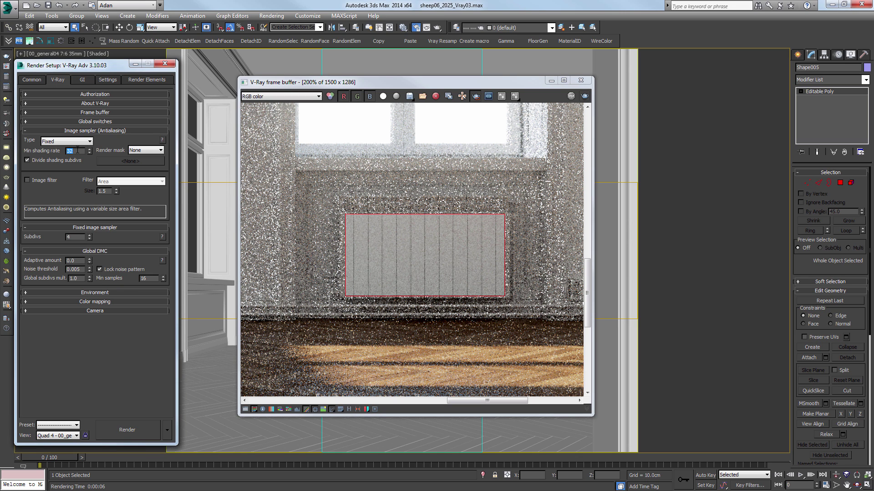
pyautogui.click(79, 80)
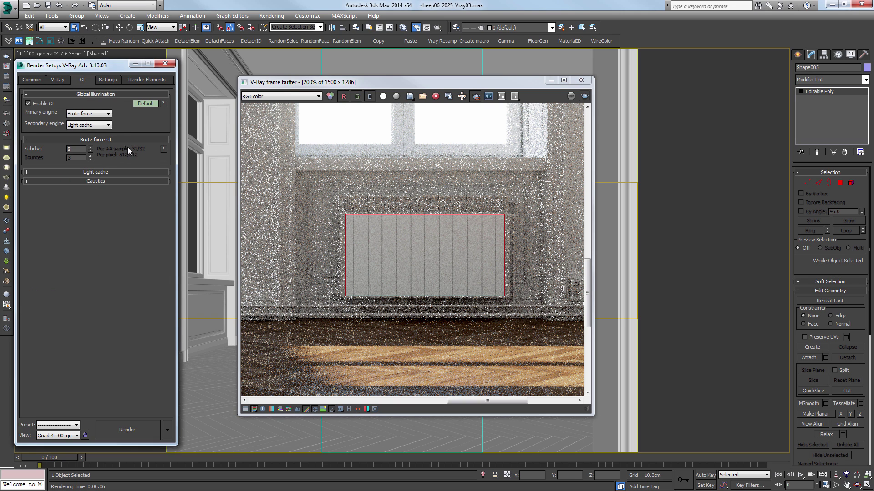
# - Set the image sampler's Min shading rate to 128 and check the Brute force GI samples
pyautogui.click(59, 79)
pyautogui.doubleClick(74, 151)
pyautogui.write('12')
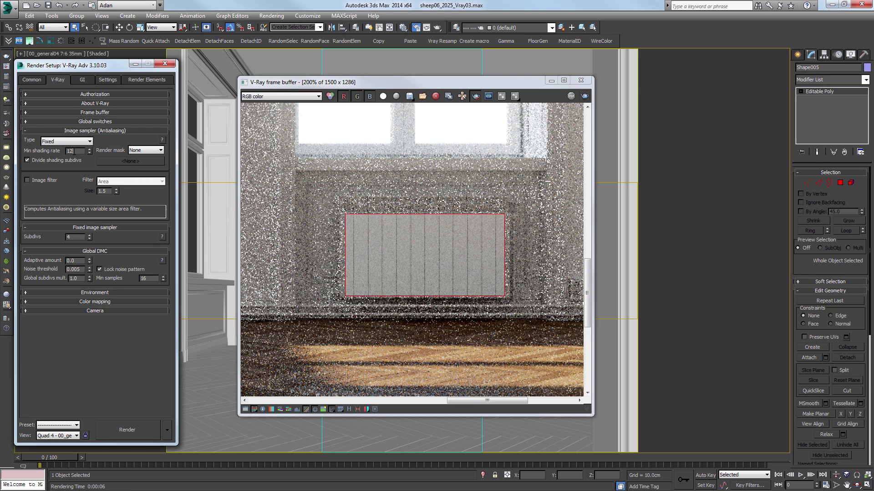
pyautogui.write('8')
pyautogui.press('Return')
pyautogui.click(81, 80)
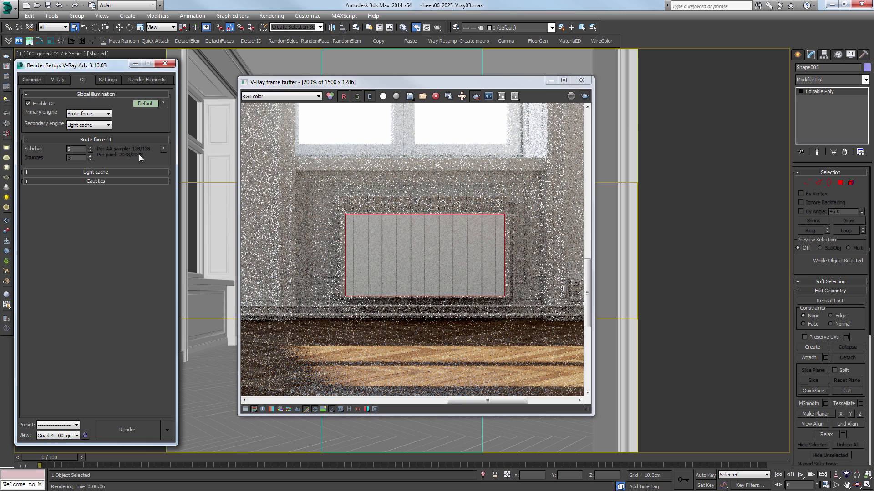
# - Start rendering the radiator region with the Min shading rate of 128, inspect it and cancel the render
pyautogui.click(585, 96)
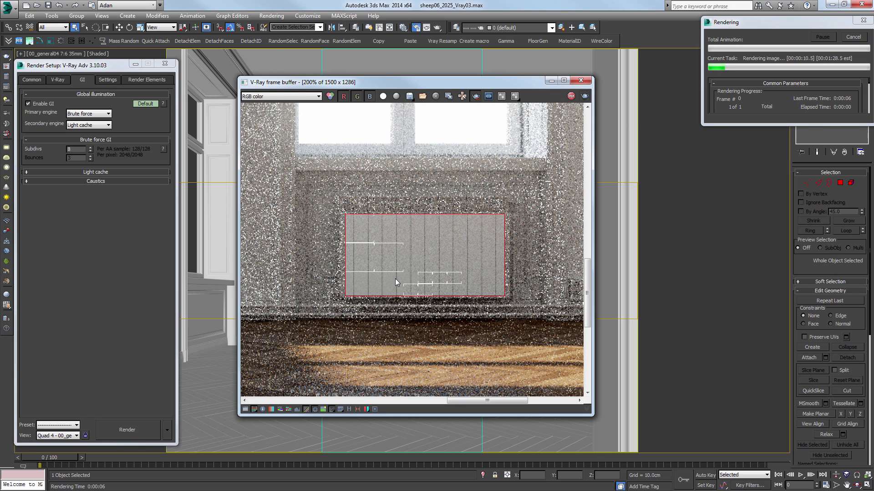
pyautogui.scroll(-1, 378, 287)
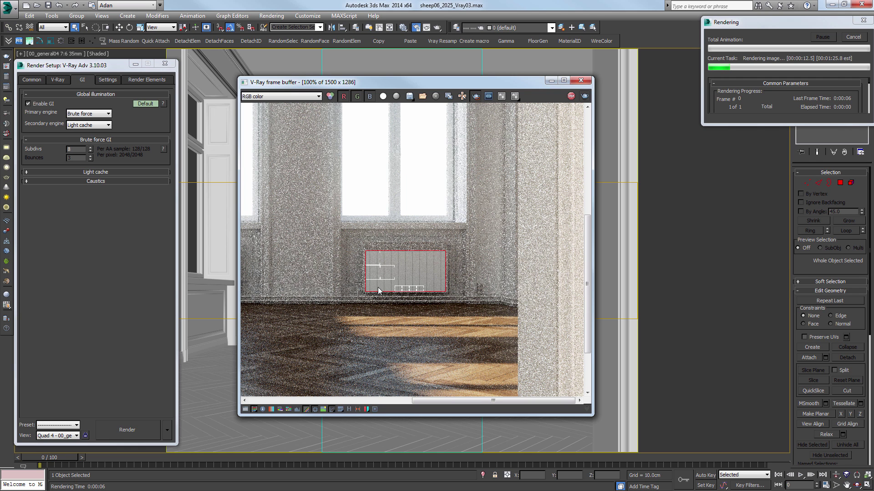
pyautogui.scroll(1, 391, 293)
pyautogui.click(855, 37)
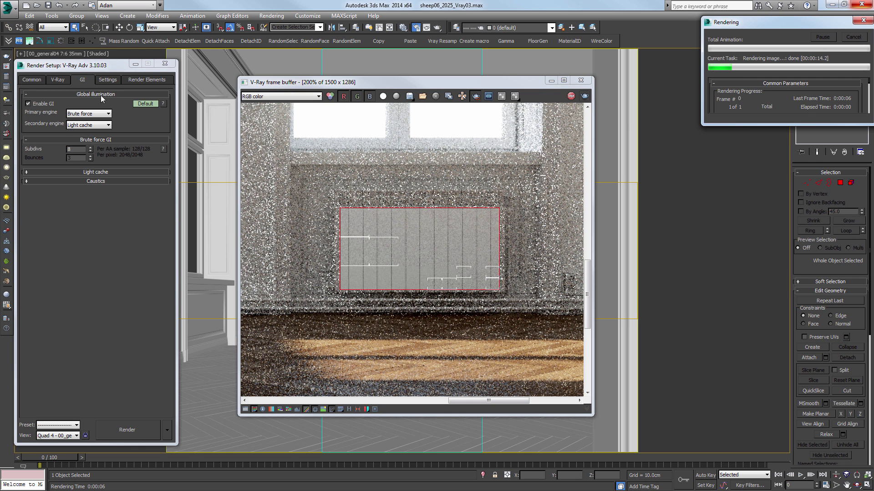
# - Set the Min shading rate to 256, check the Brute force GI samples and start rendering the radiator region
pyautogui.click(58, 80)
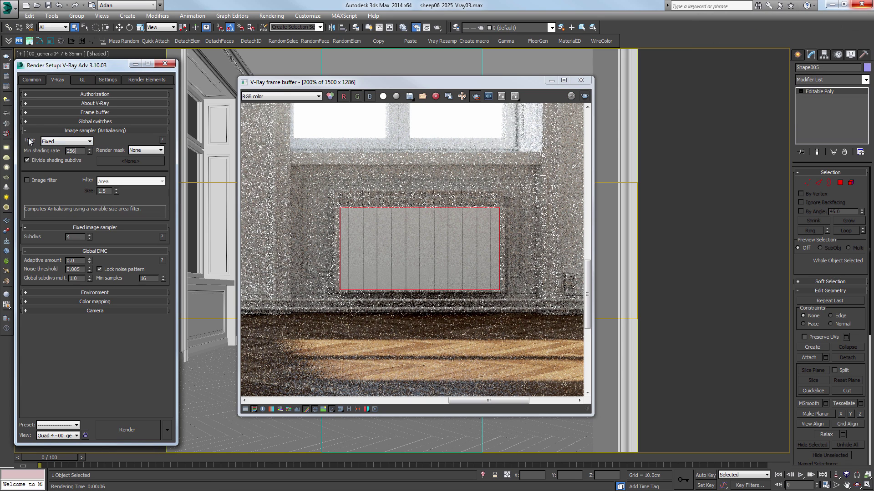
pyautogui.click(75, 79)
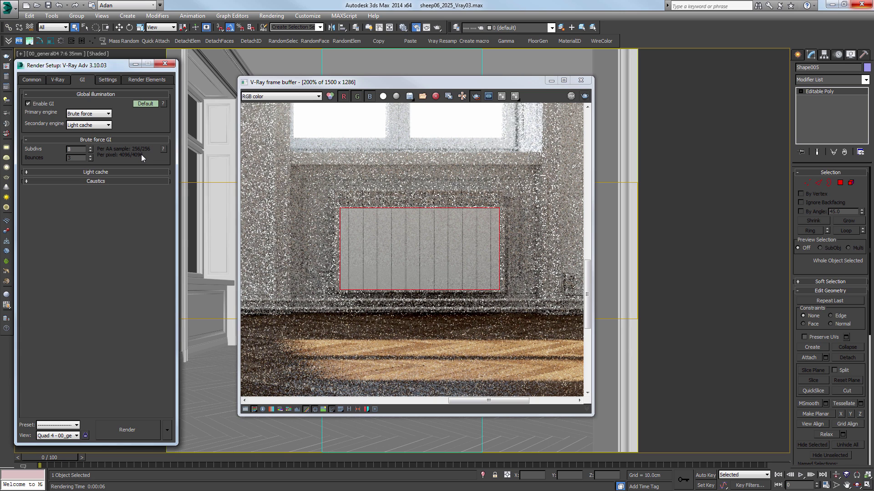
pyautogui.click(58, 81)
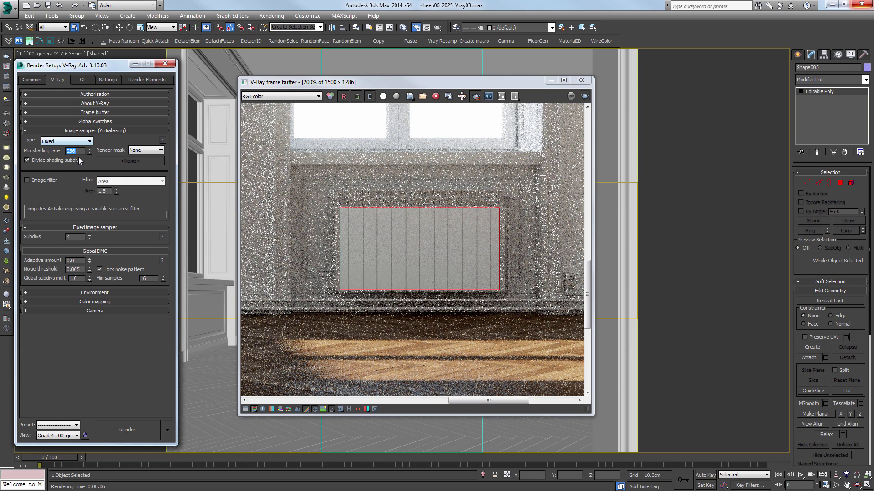
pyautogui.click(85, 80)
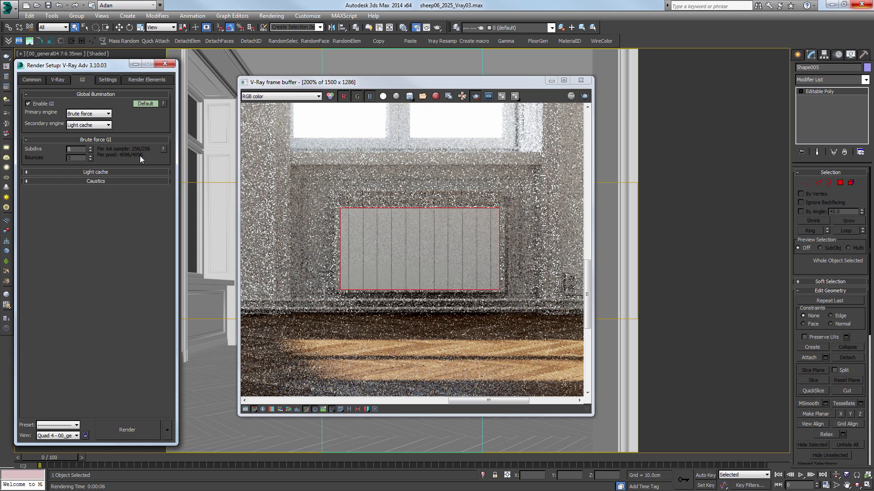
pyautogui.click(129, 430)
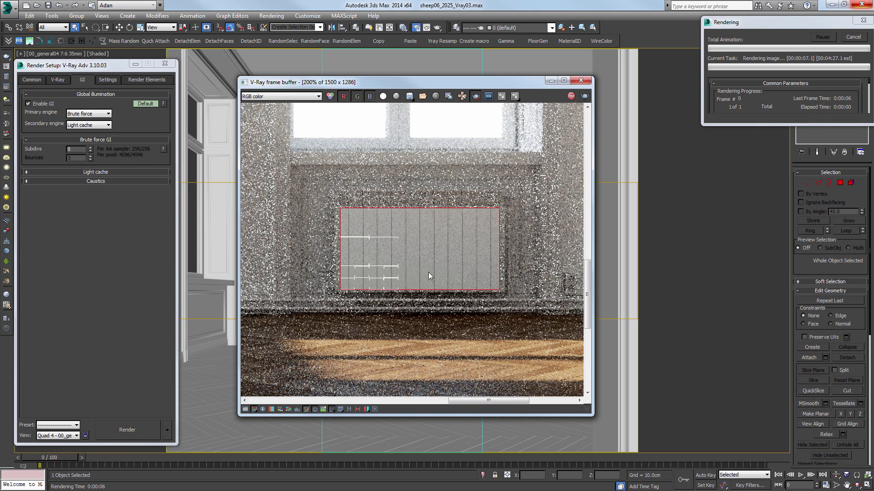
# - Return the Min shading rate to 128 and recheck the Brute force GI sample counts
pyautogui.click(62, 81)
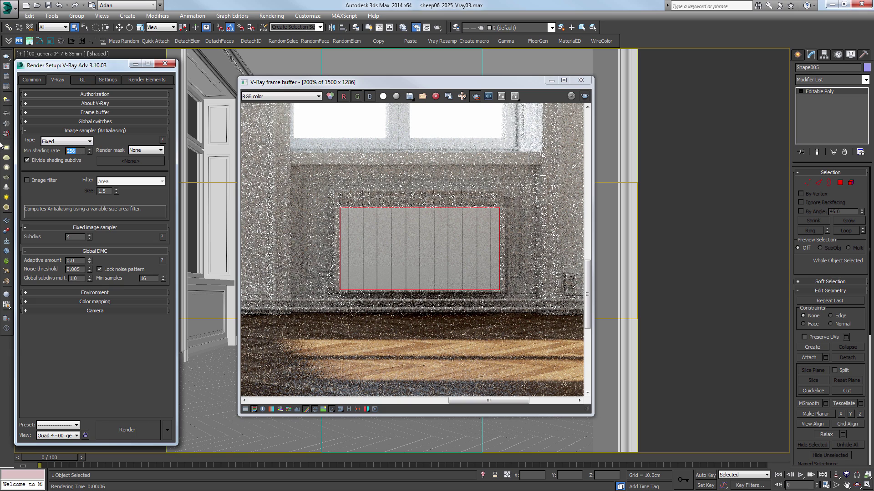
pyautogui.write('128')
pyautogui.press('Return')
pyautogui.click(384, 234)
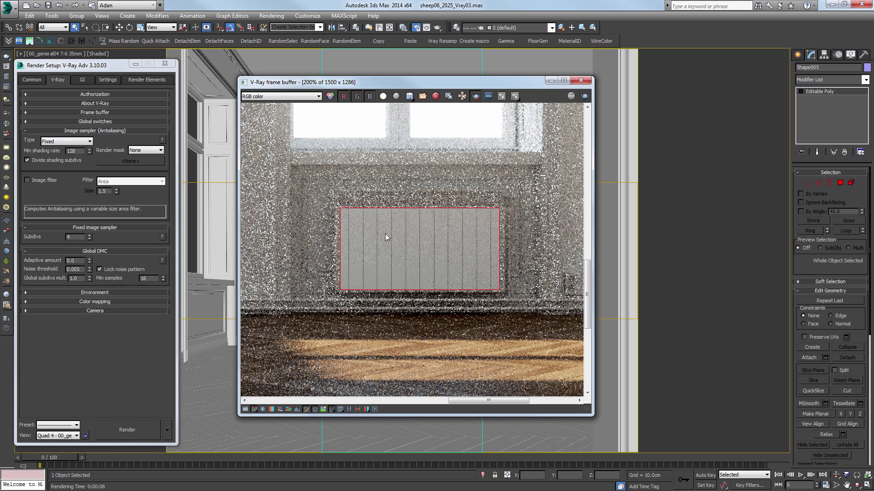
pyautogui.click(82, 80)
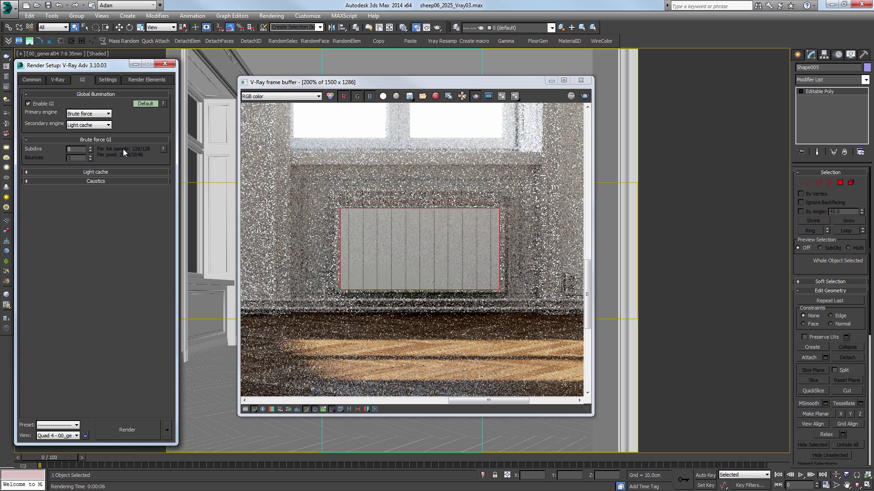
# - Examine the noise in the radiator render alongside the Fixed sampler subdivs and the Brute force GI samples per pixel
pyautogui.click(326, 192)
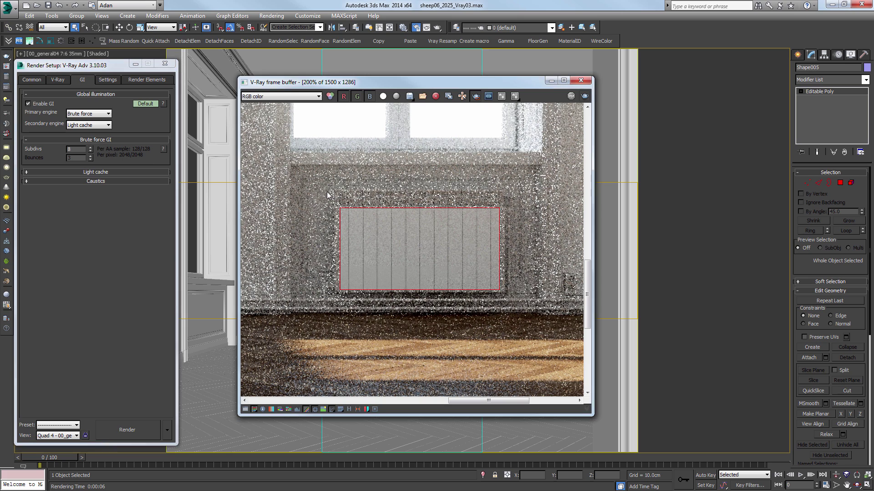
pyautogui.scroll(-3, 326, 192)
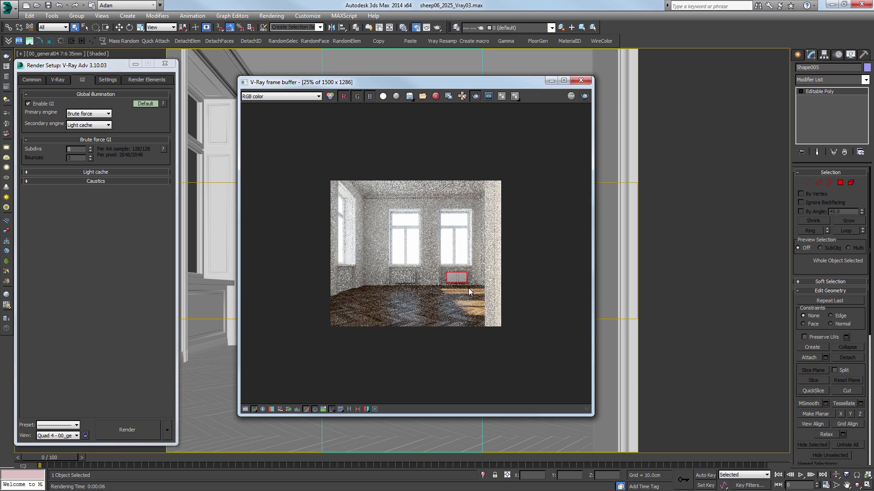
pyautogui.scroll(3, 468, 288)
pyautogui.moveTo(489, 258); pyautogui.dragTo(322, 234)
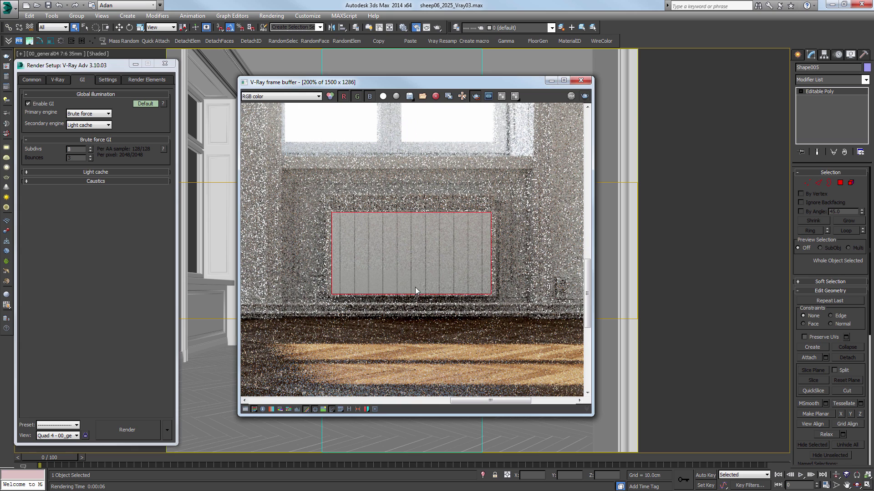
pyautogui.scroll(-2, 415, 288)
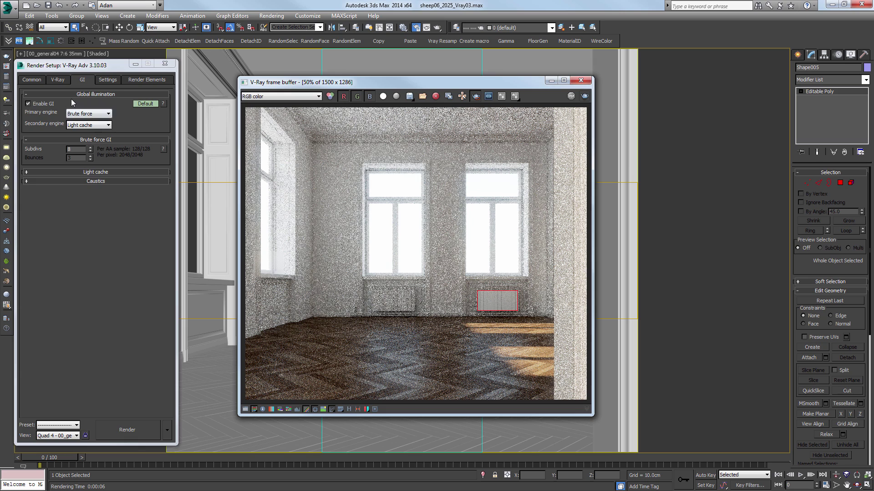
pyautogui.click(52, 81)
pyautogui.moveTo(76, 238); pyautogui.dragTo(46, 239)
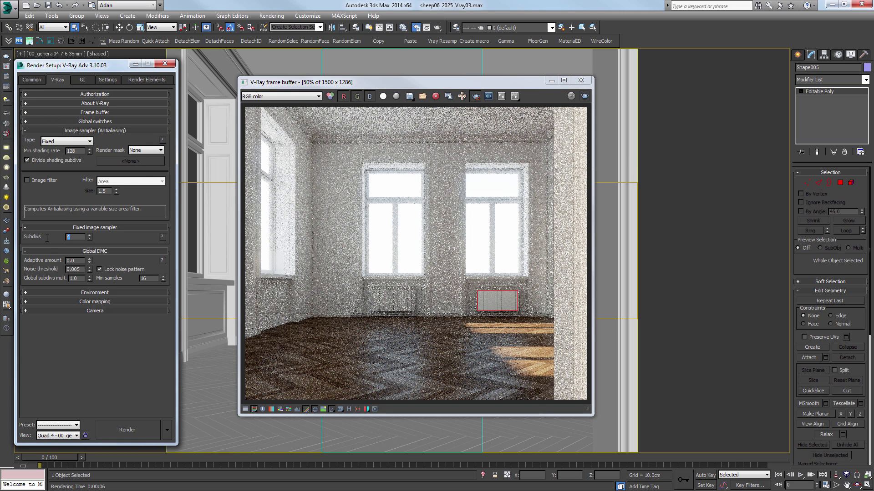
pyautogui.click(78, 80)
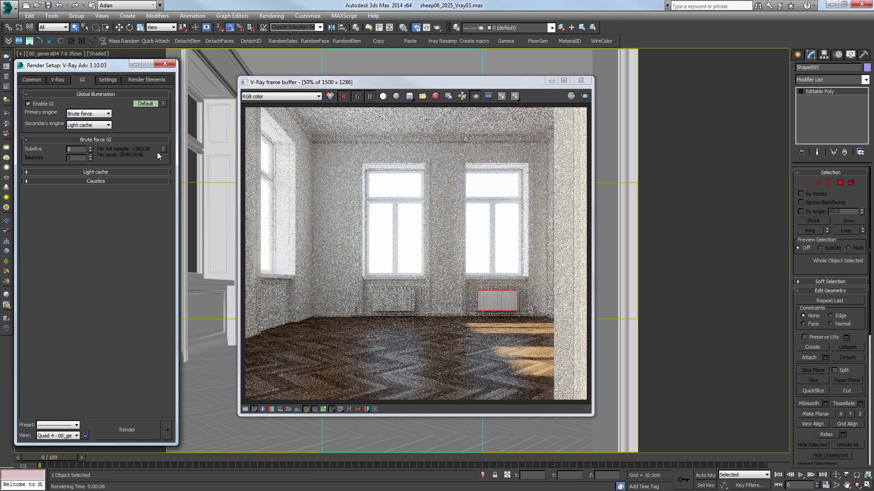
pyautogui.click(335, 261)
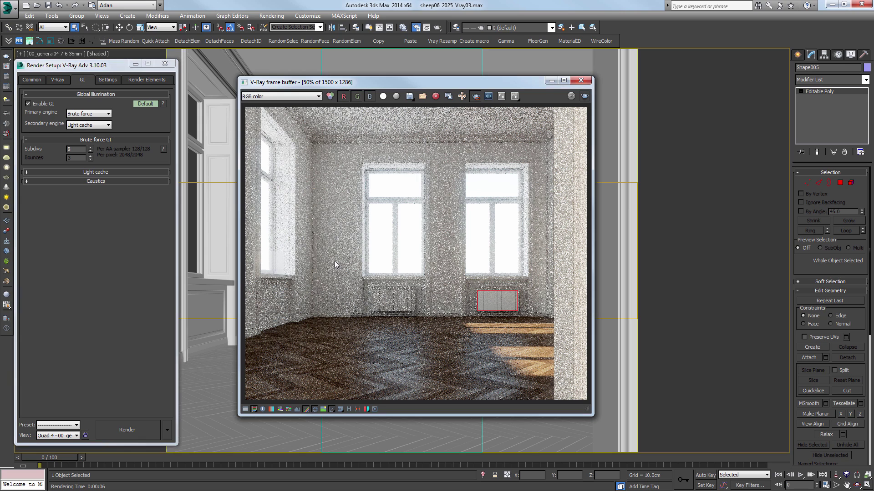
pyautogui.click(124, 154)
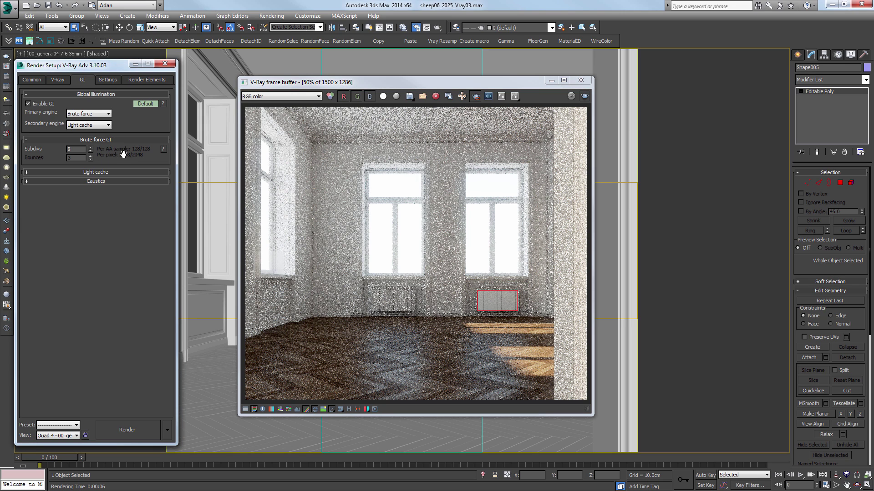
pyautogui.click(278, 232)
# - Draw a render region over part of the bright side panel of the leftmost window
pyautogui.scroll(4, 288, 250)
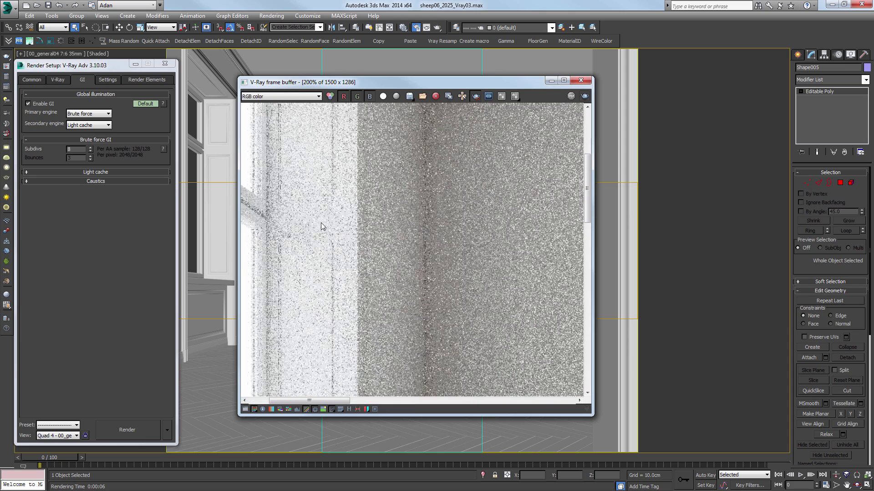
pyautogui.moveTo(320, 222); pyautogui.dragTo(375, 280, button='middle')
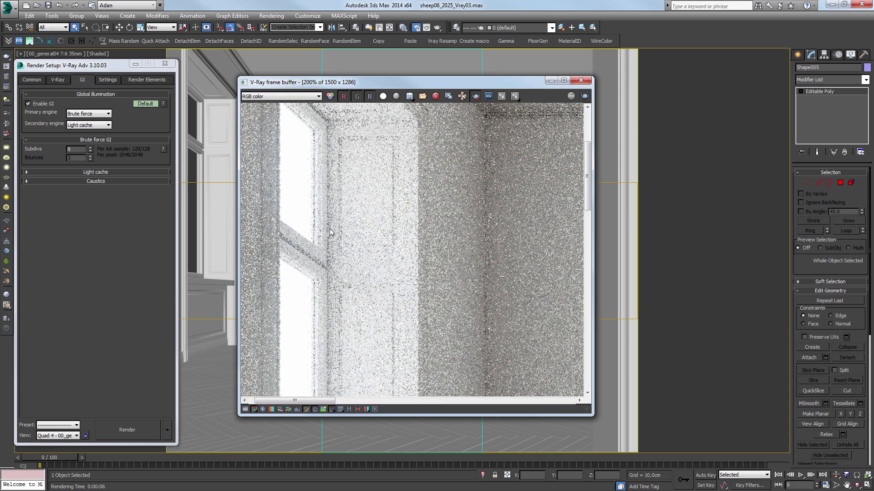
pyautogui.moveTo(330, 229); pyautogui.dragTo(416, 324)
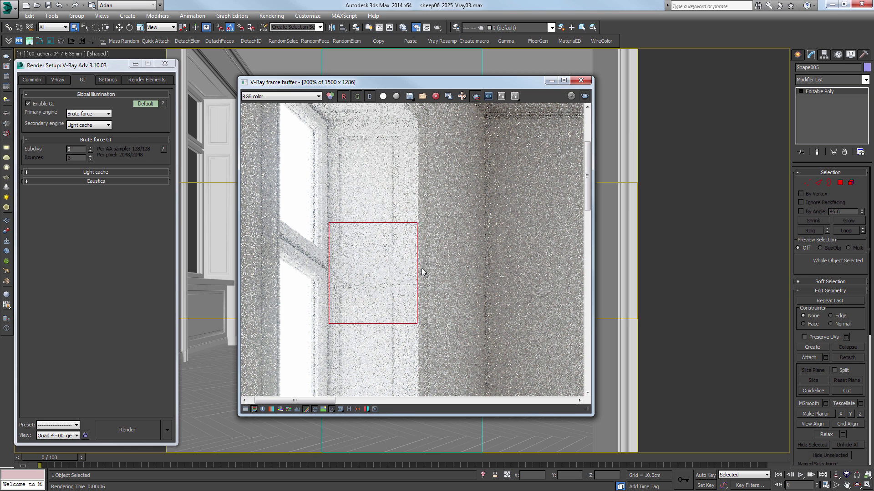
# - Inspect noise across the room and mark a render region on the sunlit parquet floor
pyautogui.scroll(-2, 370, 243)
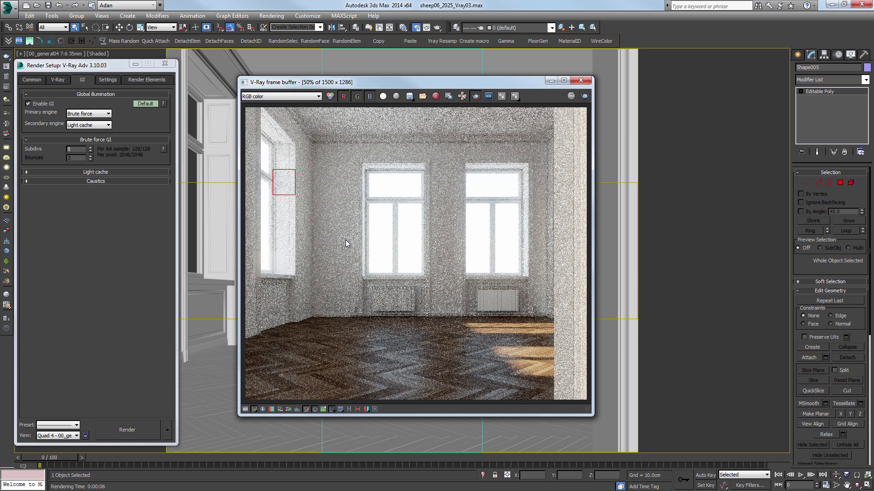
pyautogui.scroll(2, 275, 175)
pyautogui.moveTo(275, 175); pyautogui.dragTo(306, 185, button='middle')
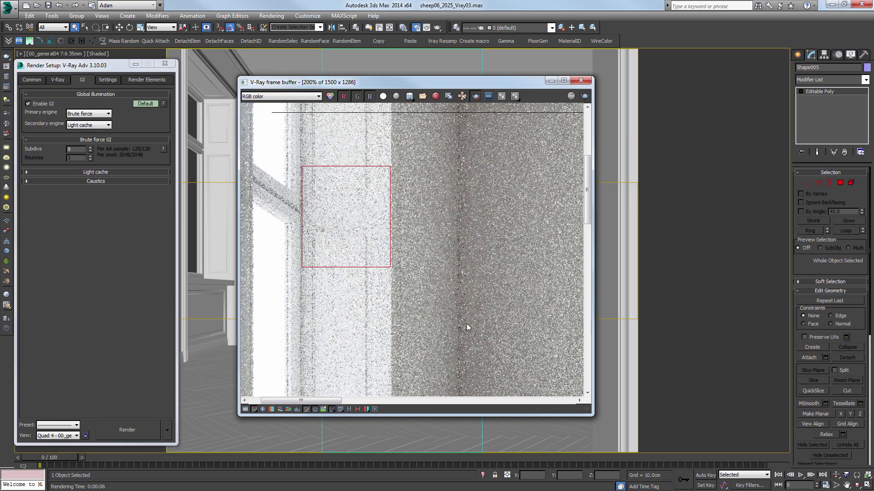
pyautogui.scroll(-2, 473, 323)
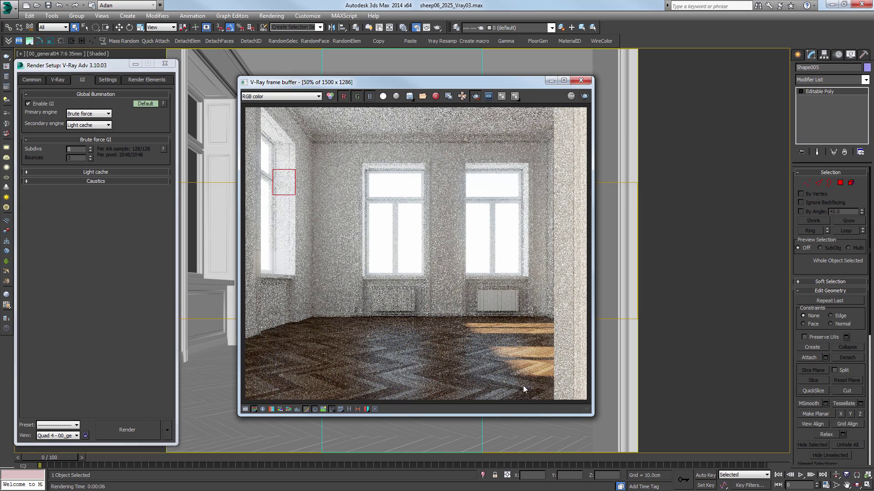
pyautogui.scroll(2, 523, 370)
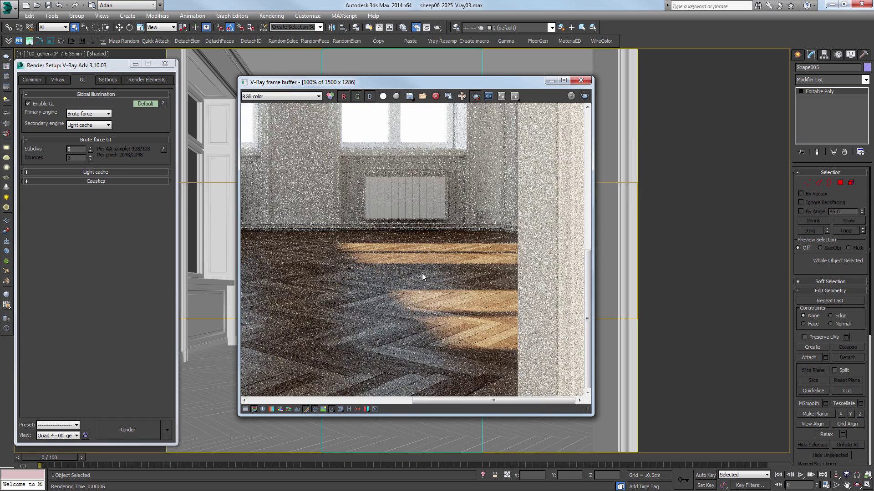
pyautogui.scroll(-2, 497, 356)
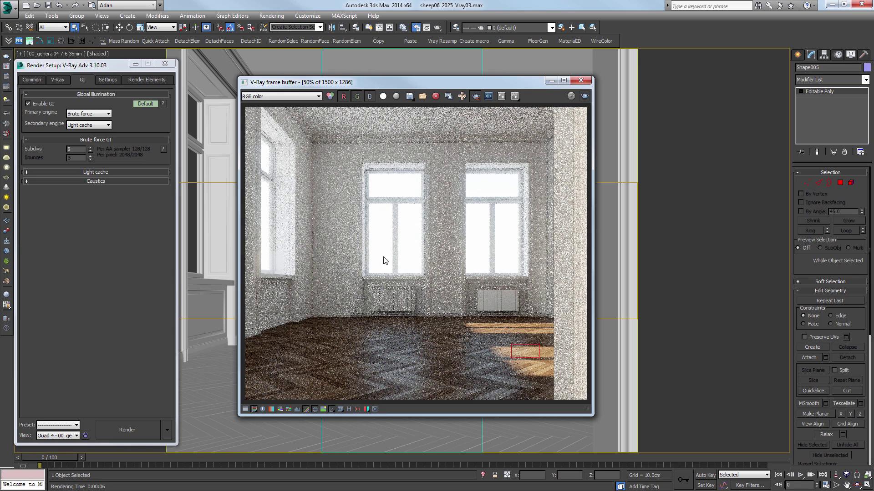
# - Redraw the render region over the leftmost window's side panel and inspect the noise there
pyautogui.scroll(1, 277, 175)
pyautogui.scroll(1, 273, 181)
pyautogui.moveTo(264, 170); pyautogui.dragTo(352, 270)
pyautogui.scroll(1, 304, 196)
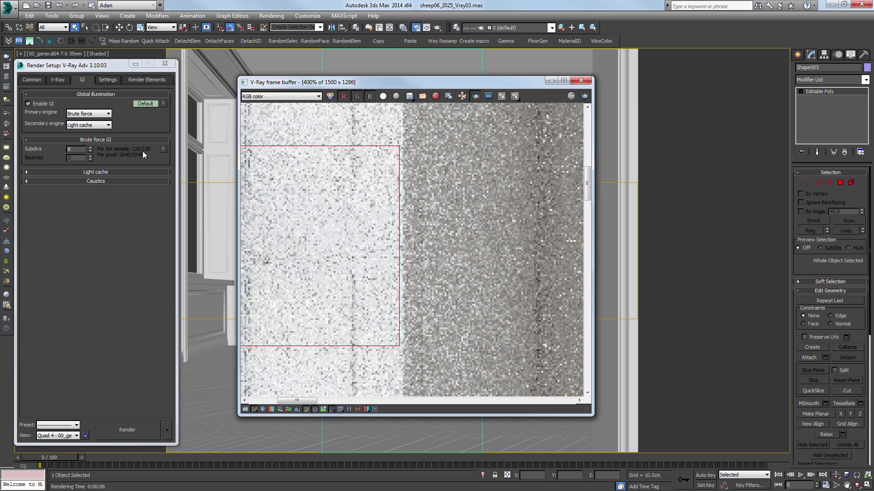
# - Set the Min shading rate to 64 and check the Brute force GI samples
pyautogui.click(58, 79)
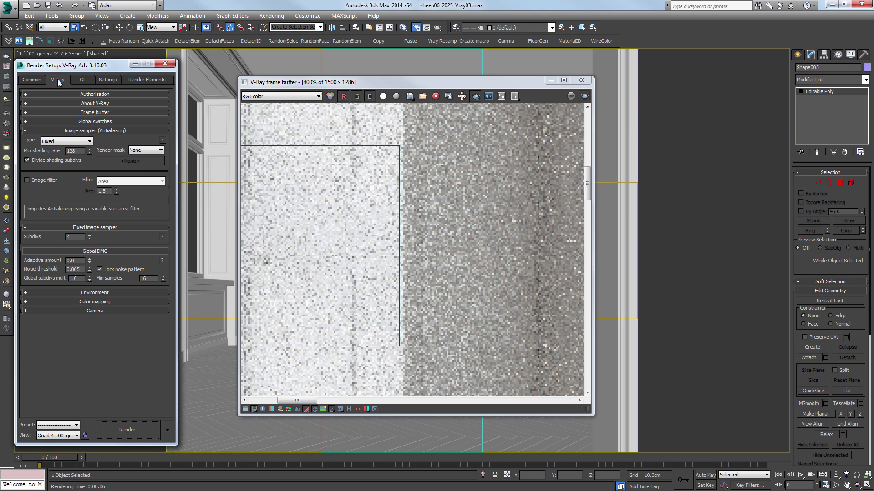
pyautogui.doubleClick(71, 151)
pyautogui.write('64')
pyautogui.press('Return')
pyautogui.click(84, 80)
# - Lower the Min shading rate to 32 and check the Brute force GI samples again
pyautogui.click(51, 80)
pyautogui.write('32')
pyautogui.press('Return')
pyautogui.click(84, 77)
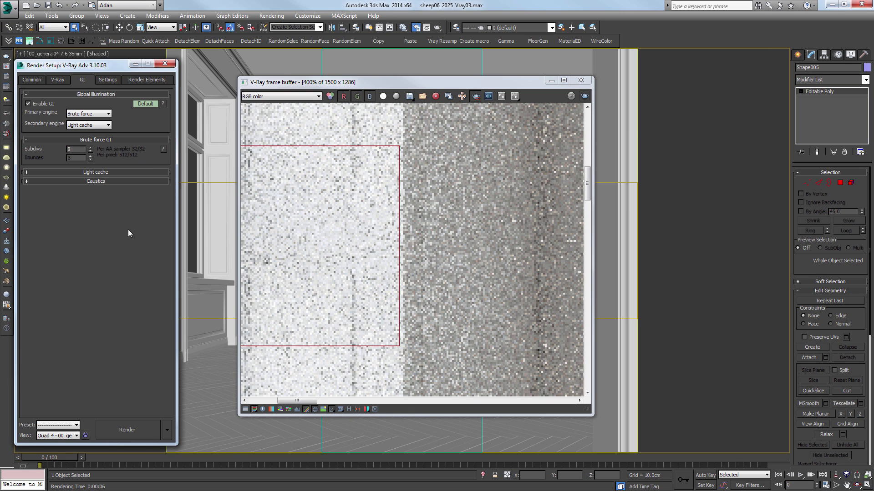
# - Render the window side panel region with the Min shading rate of 32 and inspect its noise up close
pyautogui.click(134, 428)
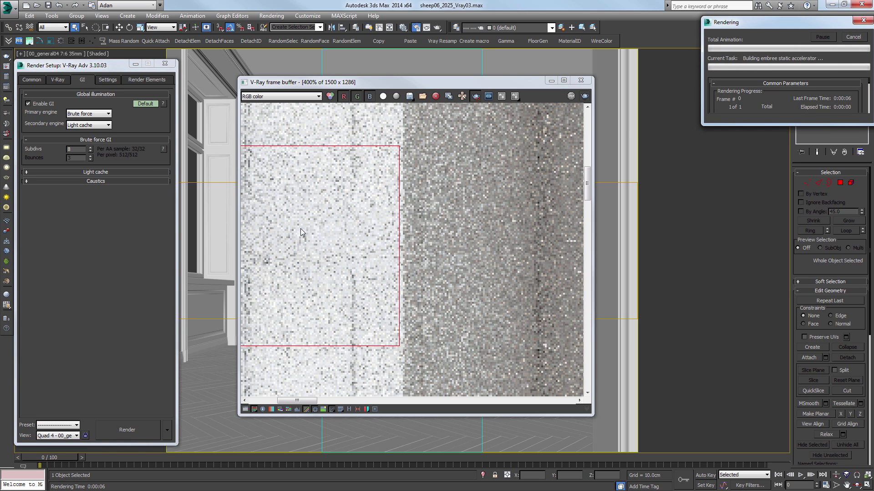
pyautogui.scroll(-1, 301, 233)
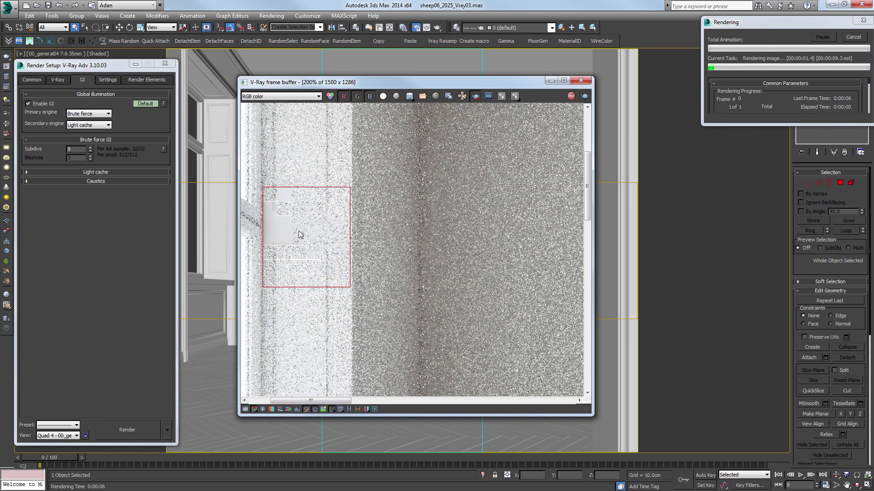
pyautogui.scroll(1, 298, 230)
pyautogui.moveTo(261, 236); pyautogui.dragTo(365, 261, button='middle')
pyautogui.moveTo(422, 277); pyautogui.dragTo(373, 227, button='middle')
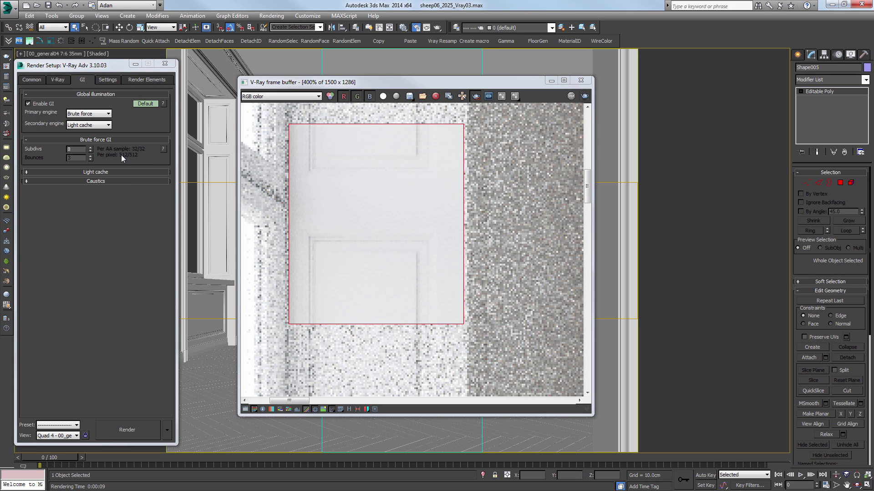
# - Raise the Min shading rate to 128 and check the resulting Brute force GI samples
pyautogui.click(55, 80)
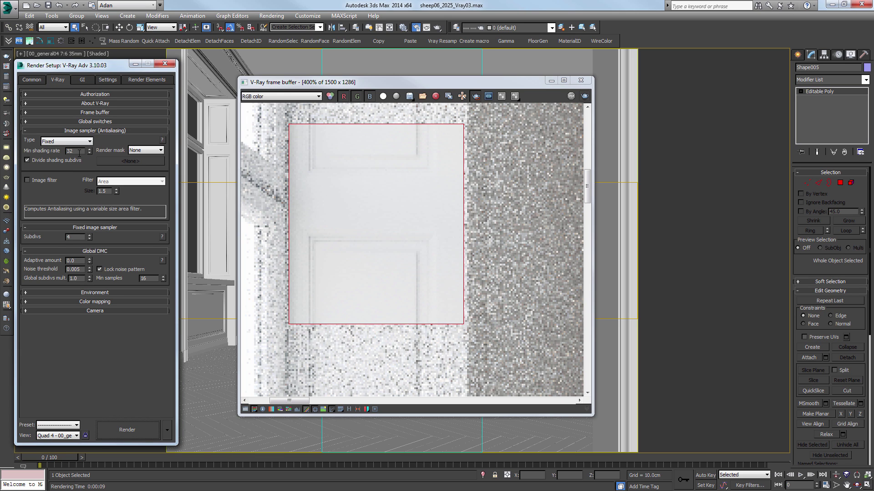
pyautogui.click(89, 80)
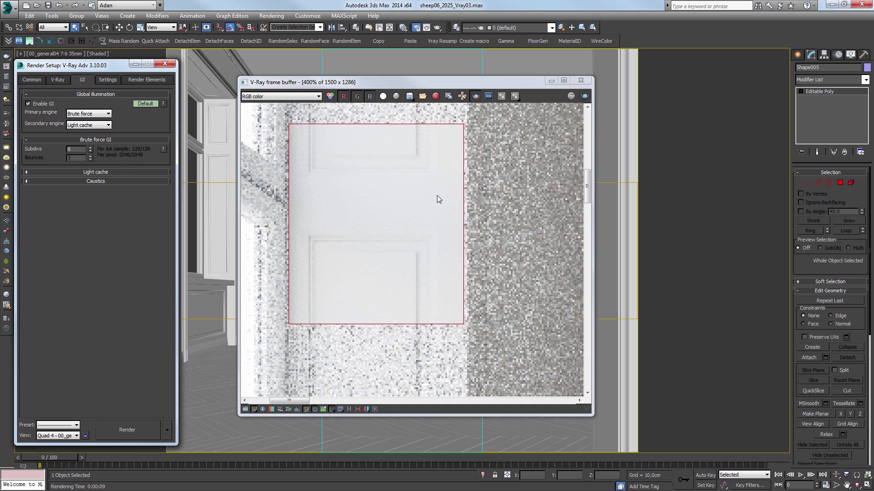
pyautogui.scroll(-3, 437, 195)
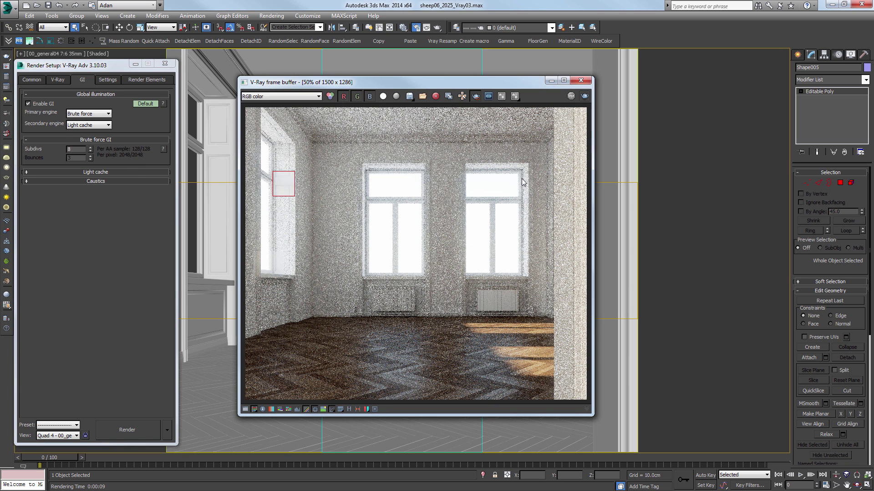
# - Try Global DMC Adaptive amounts of 0.7 and 0.65, checking the Brute force GI samples after each
pyautogui.click(54, 80)
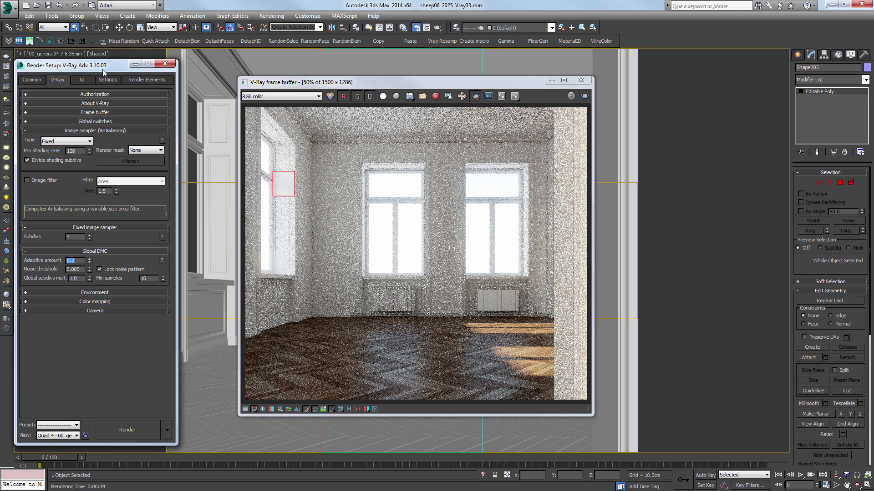
pyautogui.click(86, 79)
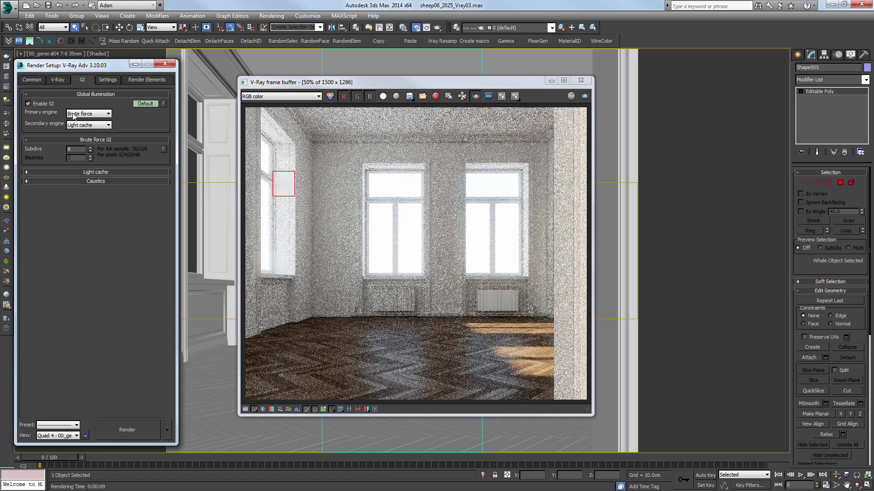
pyautogui.click(54, 80)
pyautogui.click(77, 256)
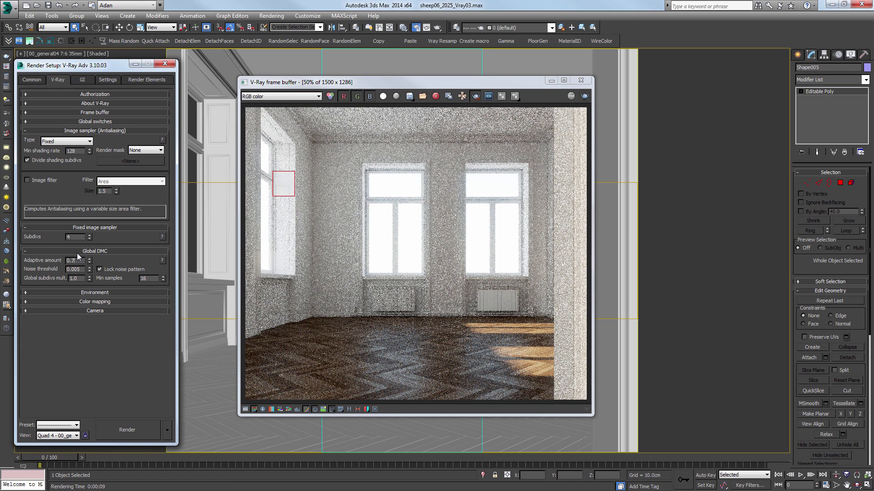
pyautogui.press('BackSpace')
pyautogui.write('65')
pyautogui.press('Return')
pyautogui.click(81, 80)
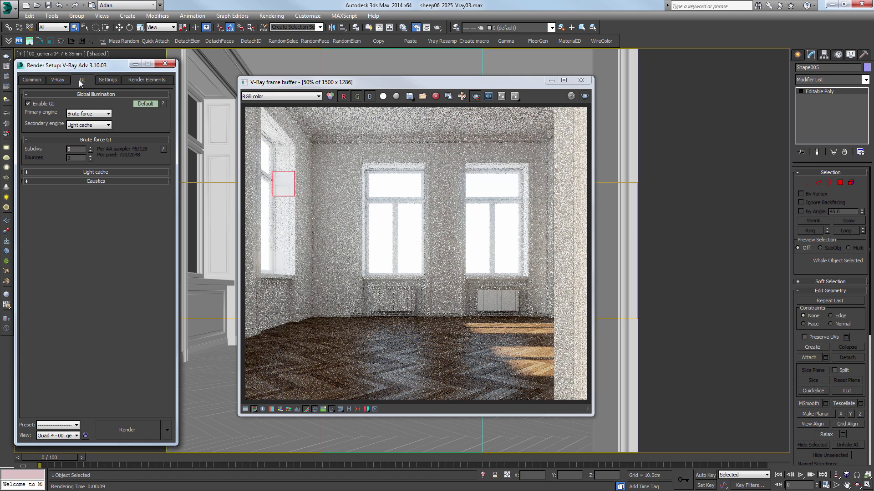
# - Set the Global DMC Adaptive amount to 0.75 and check the Brute force GI samples
pyautogui.click(54, 80)
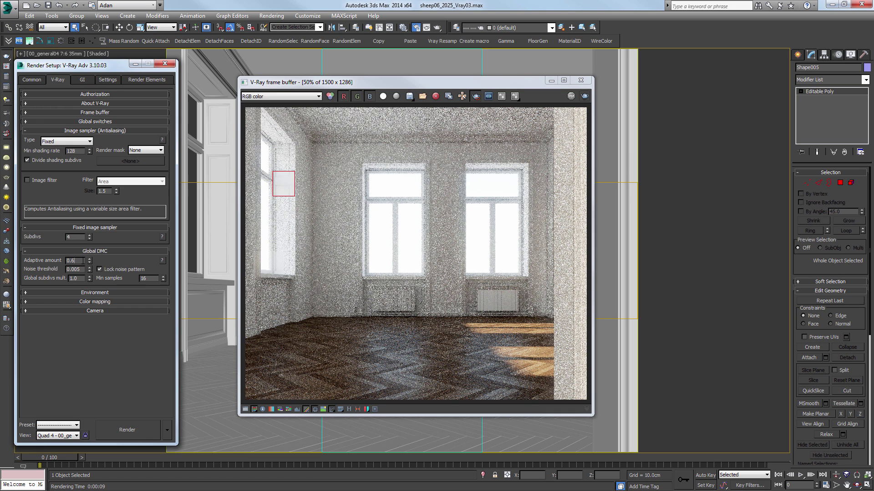
pyautogui.click(83, 260)
pyautogui.write('0.75')
pyautogui.press('Return')
pyautogui.click(89, 80)
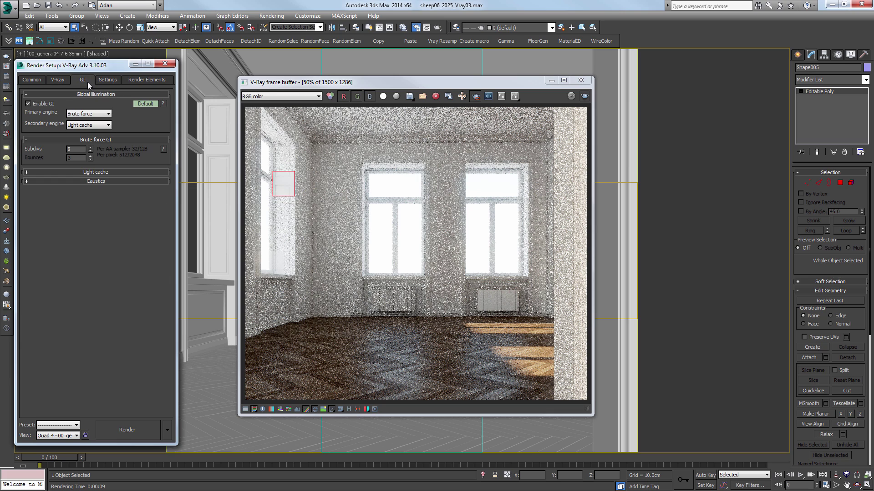
# - Compare the sampler and Global DMC settings with the Brute force GI samples per AA sample and per pixel
pyautogui.click(58, 81)
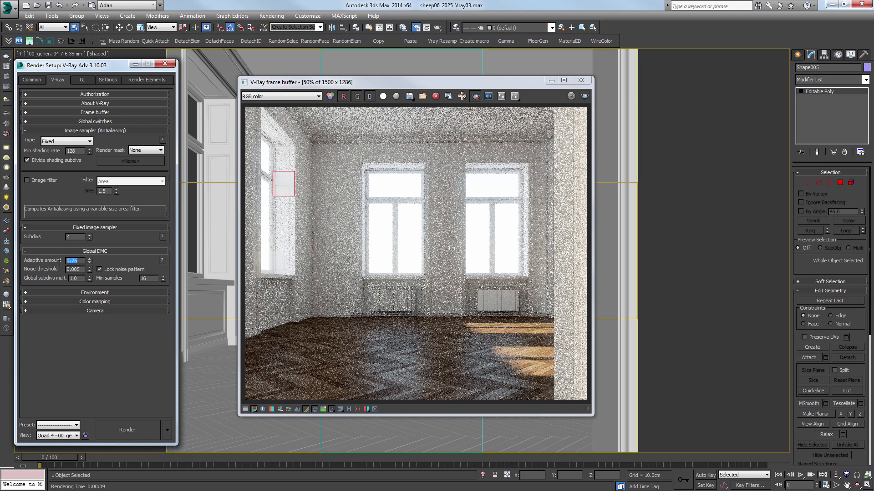
pyautogui.click(84, 79)
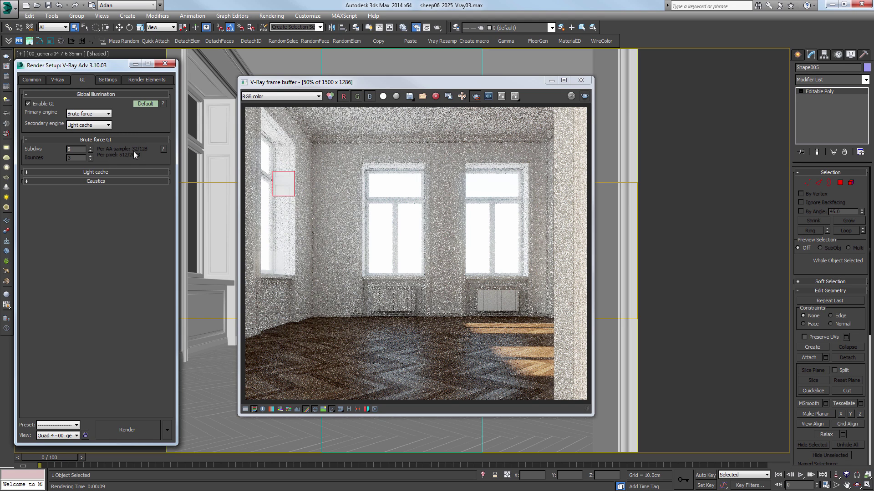
pyautogui.click(298, 173)
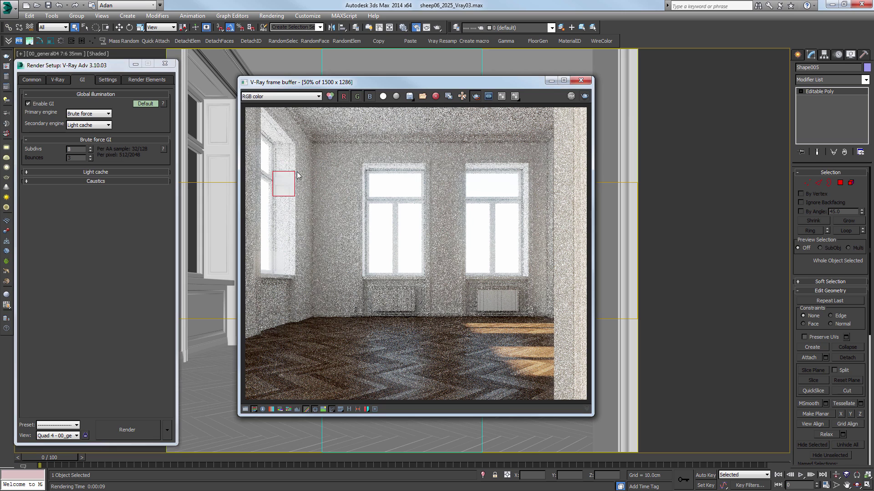
pyautogui.click(54, 80)
pyautogui.click(83, 82)
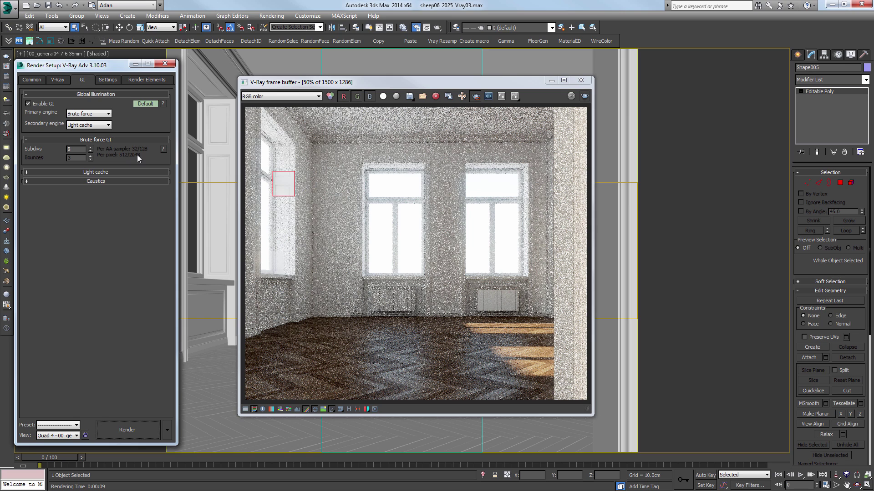
# - Try a Global DMC Noise threshold of 0.0 and check the Brute force GI samples
pyautogui.click(57, 82)
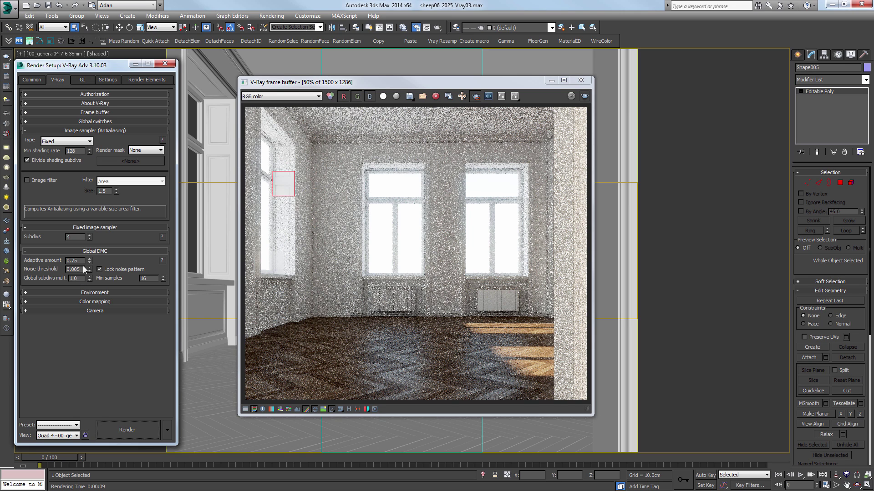
pyautogui.moveTo(81, 269); pyautogui.dragTo(8, 261)
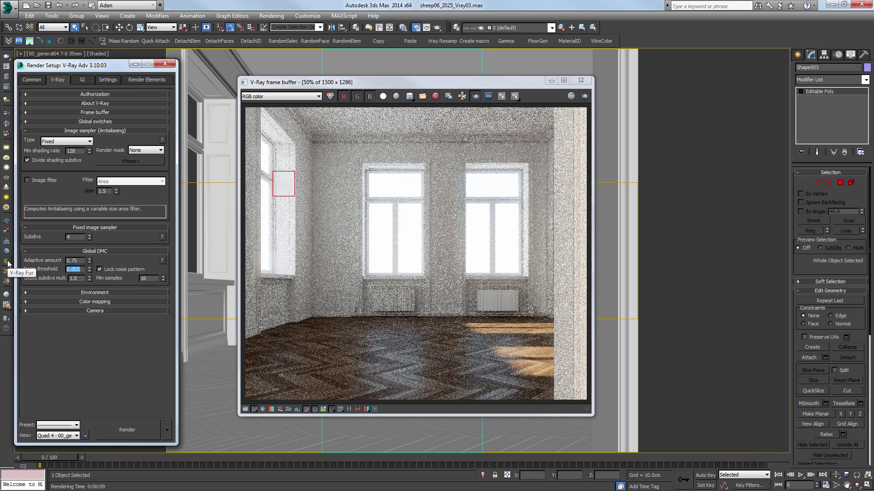
pyautogui.write('0')
pyautogui.press('Return')
pyautogui.write('0.0')
pyautogui.click(83, 80)
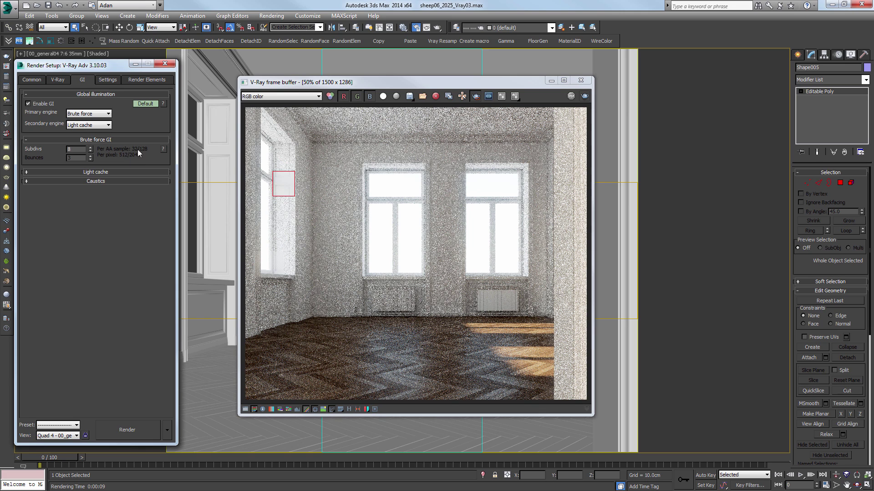
# - Set the Global DMC Noise threshold to 0.0005 and check the Brute force GI samples
pyautogui.click(54, 81)
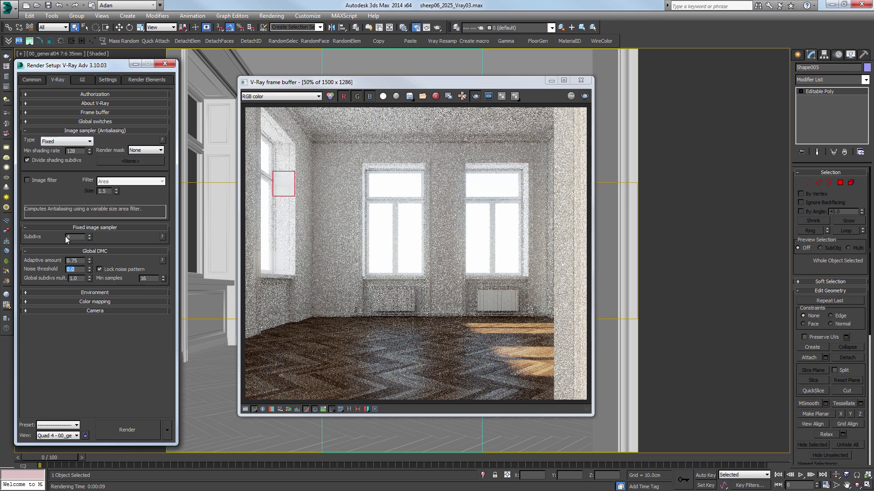
pyautogui.write('0.0005')
pyautogui.press('Return')
pyautogui.click(89, 82)
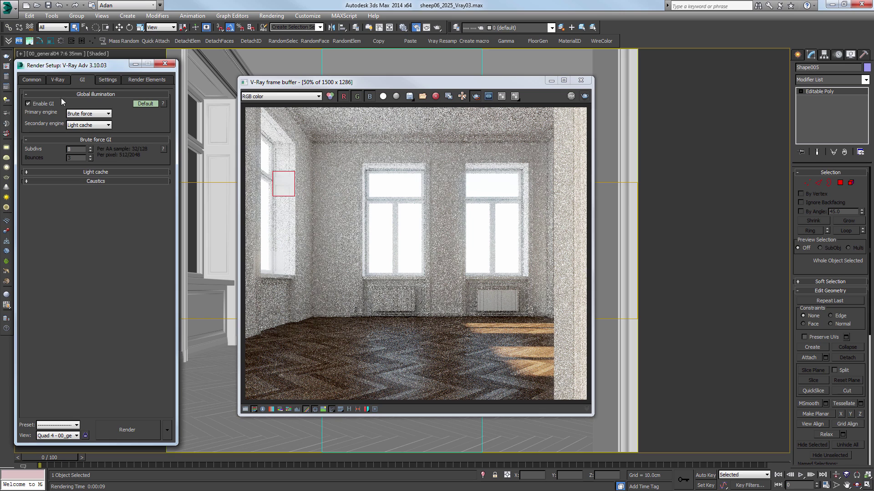
# - Draw a render region around the leftmost window and adjacent wall corner, and recheck the Brute force GI samples
pyautogui.click(58, 79)
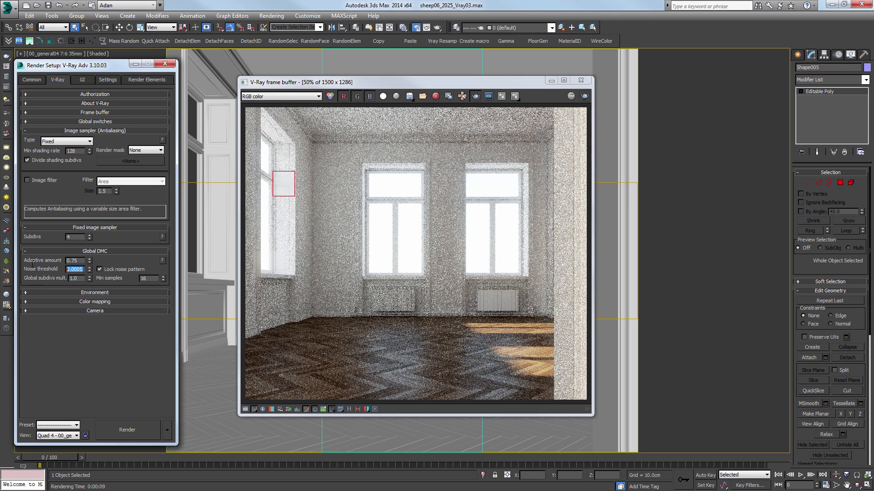
pyautogui.moveTo(265, 115); pyautogui.dragTo(371, 285)
pyautogui.click(82, 79)
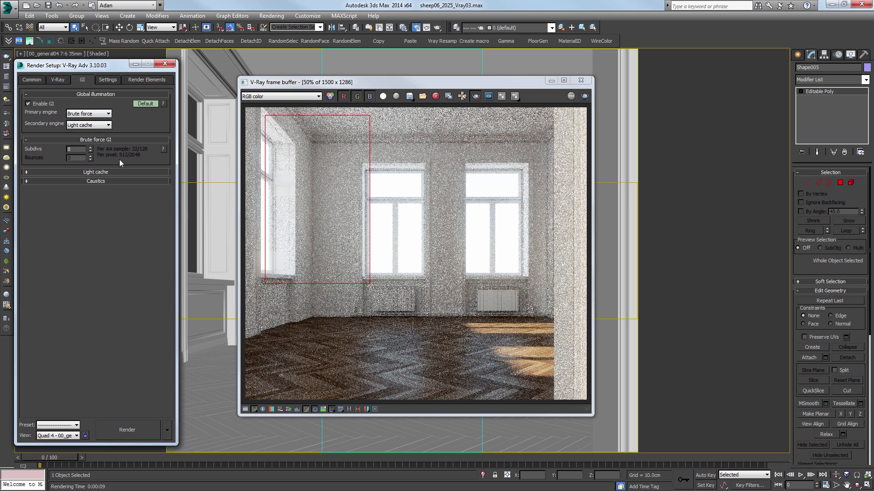
pyautogui.click(51, 81)
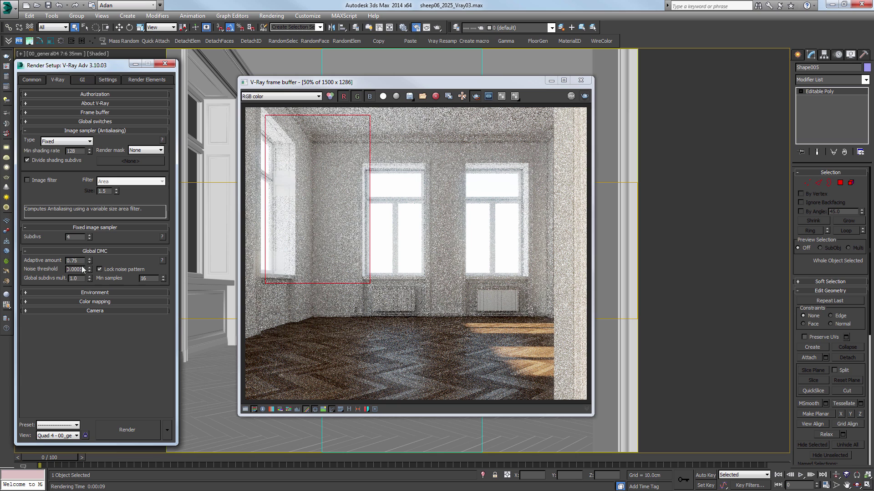
# - Redraw the render region over the wall corner between the leftmost and middle windows and render it
pyautogui.click(309, 137)
pyautogui.moveTo(296, 136); pyautogui.dragTo(361, 273)
pyautogui.click(584, 96)
pyautogui.scroll(2, 316, 168)
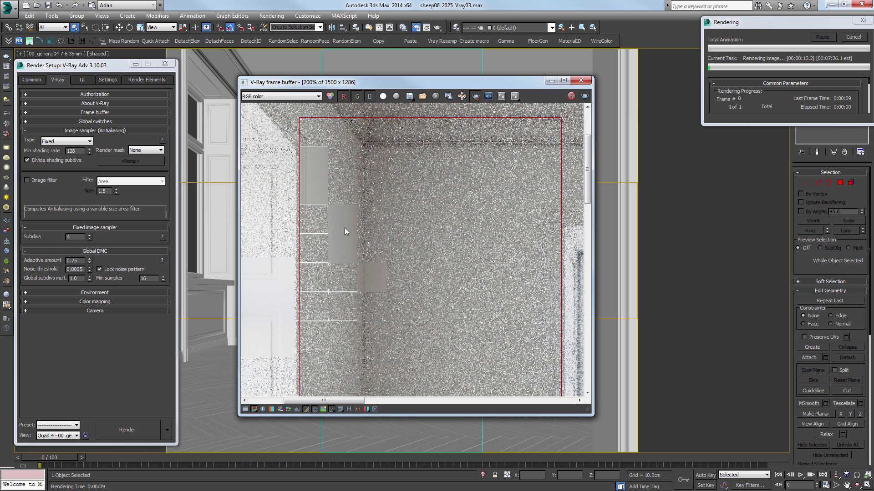
# - Inspect the noise in the wall corner region while it renders, comparing it with the unrendered surroundings
pyautogui.click(53, 268)
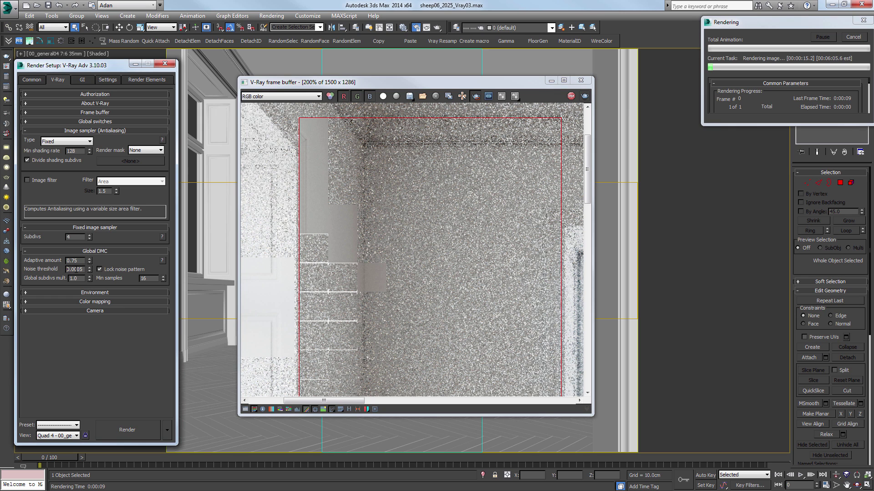
pyautogui.click(393, 294)
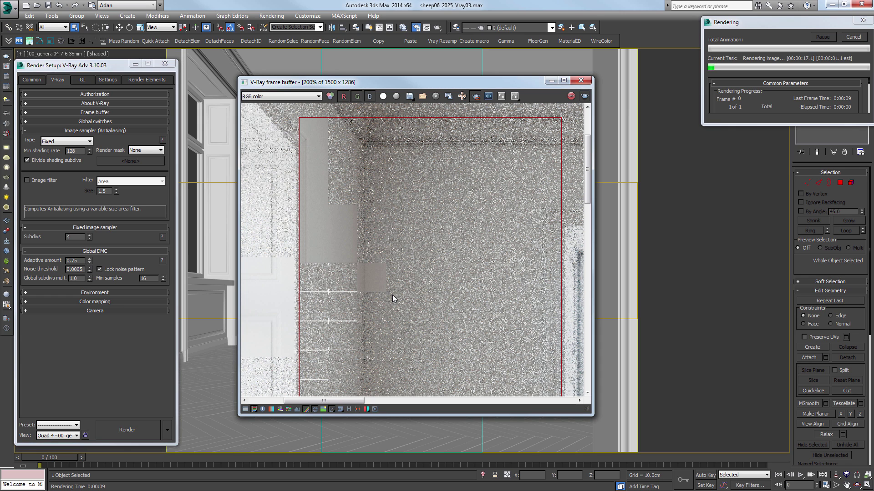
pyautogui.scroll(-1, 392, 294)
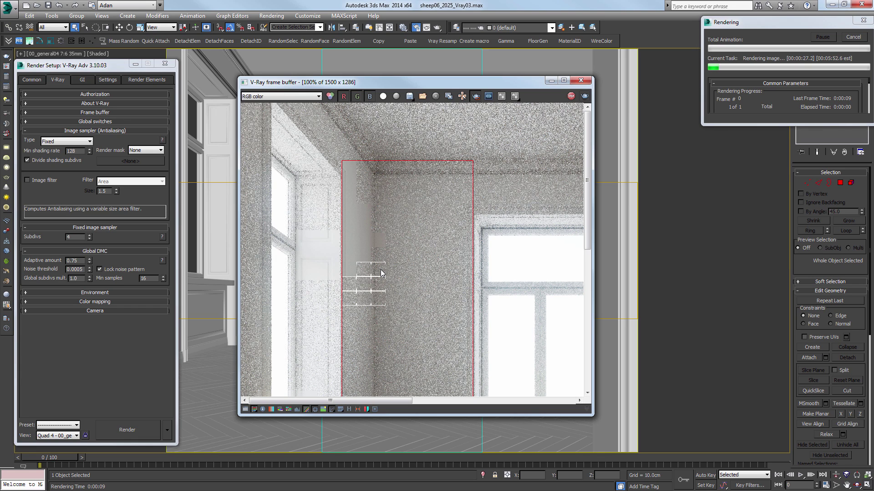
pyautogui.scroll(-2, 381, 274)
pyautogui.scroll(1, 318, 196)
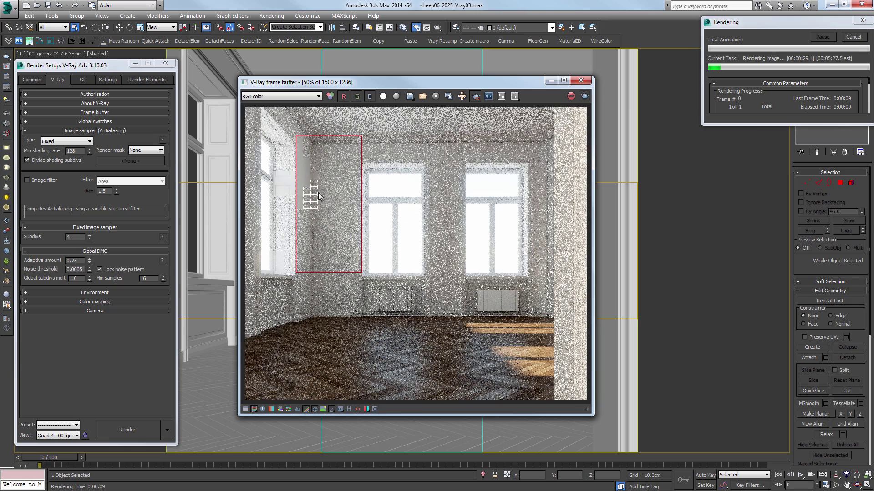
pyautogui.scroll(1, 318, 196)
pyautogui.moveTo(307, 178); pyautogui.dragTo(385, 213, button='middle')
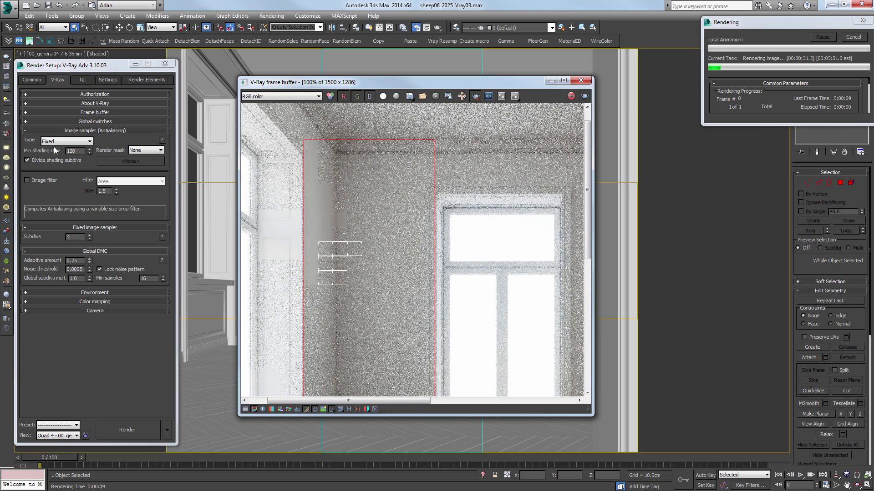
pyautogui.scroll(-1, 349, 250)
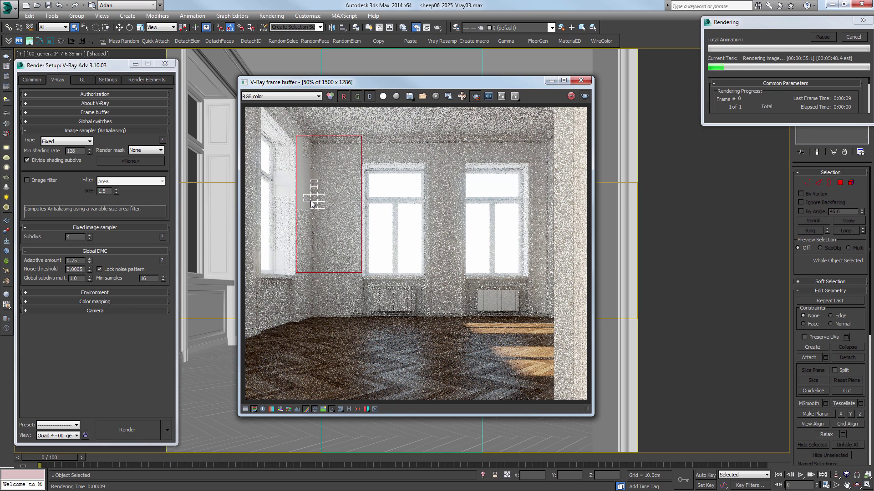
pyautogui.scroll(1, 273, 159)
pyautogui.moveTo(364, 234); pyautogui.dragTo(375, 245, button='middle')
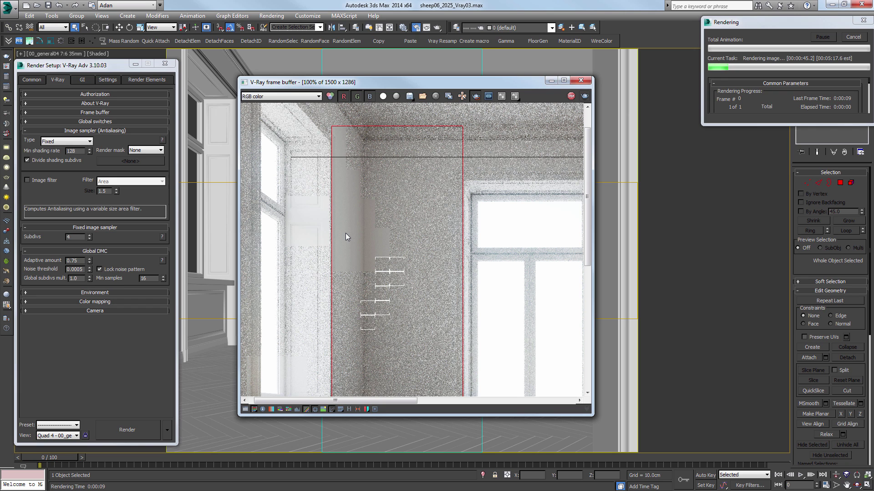
pyautogui.scroll(-1, 399, 271)
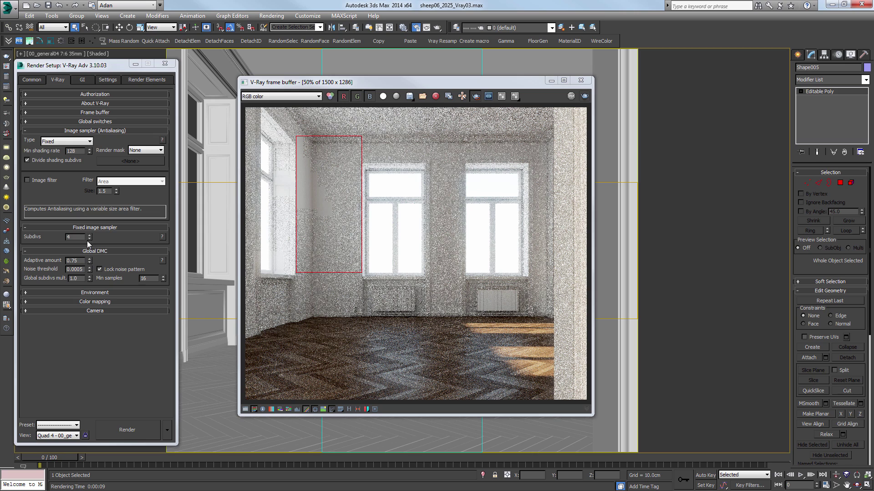
pyautogui.click(68, 237)
pyautogui.write('4')
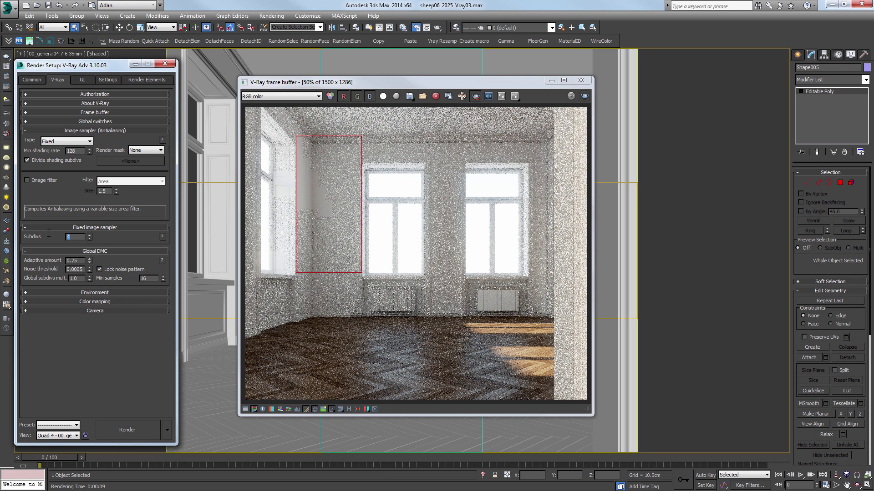
pyautogui.click(83, 237)
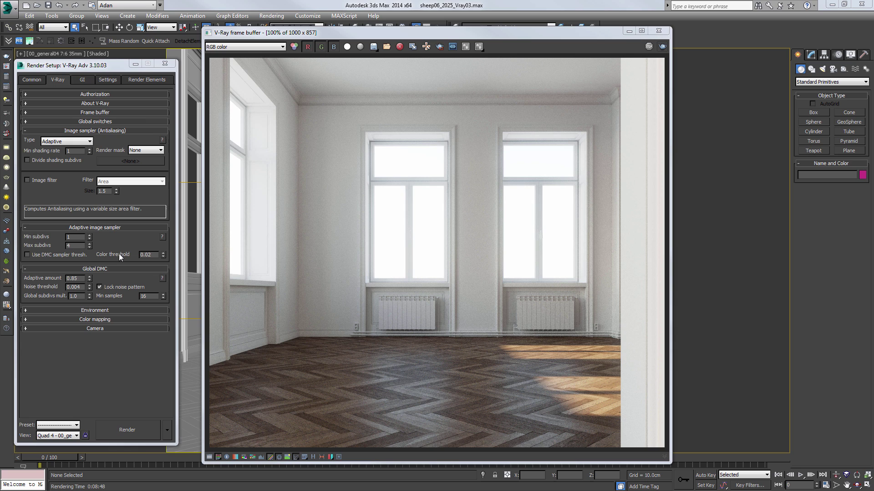
# - Choose Adaptive as the image sampler type and toggle its Use DMC sampler threshold option on and off
pyautogui.click(67, 141)
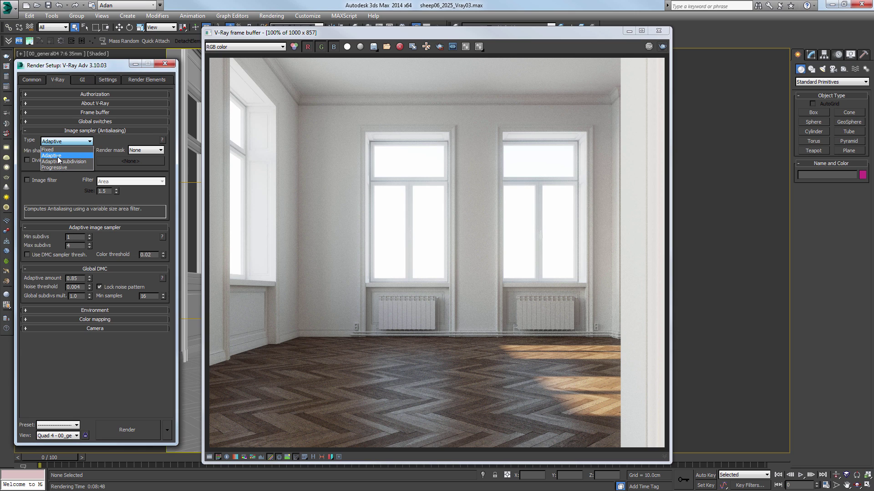
pyautogui.click(59, 153)
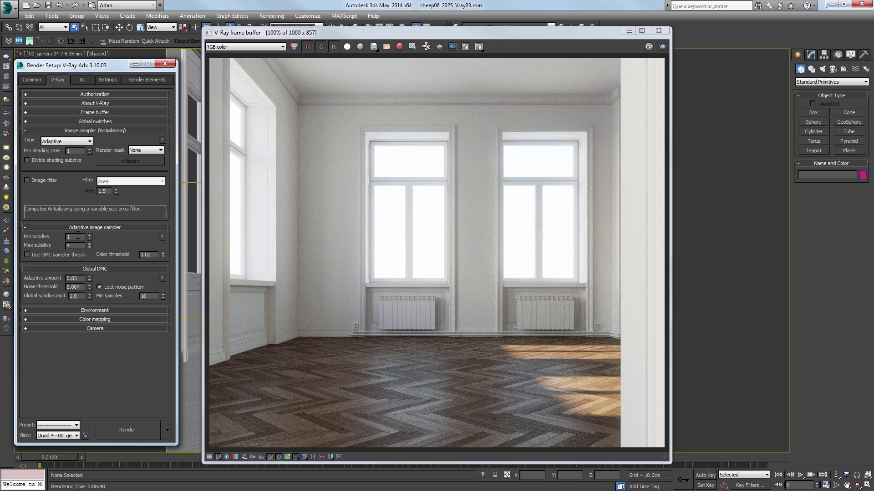
pyautogui.click(29, 254)
pyautogui.click(28, 254)
pyautogui.click(28, 254)
pyautogui.click(28, 254)
# - Check the Brute force GI samples per AA sample and per pixel under the Adaptive sampler
pyautogui.moveTo(89, 280); pyautogui.dragTo(96, 284)
pyautogui.click(82, 80)
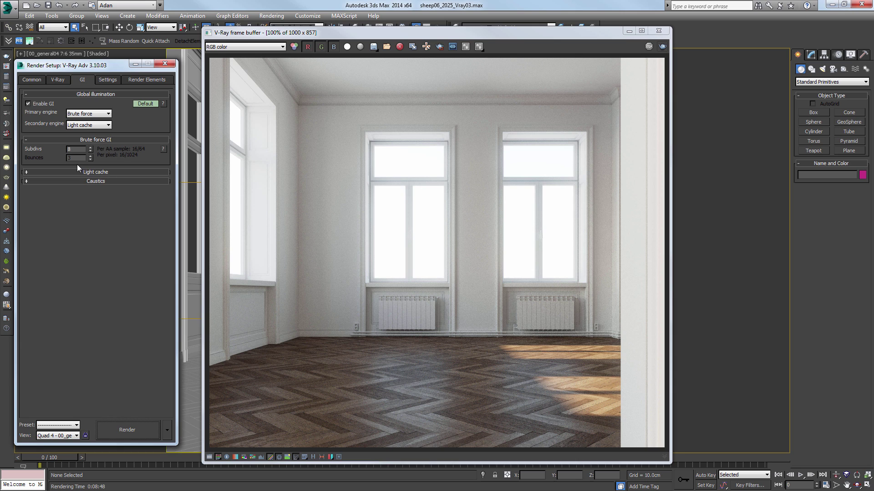
# - Try Brute force GI subdivs of 16 and 32 to compare the sample numbers, and restore the subdivs to 8
pyautogui.click(57, 80)
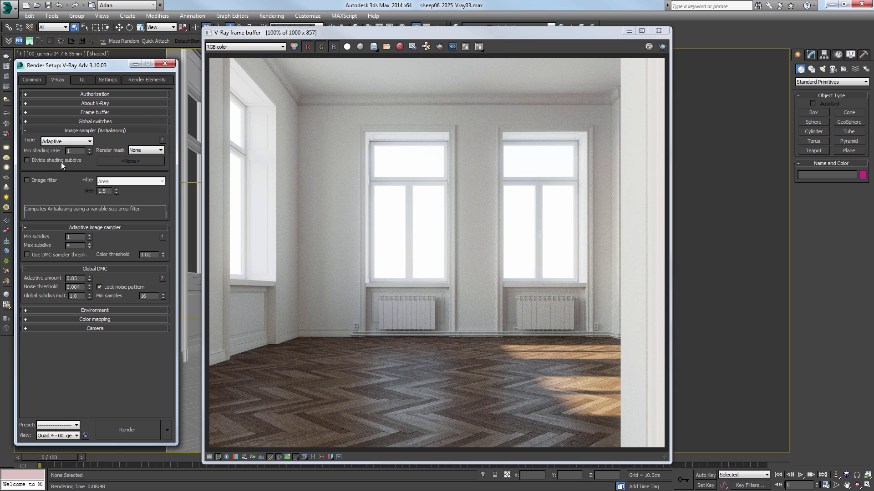
pyautogui.click(83, 79)
pyautogui.click(57, 80)
pyautogui.click(76, 79)
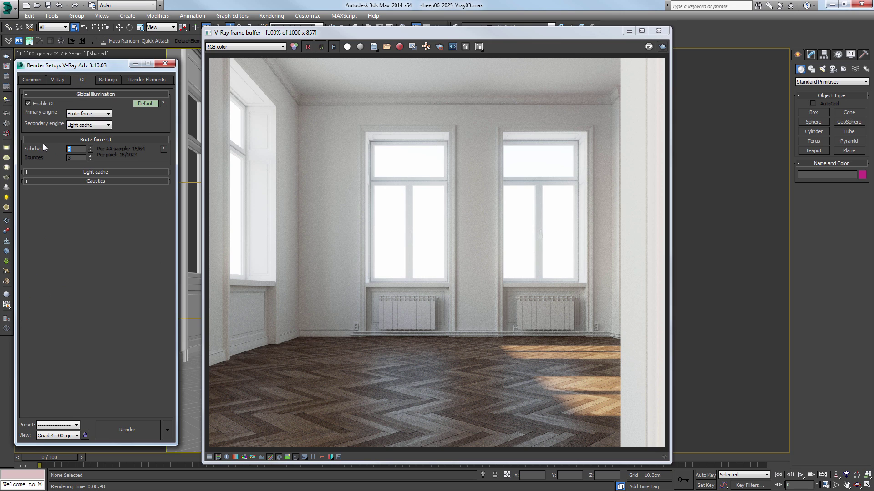
pyautogui.write('16')
pyautogui.press('Return')
pyautogui.write('32')
pyautogui.press('Return')
pyautogui.write('8')
pyautogui.press('Return')
# - Try a min shading rate of 20, reset it to 1, and recheck the Brute force GI samples with 8 subdivs
pyautogui.click(64, 79)
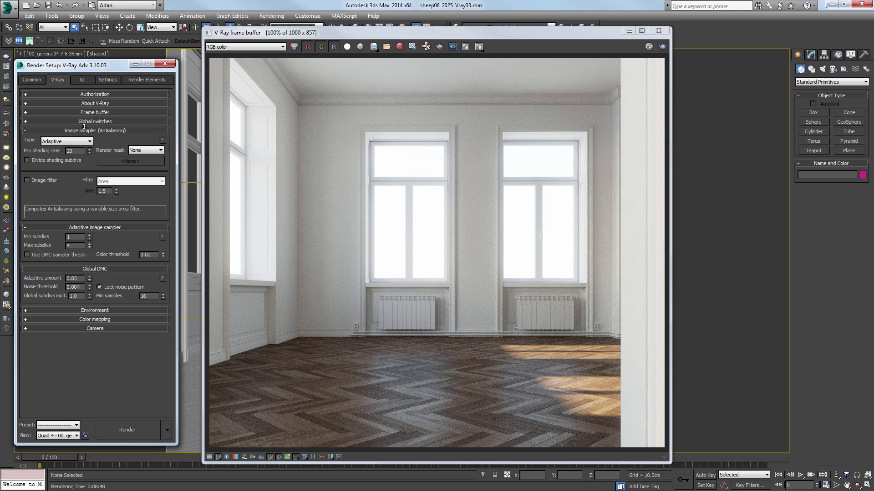
pyautogui.rightClick(89, 152)
pyautogui.click(82, 79)
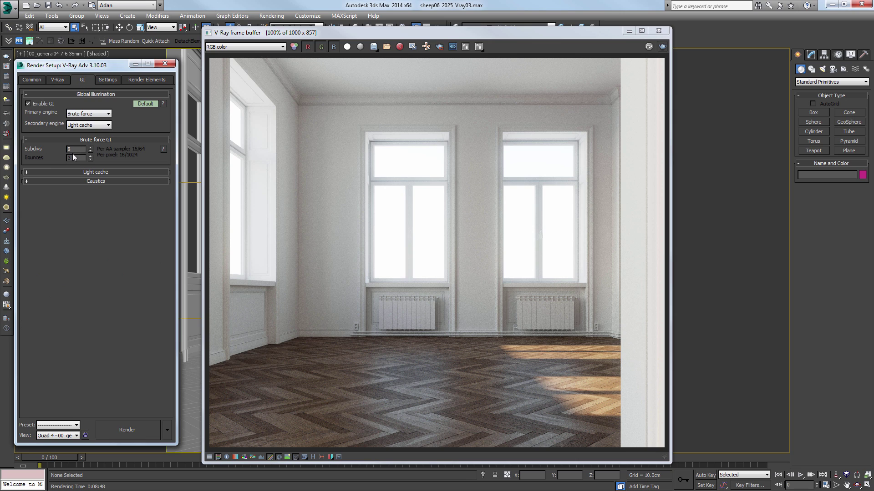
pyautogui.doubleClick(85, 149)
pyautogui.write('8')
pyautogui.click(56, 80)
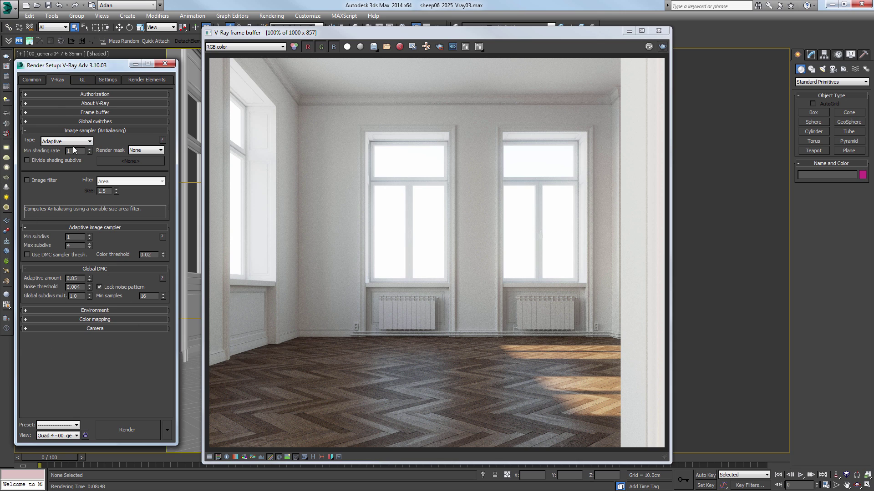
pyautogui.click(82, 80)
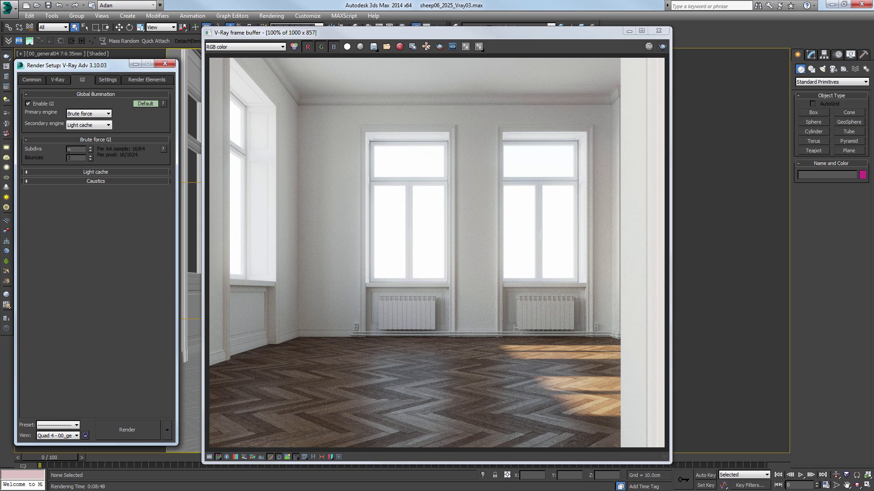
pyautogui.click(57, 82)
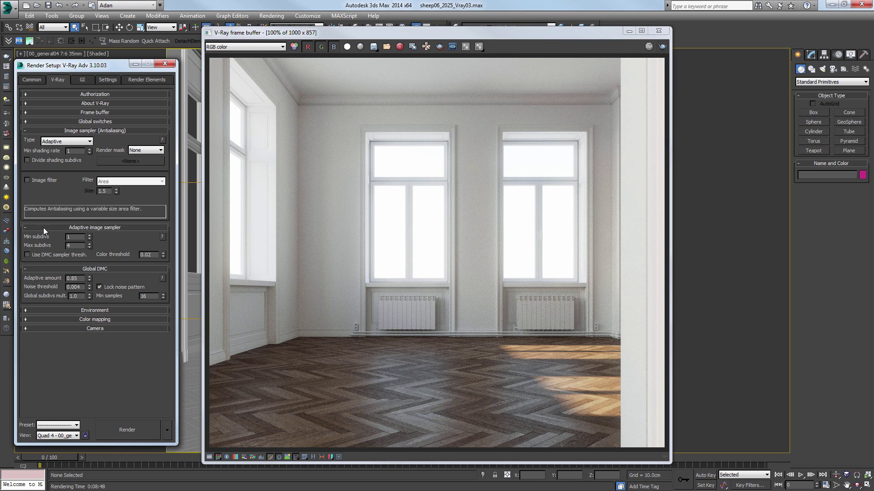
# - Show the VRaySampleRate element of the room render in the frame buffer, after reviewing the Adaptive sampler's max subdivs
pyautogui.doubleClick(68, 246)
pyautogui.click(386, 265)
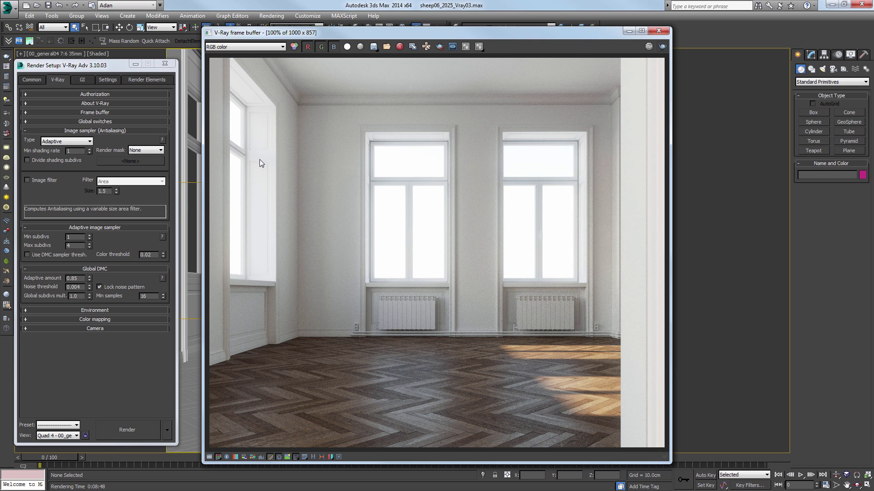
pyautogui.scroll(3, 326, 136)
pyautogui.scroll(-3, 416, 217)
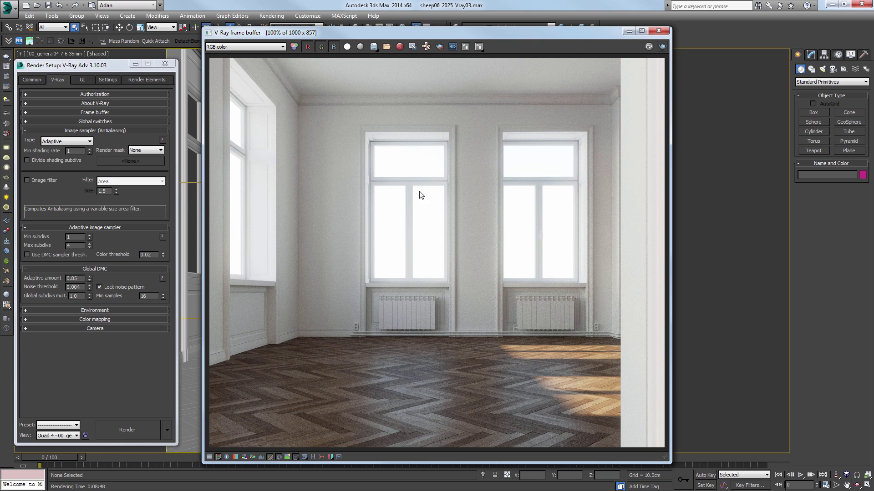
pyautogui.click(245, 48)
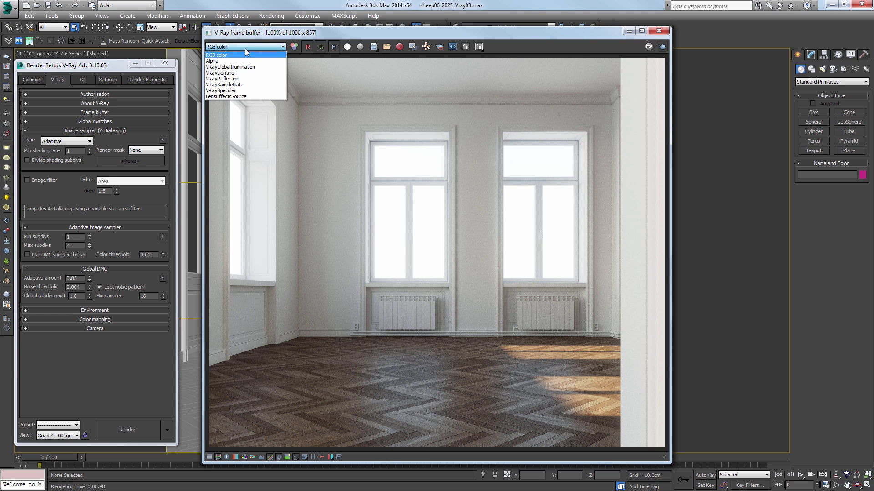
pyautogui.click(230, 85)
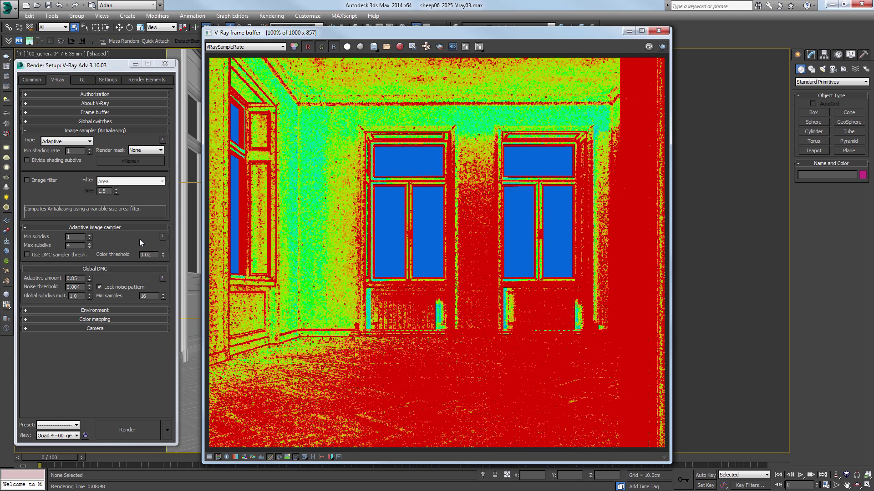
# - Show the VRayGlobalIllumination element and examine its noise around the radiator and the ceiling corner
pyautogui.click(81, 80)
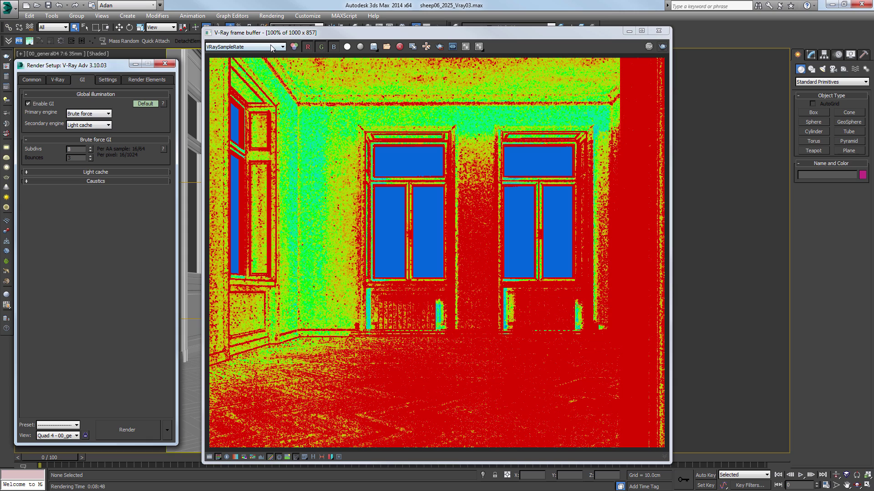
pyautogui.click(236, 47)
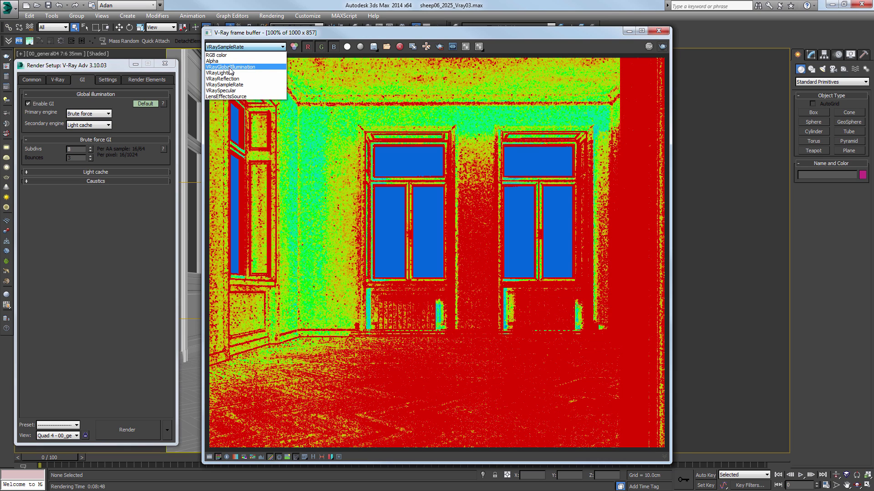
pyautogui.click(241, 67)
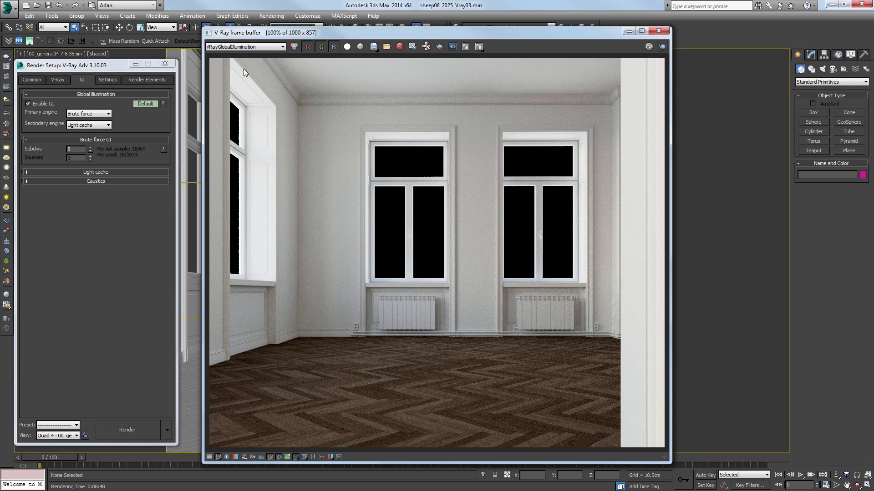
pyautogui.scroll(1, 570, 254)
pyautogui.moveTo(318, 123); pyautogui.dragTo(592, 319, button='middle')
pyautogui.moveTo(303, 144); pyautogui.dragTo(400, 190, button='middle')
pyautogui.scroll(-1, 476, 236)
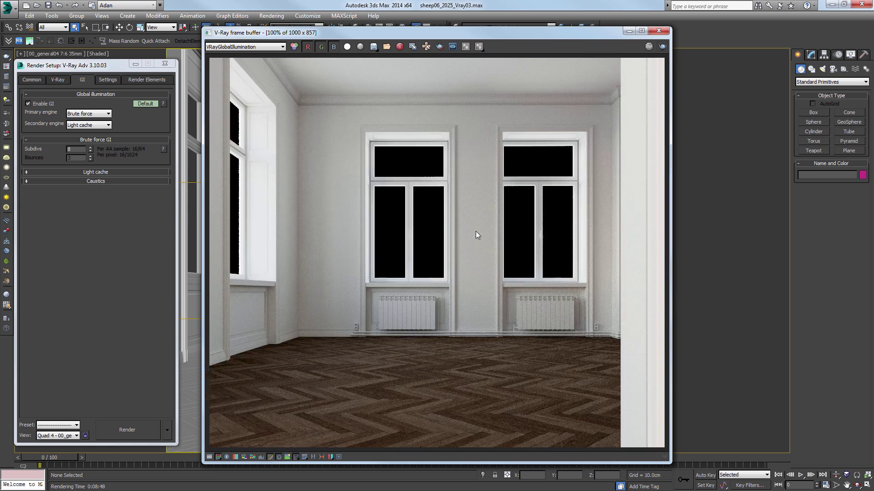
pyautogui.scroll(1, 534, 283)
pyautogui.moveTo(534, 283); pyautogui.dragTo(429, 105, button='middle')
pyautogui.scroll(1, 466, 238)
pyautogui.moveTo(337, 154); pyautogui.dragTo(637, 248, button='middle')
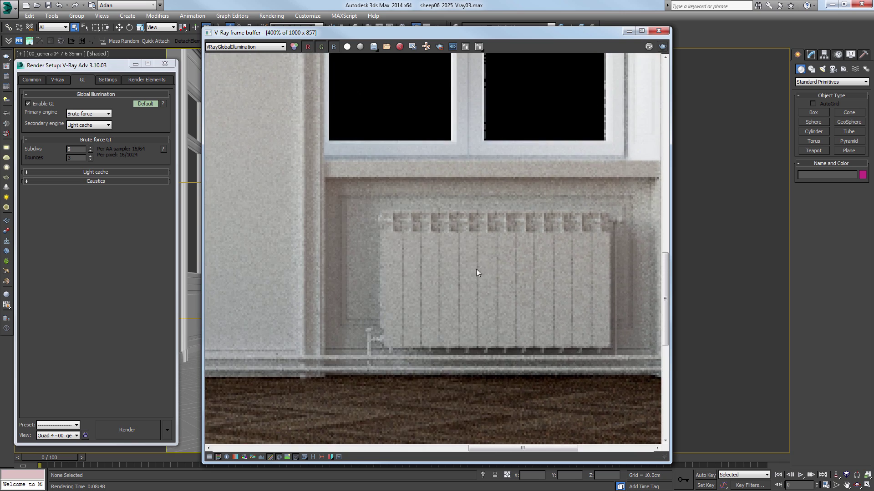
pyautogui.moveTo(255, 114); pyautogui.dragTo(591, 132, button='middle')
pyautogui.scroll(-2, 591, 133)
pyautogui.scroll(2, 331, 159)
pyautogui.moveTo(331, 158); pyautogui.dragTo(487, 304, button='middle')
pyautogui.moveTo(423, 148); pyautogui.dragTo(481, 318, button='middle')
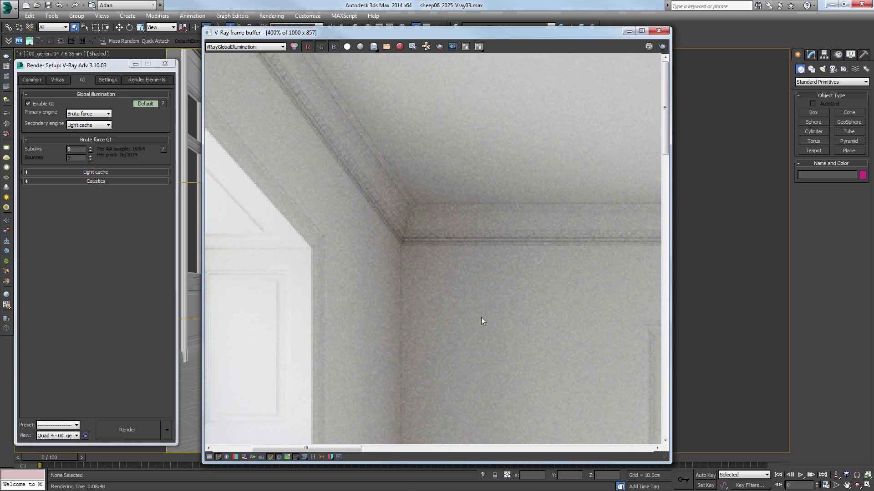
# - Draw a render region over the wall corner beside the upper part of the rightmost window
pyautogui.scroll(-3, 479, 195)
pyautogui.scroll(2, 485, 285)
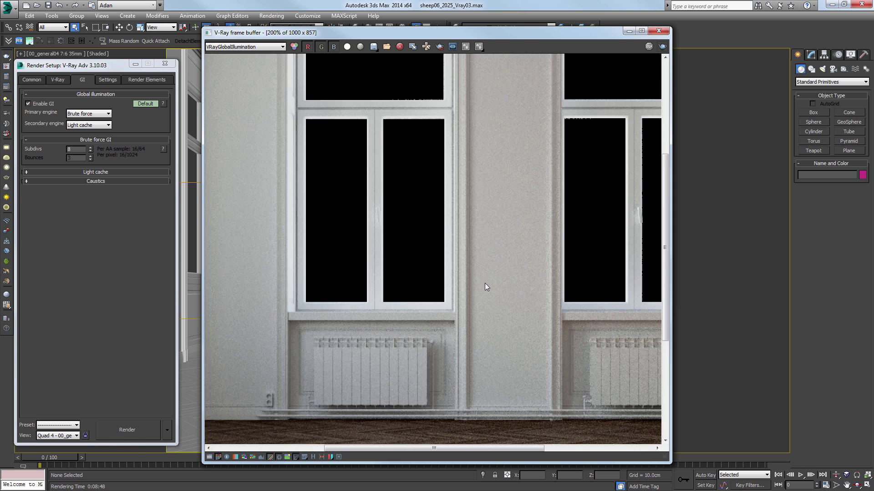
pyautogui.moveTo(485, 284); pyautogui.dragTo(381, 306, button='middle')
pyautogui.moveTo(511, 162); pyautogui.dragTo(532, 328, button='middle')
pyautogui.scroll(1, 548, 223)
pyautogui.moveTo(548, 223); pyautogui.dragTo(513, 93, button='middle')
pyautogui.moveTo(564, 166); pyautogui.dragTo(425, 271, button='middle')
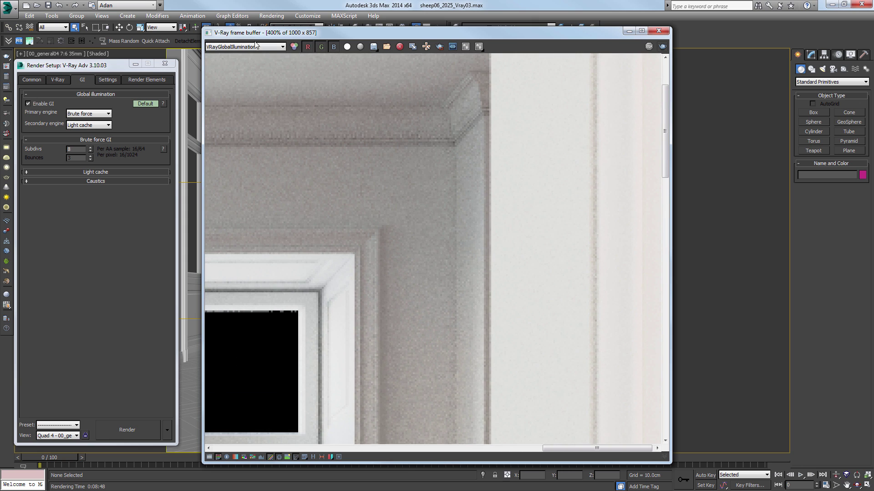
pyautogui.moveTo(358, 156); pyautogui.dragTo(479, 300)
# - Set the Brute force GI subdivs to 16 and render the wall corner region
pyautogui.doubleClick(84, 149)
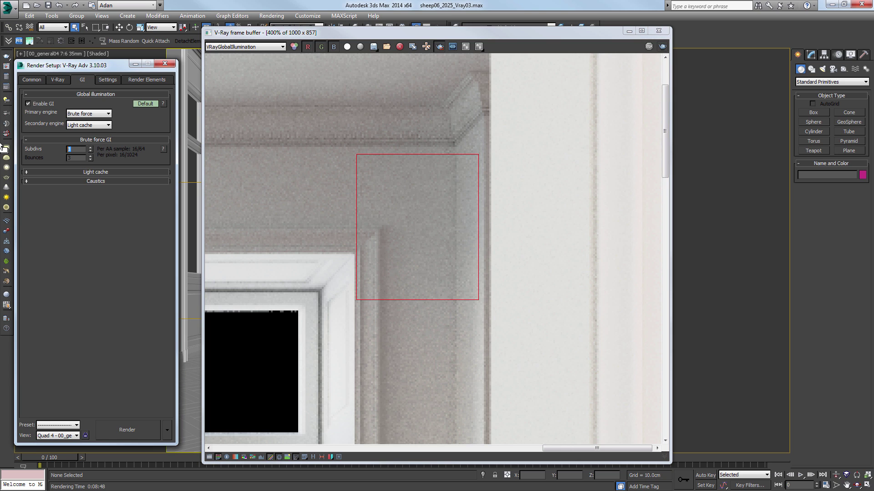
pyautogui.write('16')
pyautogui.press('Return')
pyautogui.click(136, 431)
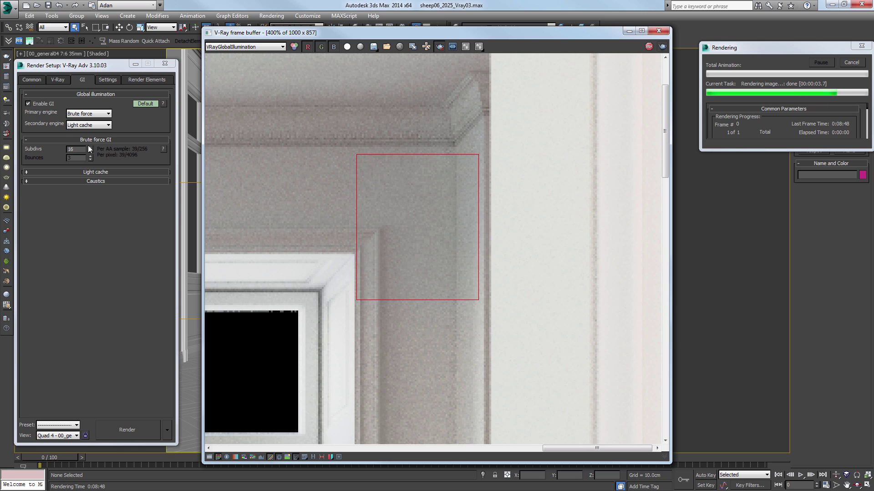
# - Compare the Adaptive sampler subdivs and Global DMC noise threshold with the Brute force GI samples per AA sample and per pixel
pyautogui.click(57, 80)
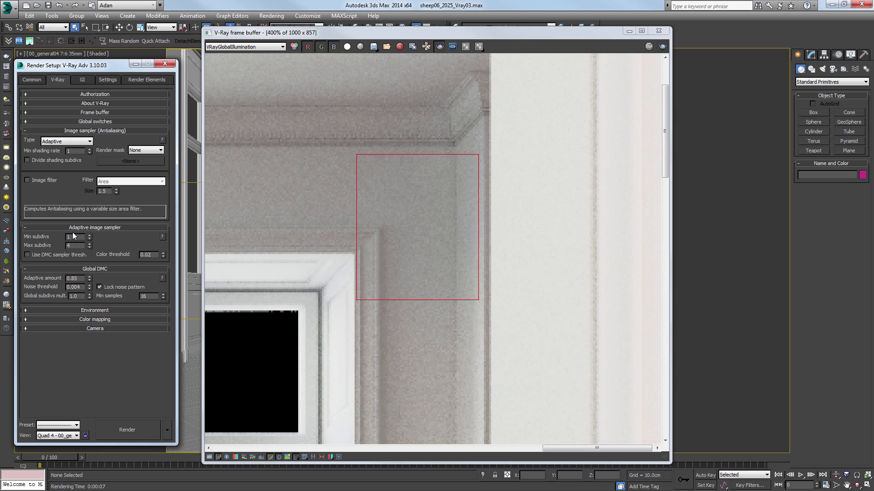
pyautogui.click(86, 79)
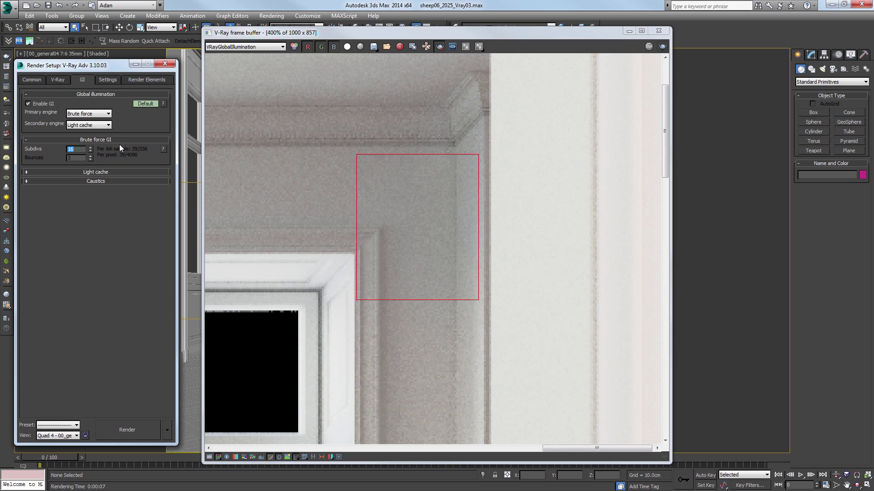
pyautogui.click(55, 79)
pyautogui.doubleClick(73, 287)
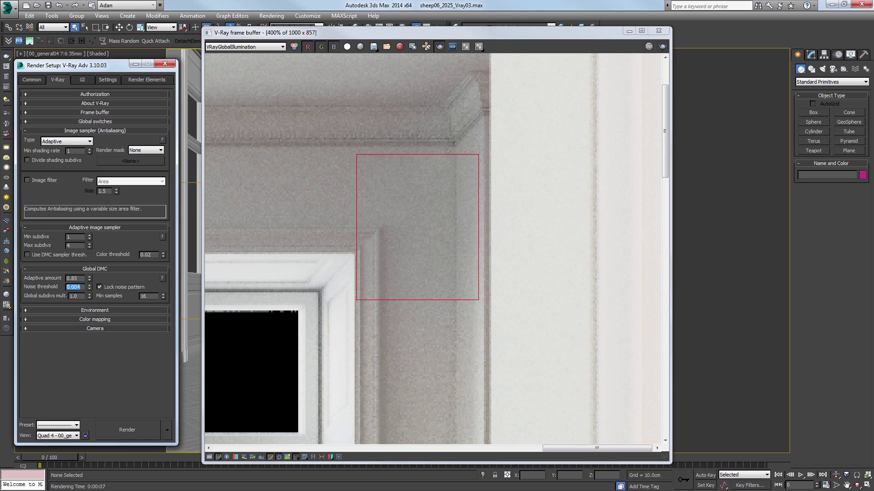
pyautogui.click(82, 80)
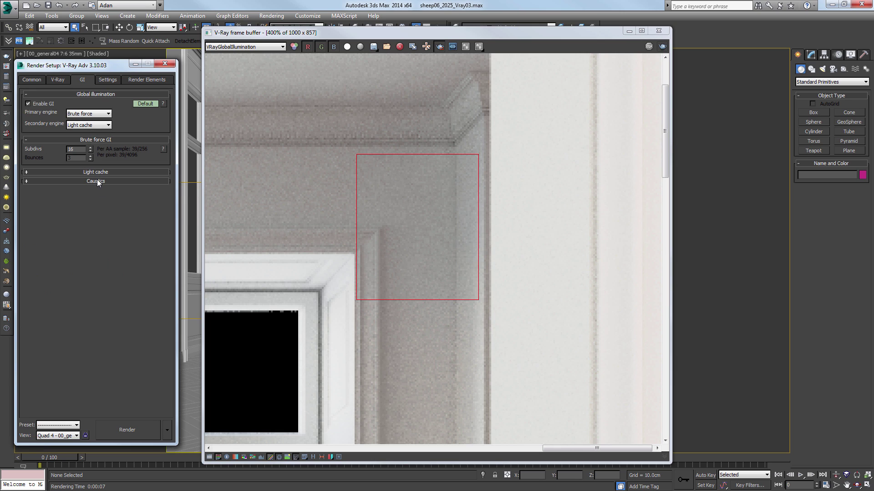
# - Set the Brute force GI subdivs to 32 and render the wall corner region again
pyautogui.doubleClick(75, 149)
pyautogui.write('32')
pyautogui.press('Return')
pyautogui.click(139, 436)
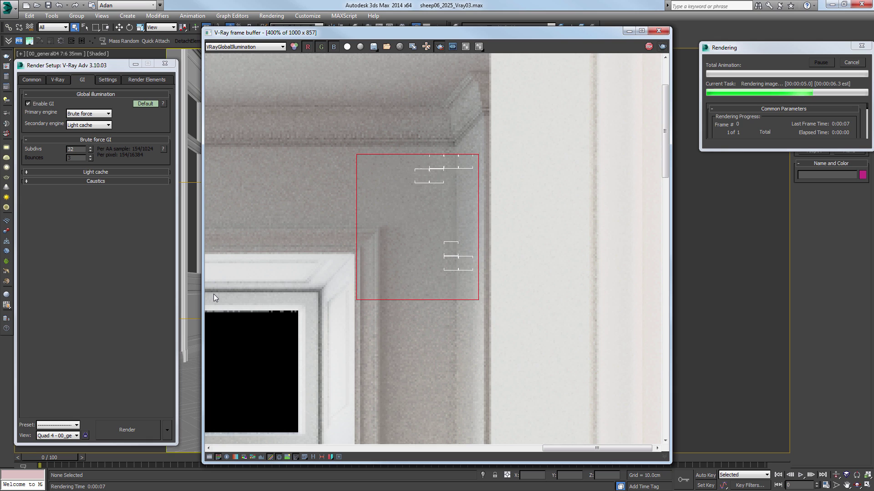
# - Examine the wall corner region in the VRaySampleRate element, keep the GI subdivs at 32, and return to RGB color
pyautogui.click(244, 47)
pyautogui.click(242, 83)
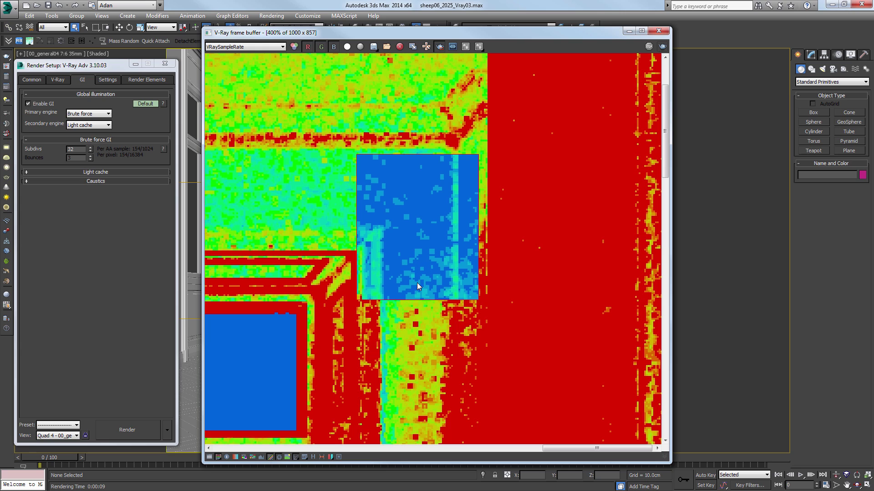
pyautogui.moveTo(80, 150); pyautogui.dragTo(43, 148)
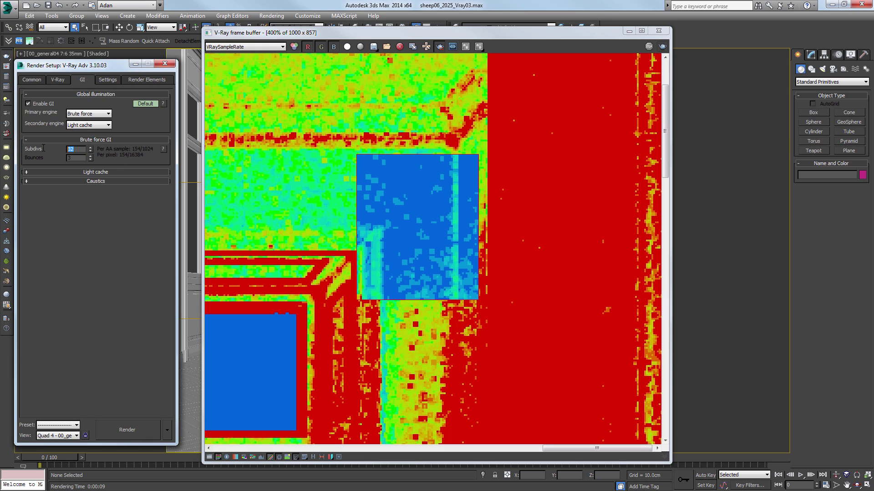
pyautogui.write('32')
pyautogui.press('Return')
pyautogui.click(254, 47)
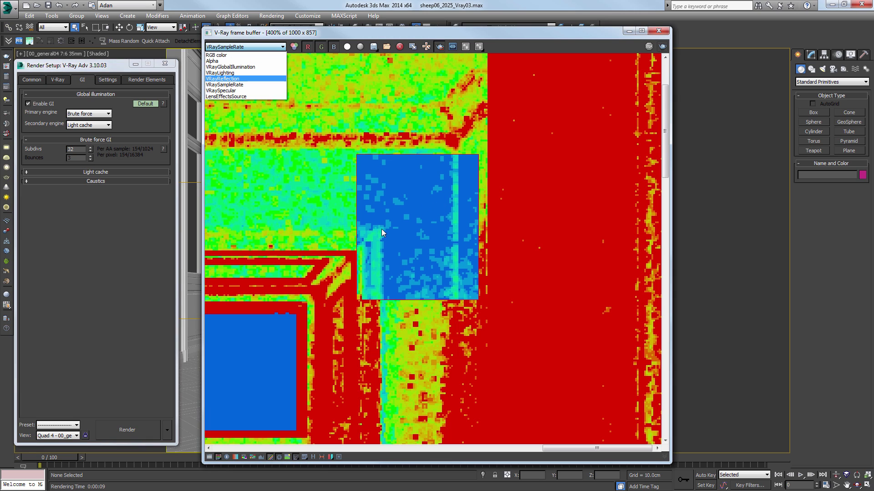
pyautogui.click(223, 55)
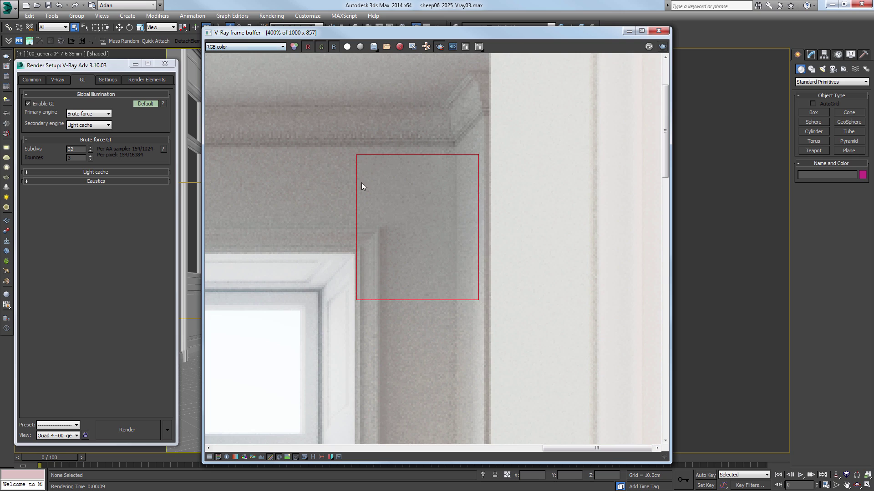
# - Lower the Global DMC adaptive amount, check the Brute force GI samples, and render the wall corner region
pyautogui.click(58, 80)
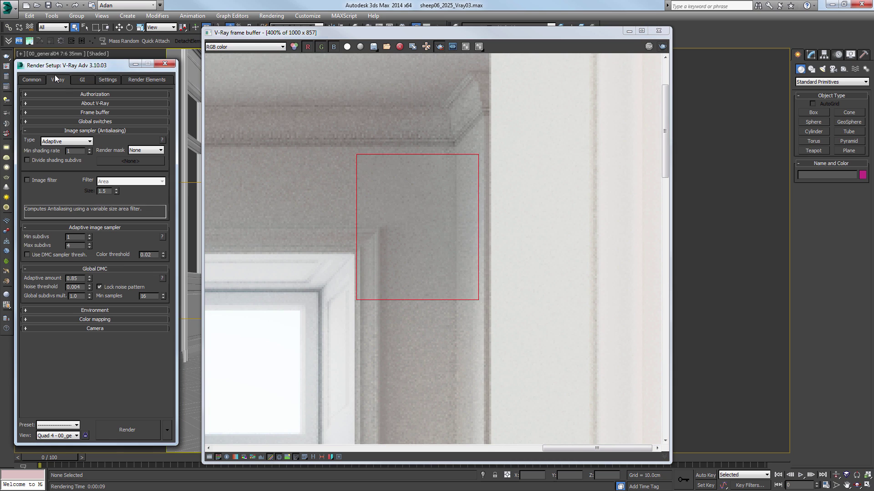
pyautogui.doubleClick(72, 279)
pyautogui.click(83, 79)
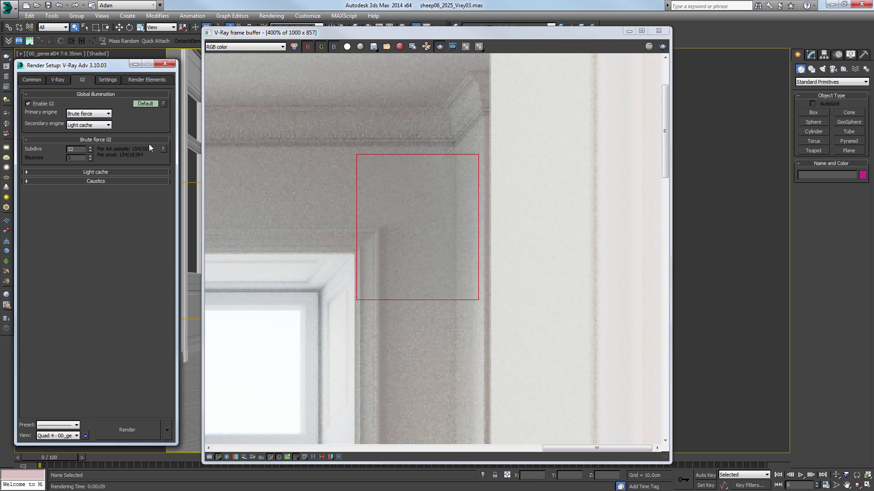
pyautogui.click(58, 80)
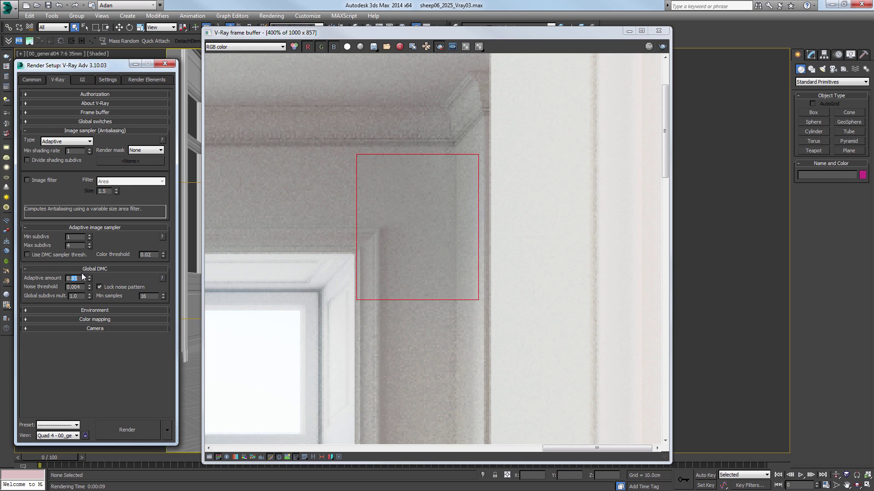
pyautogui.click(83, 80)
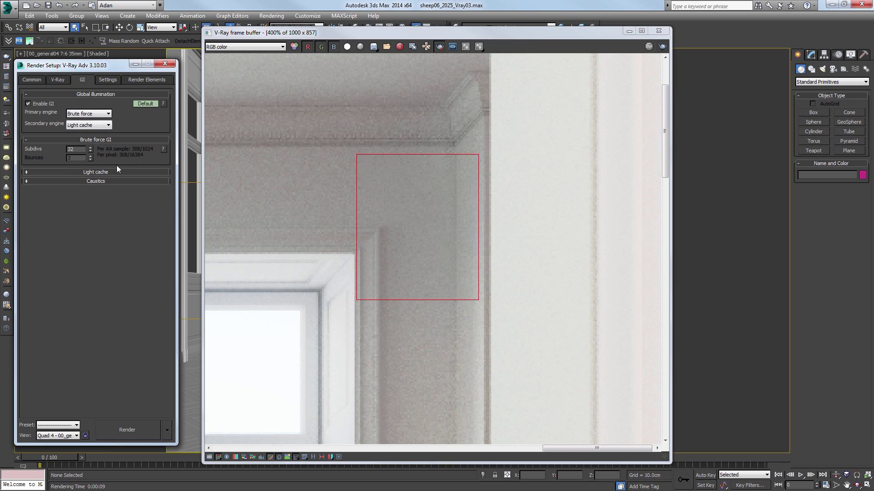
pyautogui.click(133, 425)
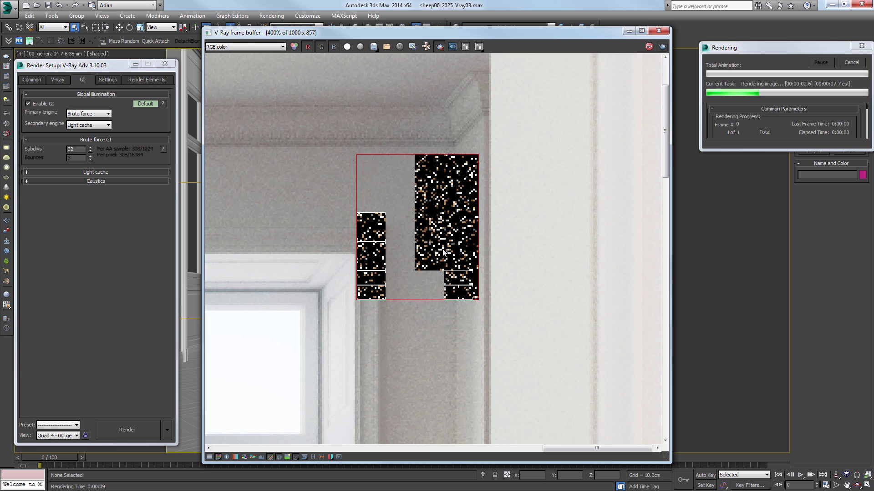
# - Examine the rendered wall corner region in the VRaySampleRate element
pyautogui.click(281, 47)
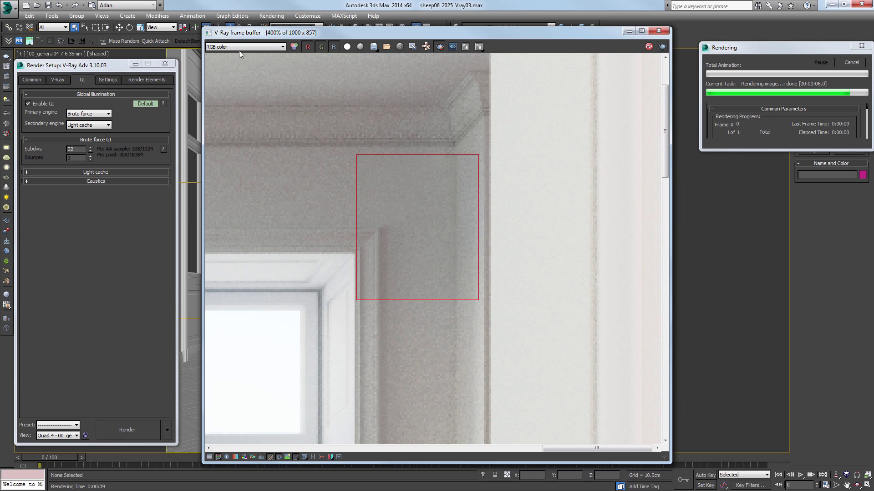
pyautogui.click(238, 46)
pyautogui.click(236, 90)
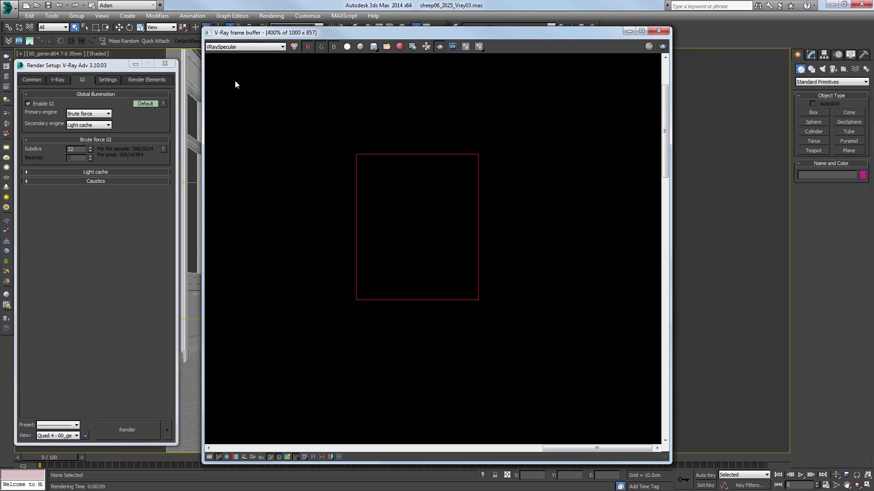
pyautogui.click(239, 47)
pyautogui.click(225, 85)
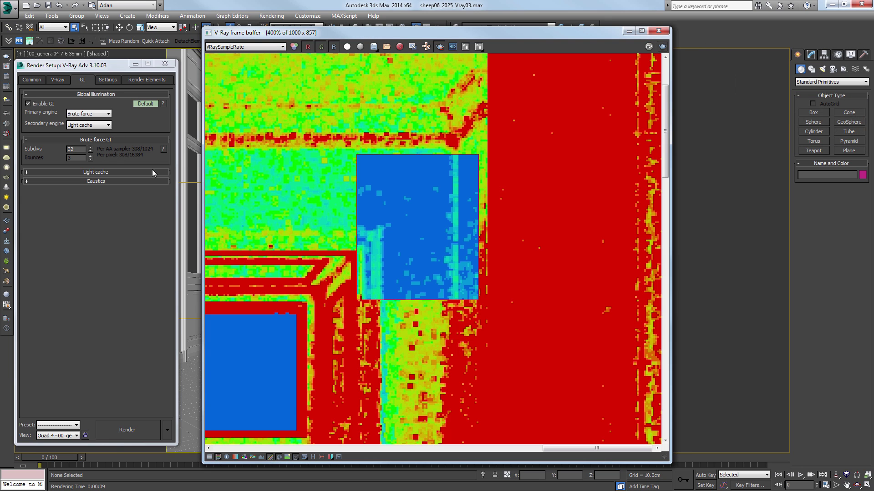
# - Set the Brute force GI subdivs to 48 and render the wall corner region again
pyautogui.click(90, 151)
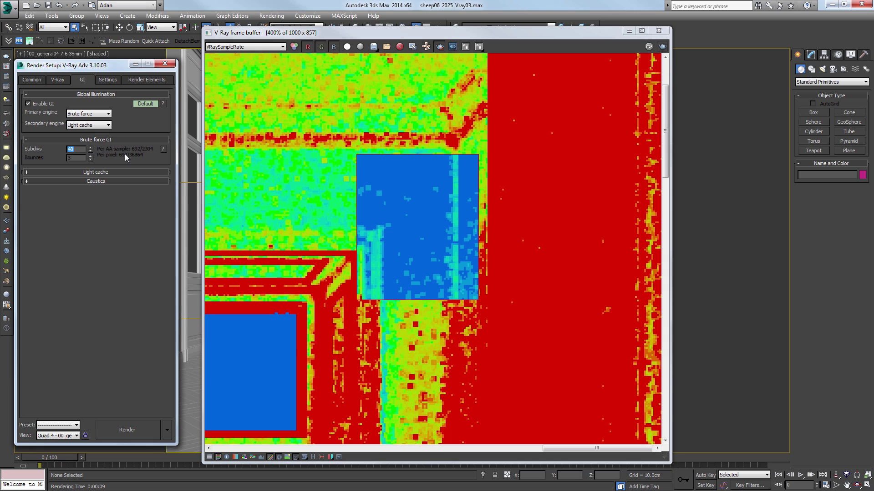
pyautogui.click(662, 46)
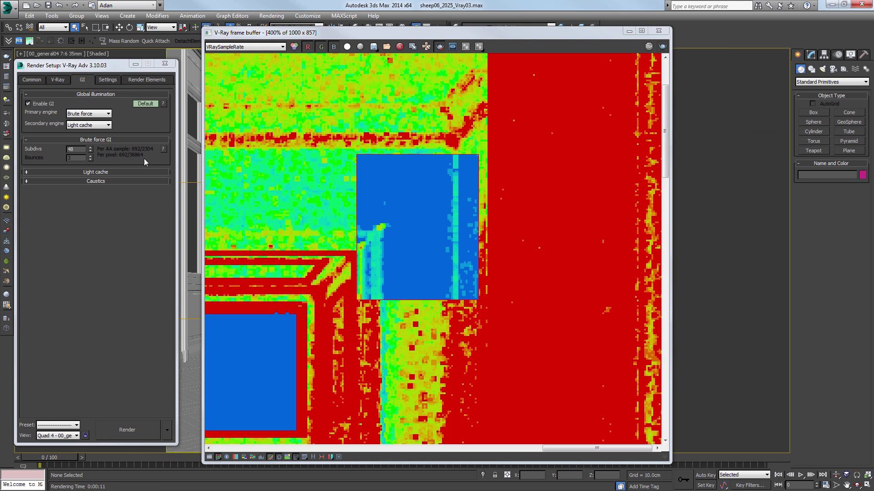
# - Vary the Adaptive image sampler's color threshold, leaving it at 0.02, and recheck the Brute force GI samples against the whole sample rate image
pyautogui.click(57, 80)
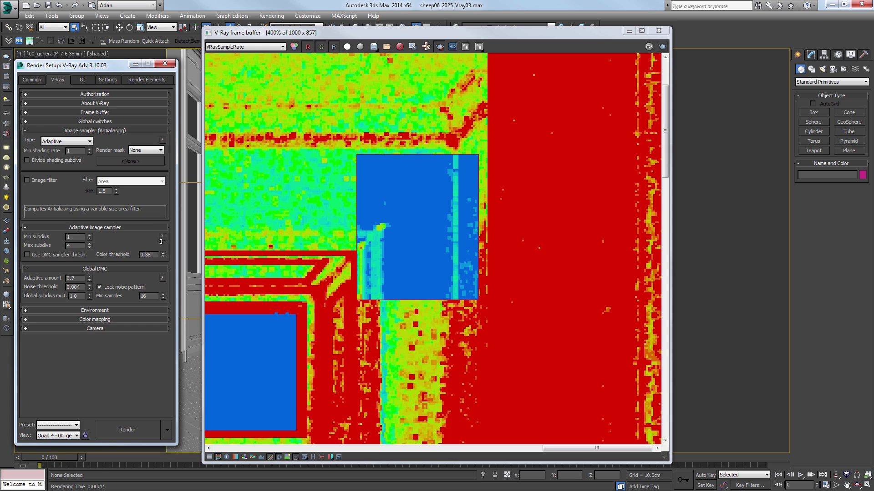
pyautogui.moveTo(161, 242); pyautogui.dragTo(163, 257)
pyautogui.click(81, 80)
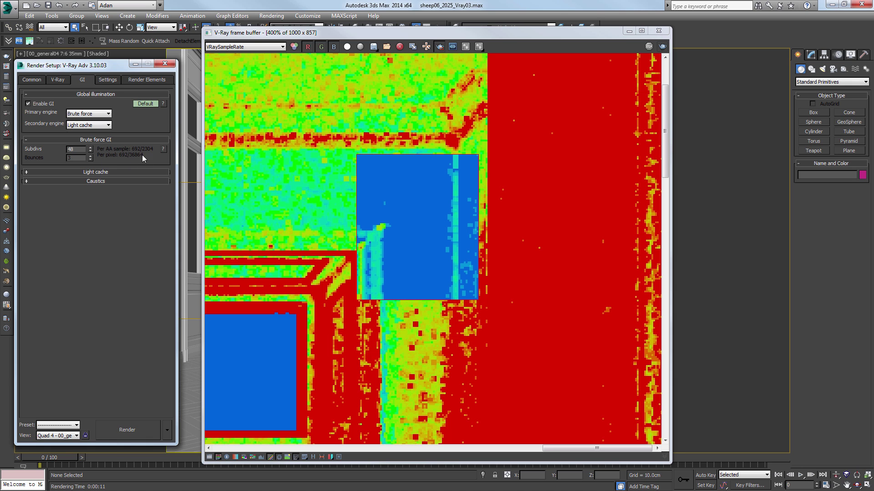
pyautogui.doubleClick(419, 240)
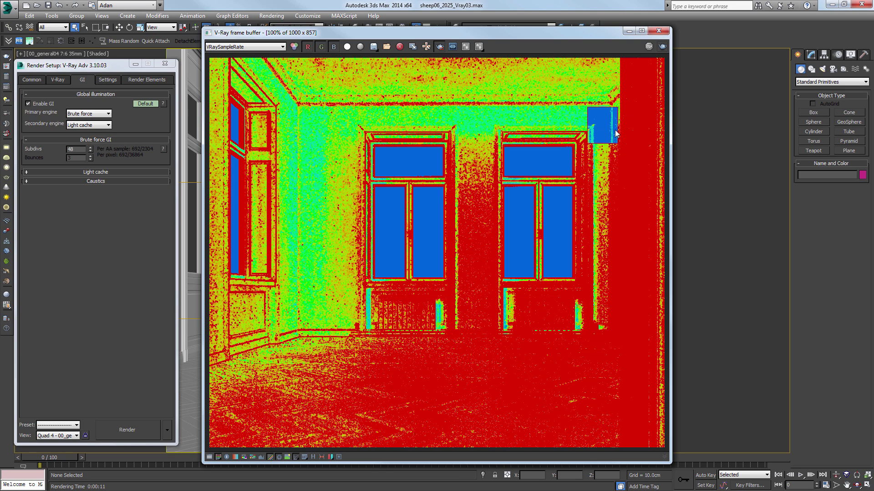
# - Keep the Brute force GI subdivs at 48, mark a tall region on the bright wall beside the room, and render it
pyautogui.doubleClick(77, 149)
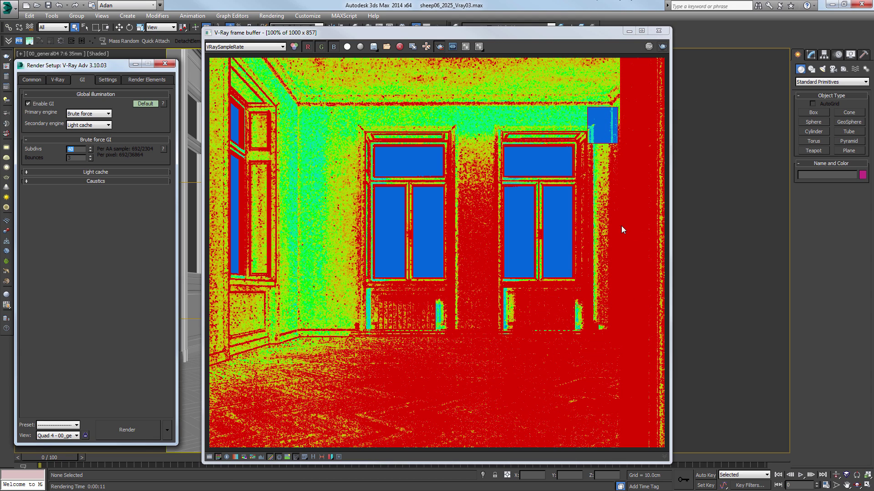
pyautogui.moveTo(627, 164)
pyautogui.mouseDown()
pyautogui.moveTo(730, 320)
pyautogui.moveTo(732, 300)
pyautogui.mouseUp()
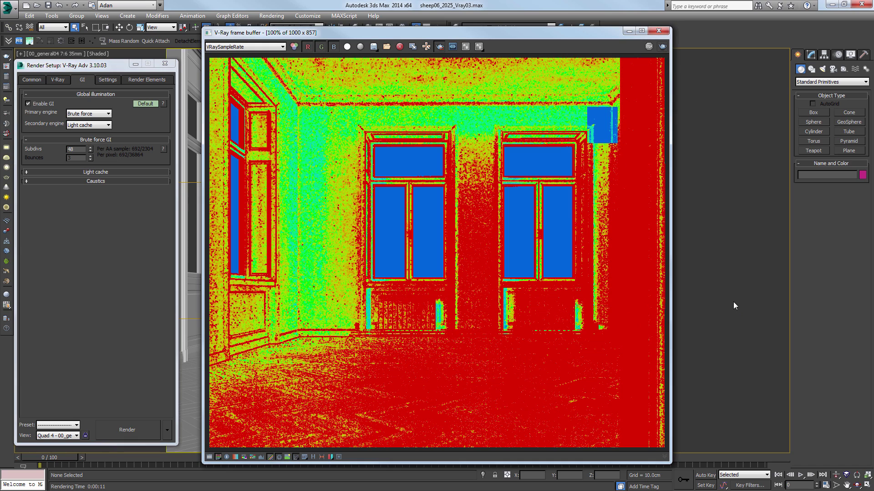
pyautogui.click(662, 45)
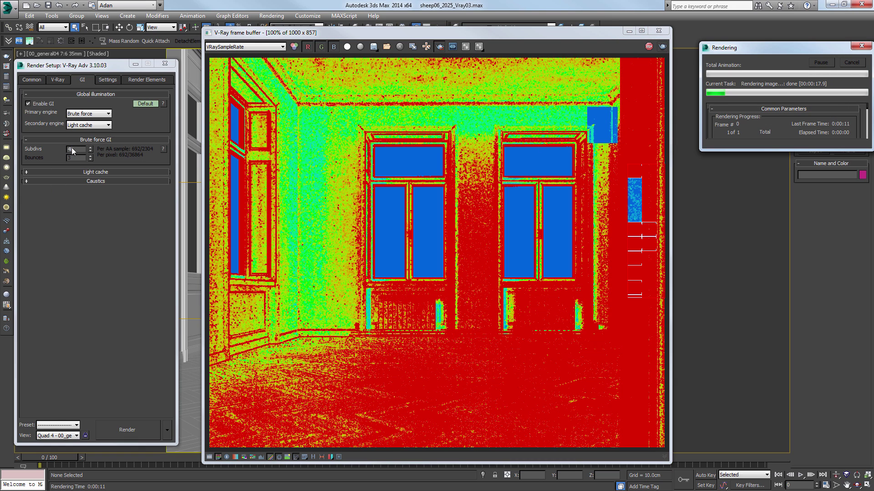
# - Try a Global DMC noise threshold of 0.003 on the bright wall region, then stop the render
pyautogui.click(57, 79)
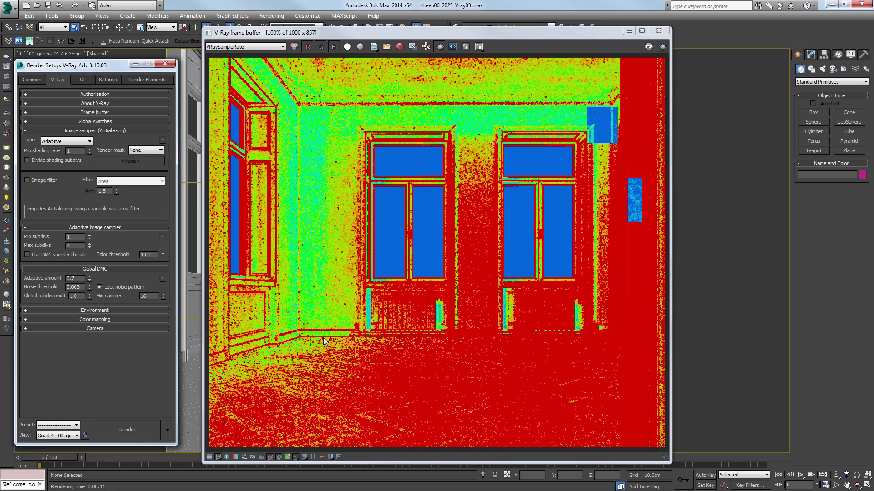
pyautogui.press('Return')
pyautogui.click(127, 431)
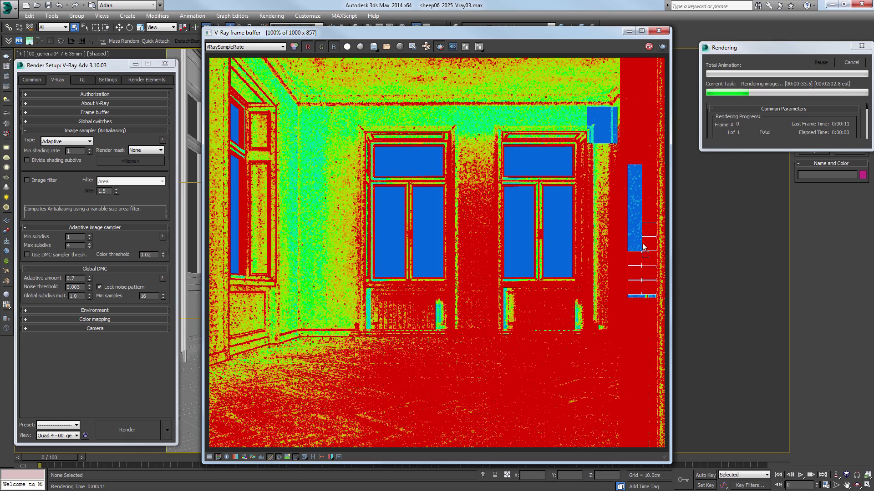
pyautogui.click(850, 63)
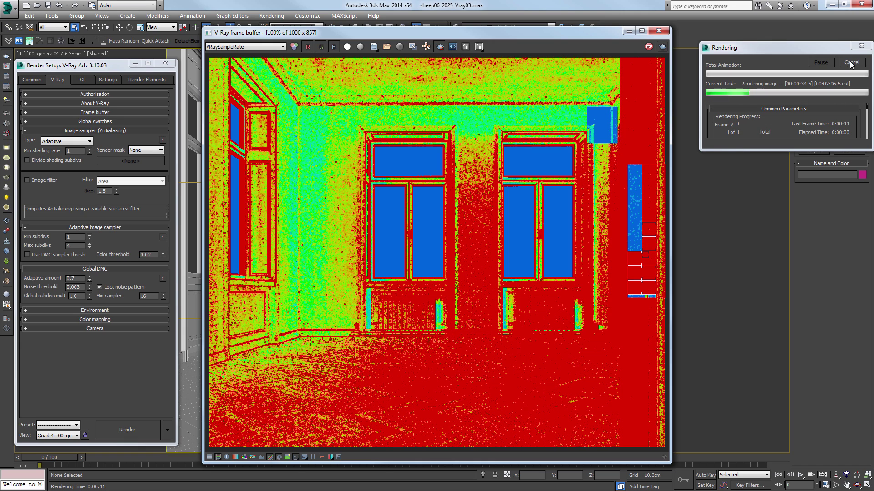
# - Set the Global DMC noise threshold to 0.004 and render a region on the wall between the two windows
pyautogui.doubleClick(82, 288)
pyautogui.write('0.004')
pyautogui.press('Return')
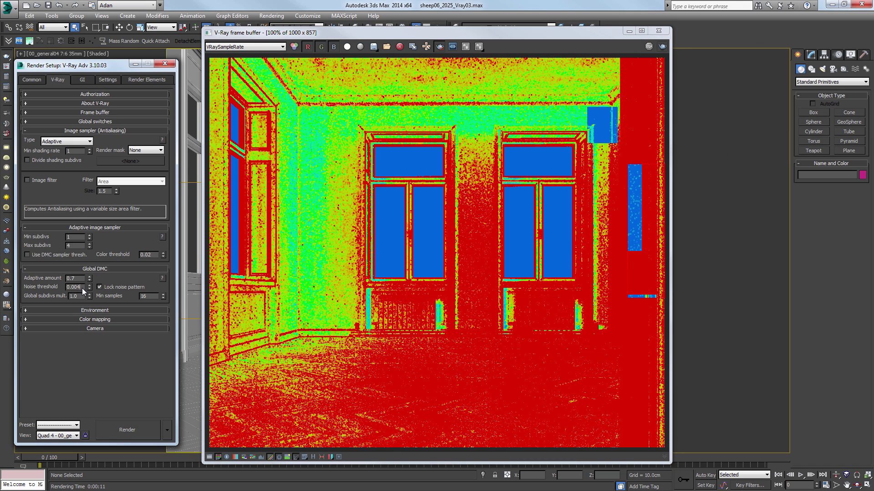
pyautogui.click(601, 234)
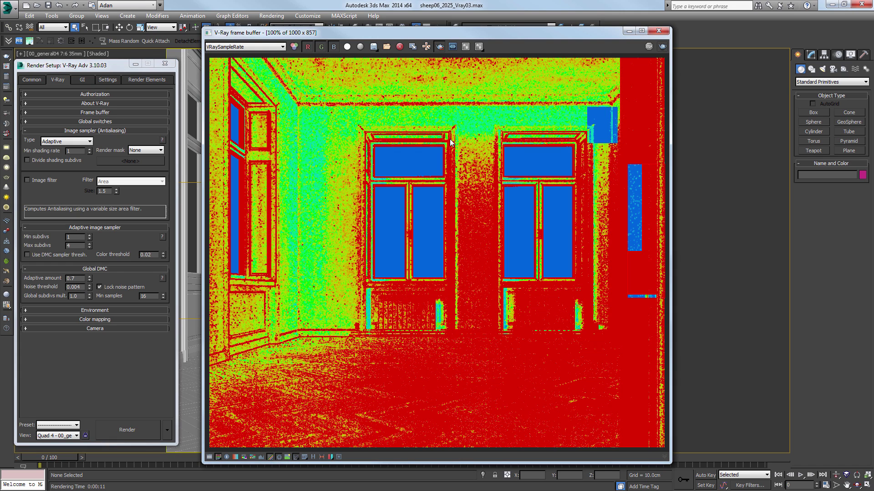
pyautogui.moveTo(502, 204); pyautogui.dragTo(516, 207)
pyautogui.moveTo(445, 213); pyautogui.dragTo(506, 267)
pyautogui.click(662, 47)
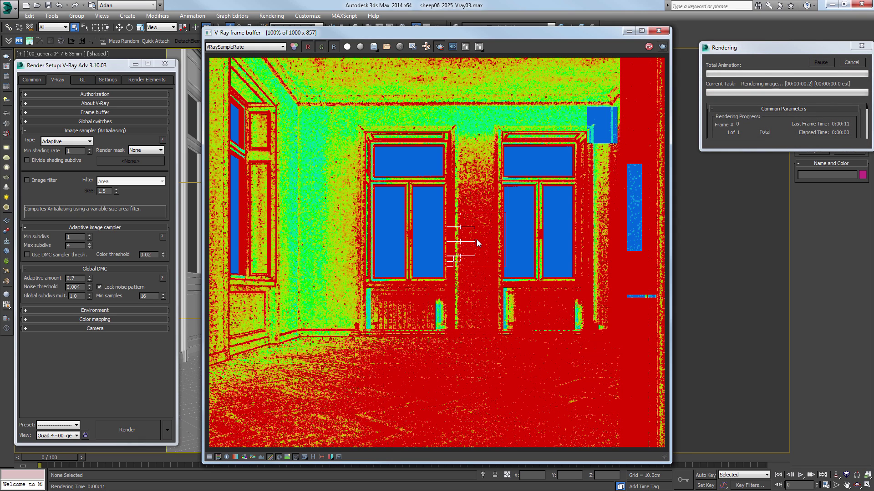
# - Inspect the region between the windows in the VRayLighting and VRayGlobalIllumination elements, and review the Brute force GI settings
pyautogui.scroll(2, 475, 241)
pyautogui.moveTo(486, 214); pyautogui.dragTo(449, 230, button='middle')
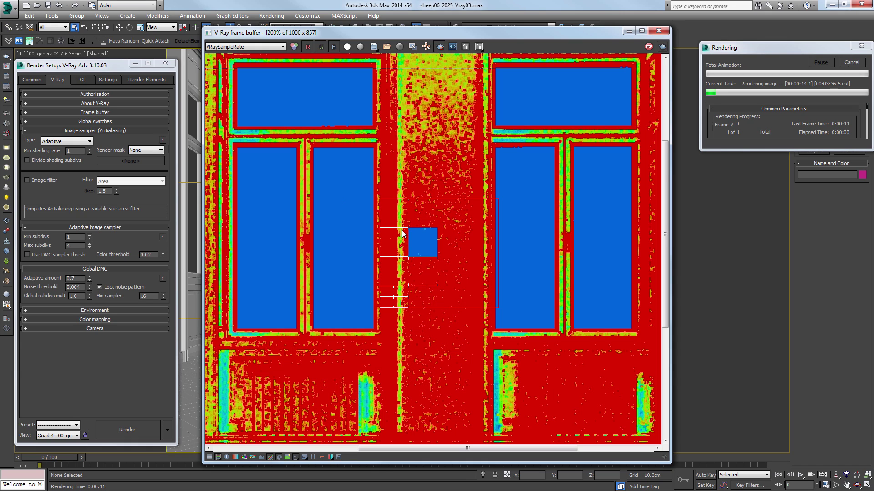
pyautogui.click(255, 46)
pyautogui.click(244, 73)
pyautogui.click(245, 47)
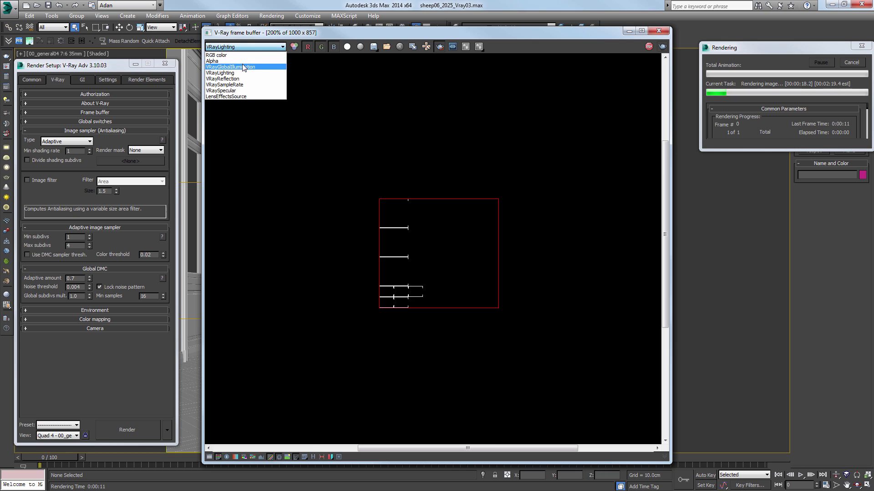
pyautogui.click(230, 67)
pyautogui.scroll(1, 432, 230)
pyautogui.scroll(-1, 432, 253)
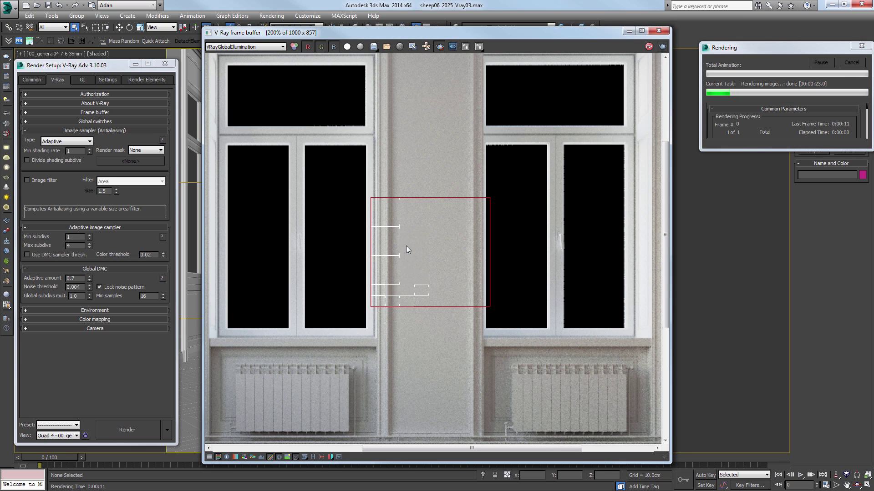
pyautogui.click(82, 79)
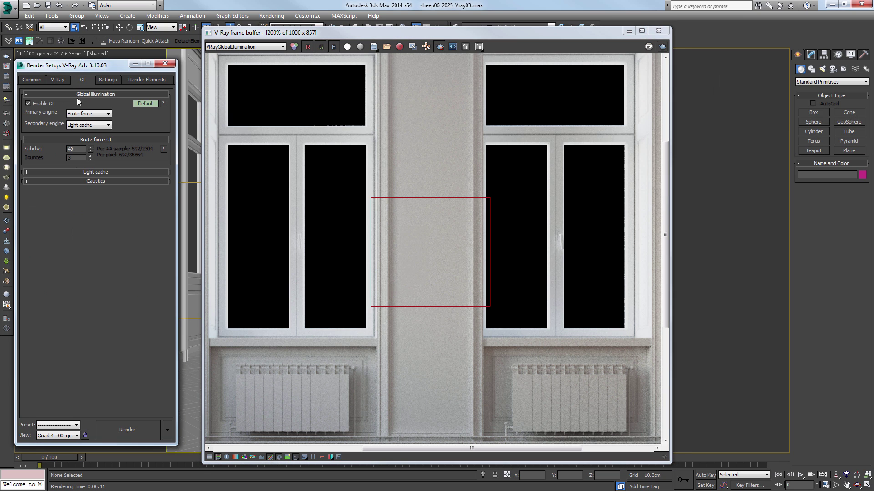
pyautogui.doubleClick(389, 223)
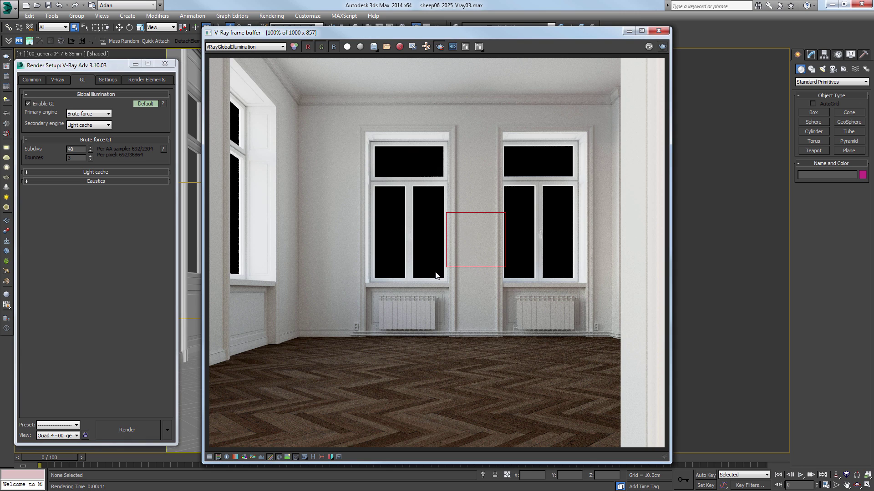
# - Display the VRayReflection element and mark a render region over the window reflection on the parquet floor
pyautogui.click(253, 47)
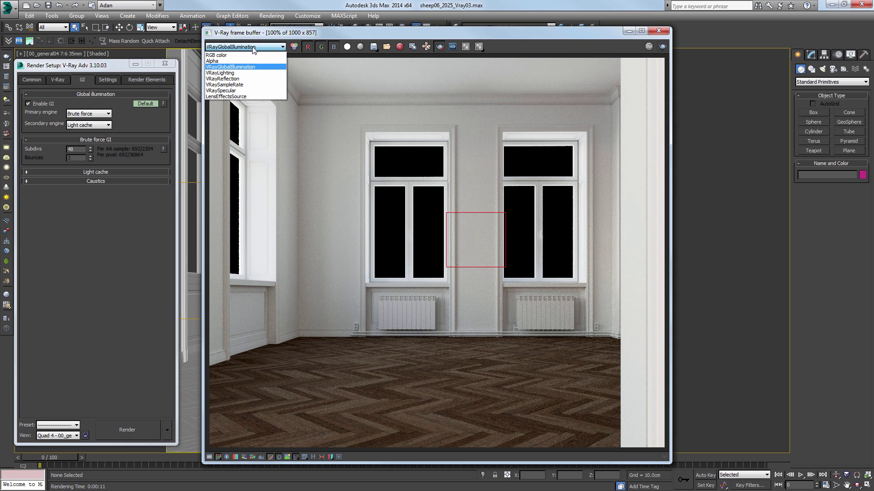
pyautogui.click(235, 79)
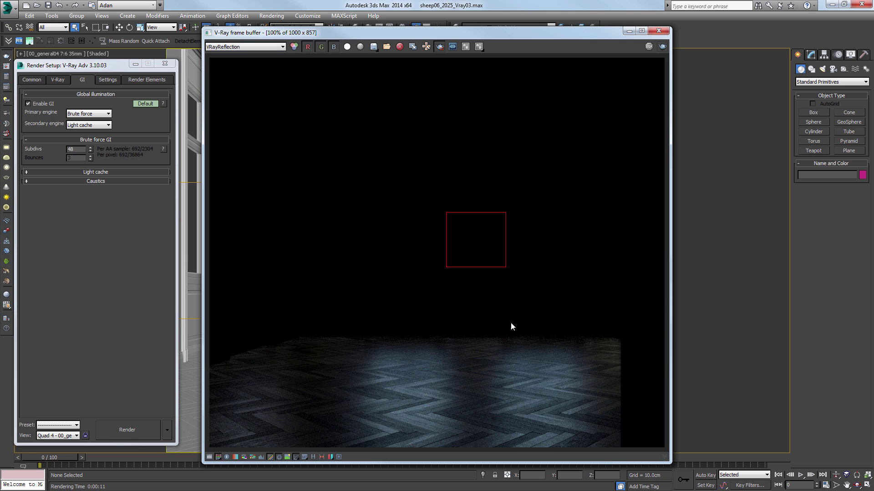
pyautogui.scroll(1, 453, 376)
pyautogui.moveTo(453, 376); pyautogui.dragTo(461, 251, button='middle')
pyautogui.moveTo(487, 285); pyautogui.dragTo(519, 240, button='middle')
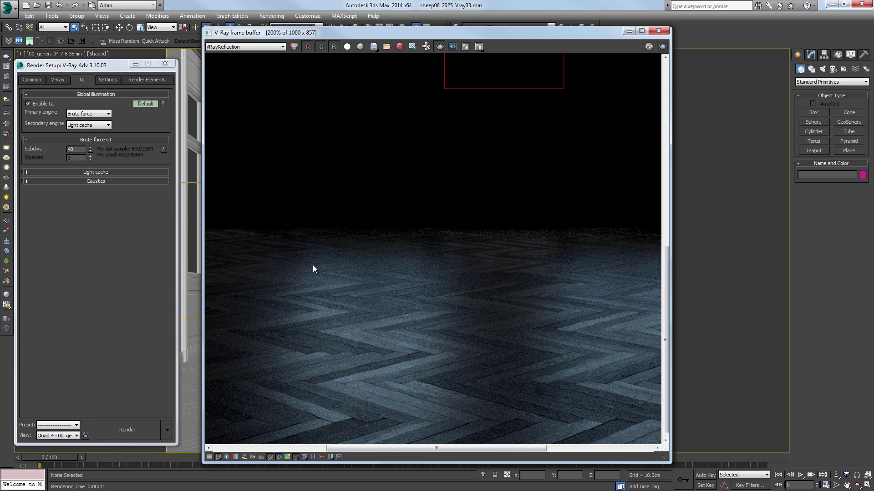
pyautogui.moveTo(313, 269); pyautogui.dragTo(331, 263, button='middle')
pyautogui.moveTo(278, 237)
pyautogui.mouseDown()
pyautogui.moveTo(406, 294)
pyautogui.moveTo(385, 293)
pyautogui.mouseUp()
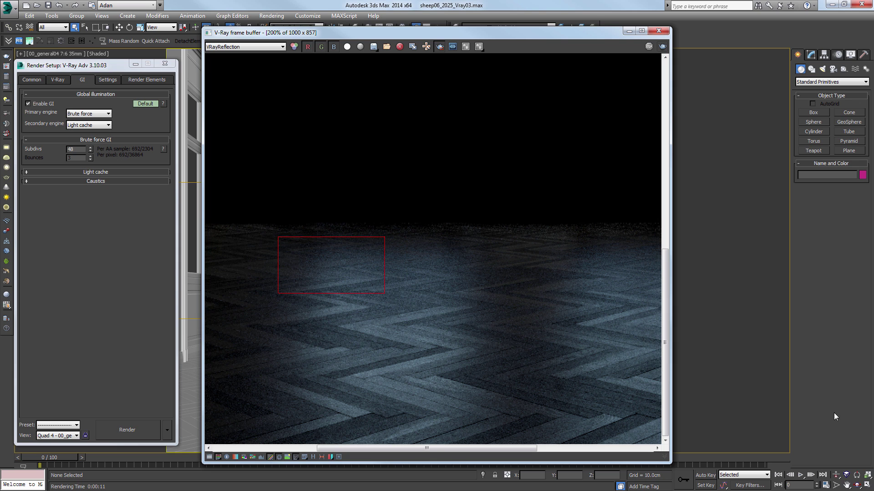
# - Select the parquet floor and set the reflection subdivs of its VRayMtl material to 16
pyautogui.moveTo(482, 37); pyautogui.dragTo(632, 41)
pyautogui.click(268, 382)
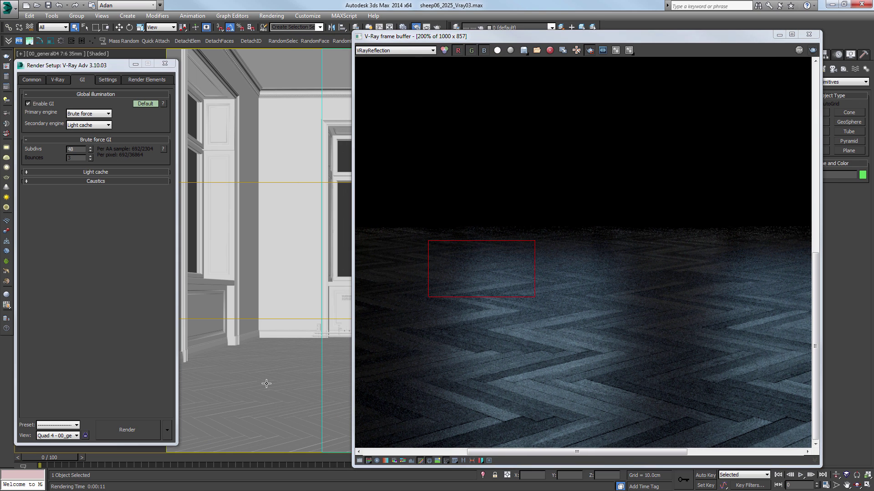
pyautogui.click(57, 80)
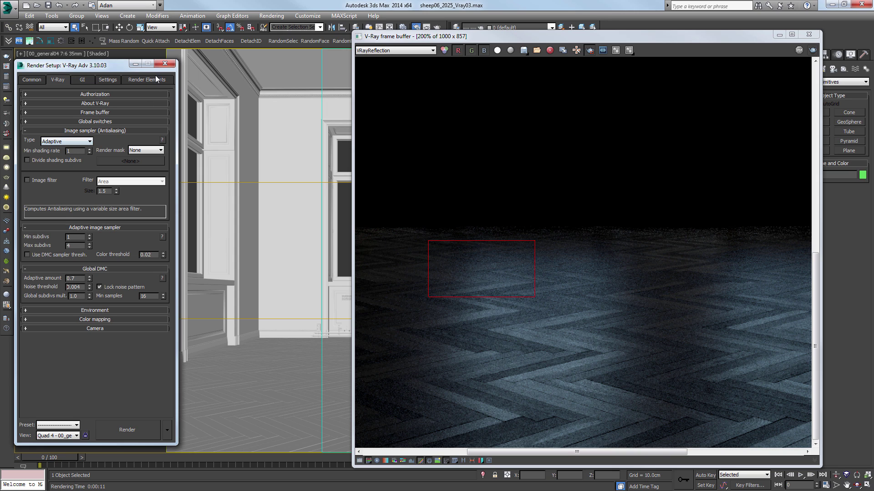
pyautogui.click(287, 383)
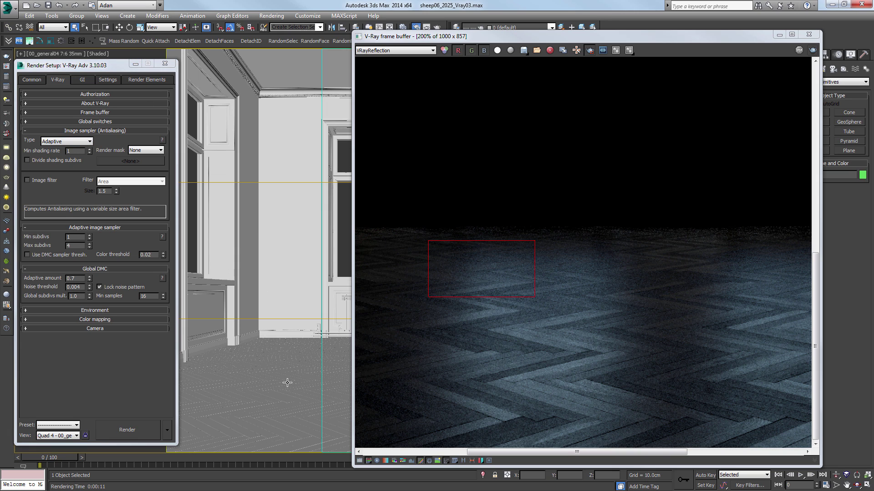
pyautogui.press('m')
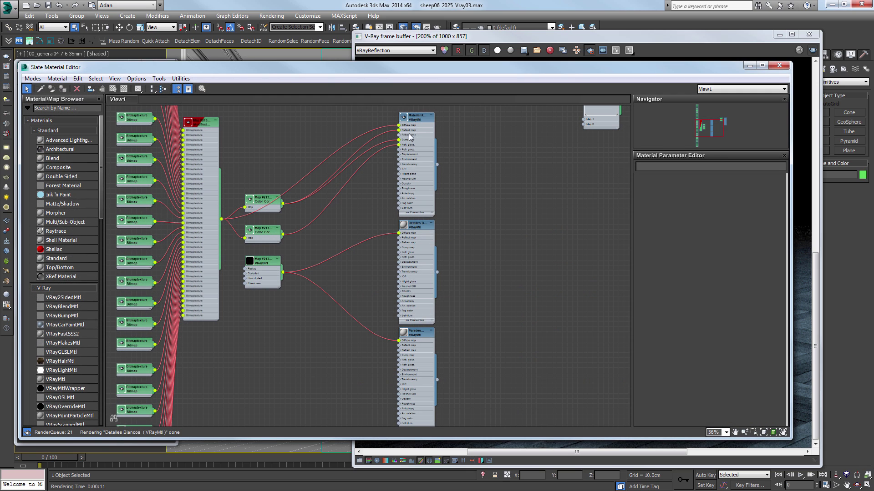
pyautogui.doubleClick(753, 207)
pyautogui.write('16')
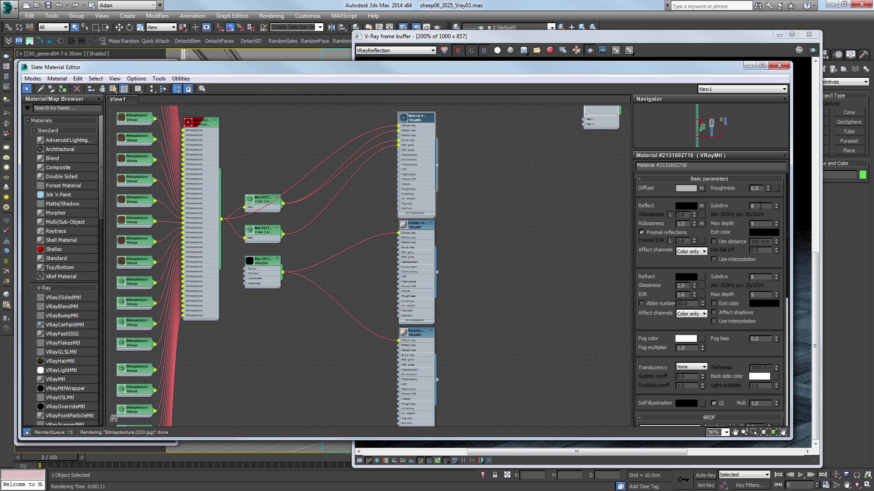
pyautogui.press('Return')
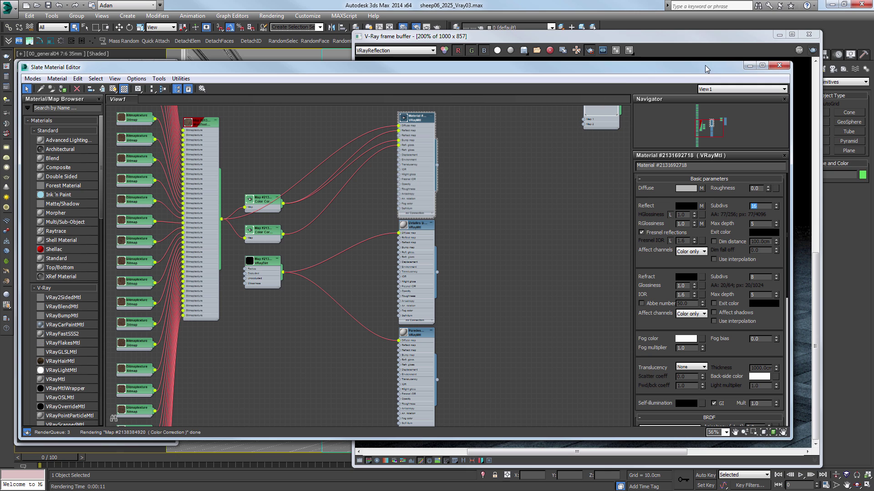
# - Move the material editor clear of the frame buffer and render the floor region in the VRayReflection element
pyautogui.moveTo(691, 68); pyautogui.dragTo(215, 56)
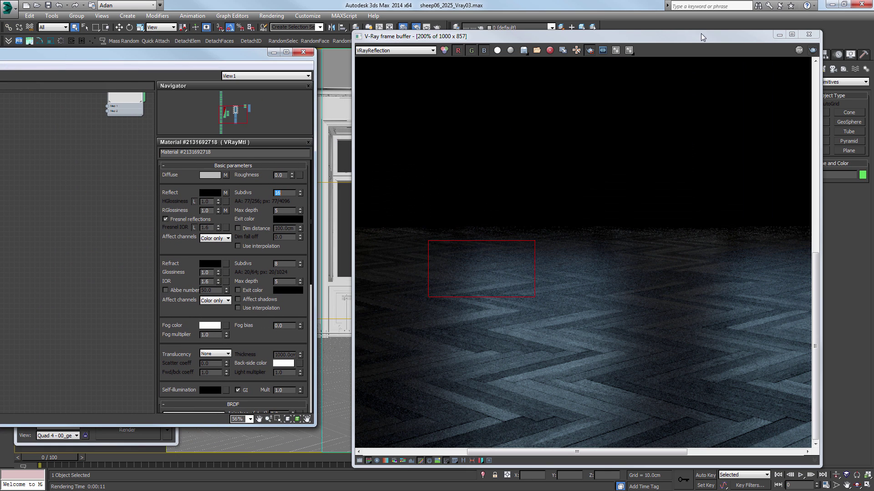
pyautogui.click(813, 50)
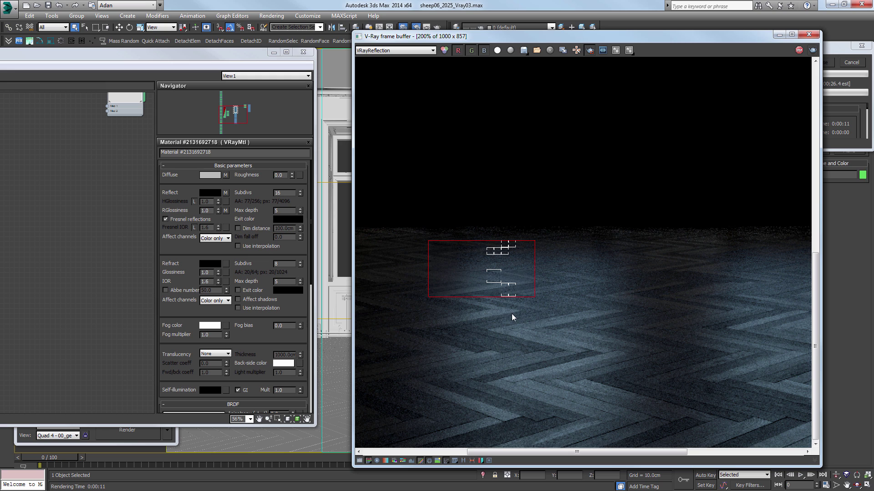
pyautogui.scroll(-1, 532, 385)
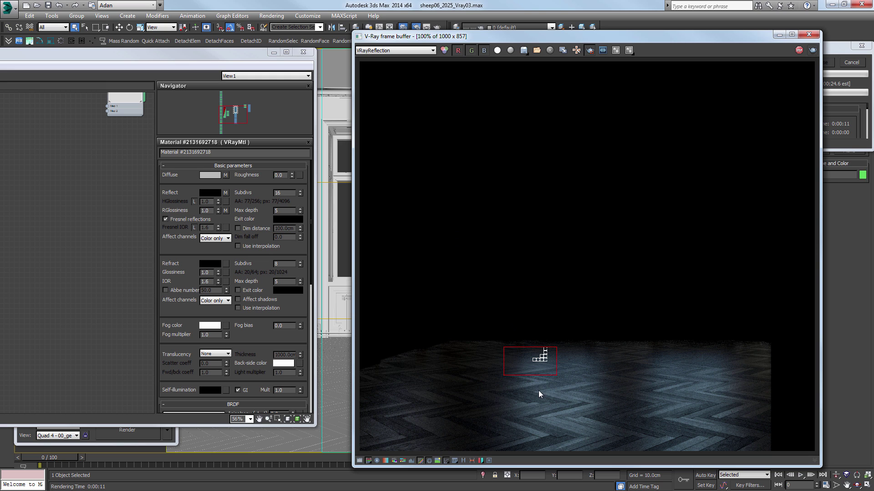
# - Mark a render region along the far edge of the parquet floor in the VRayReflection element and inspect its reflection noise
pyautogui.scroll(1, 616, 359)
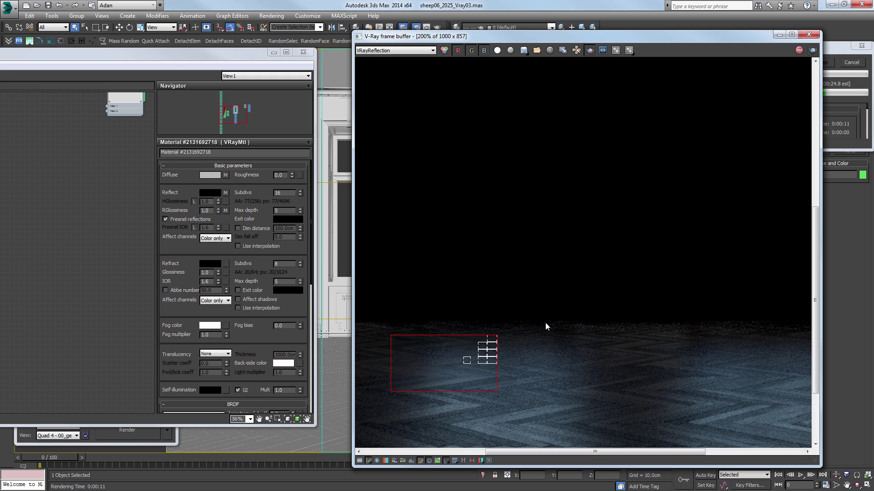
pyautogui.moveTo(520, 316); pyautogui.dragTo(707, 345)
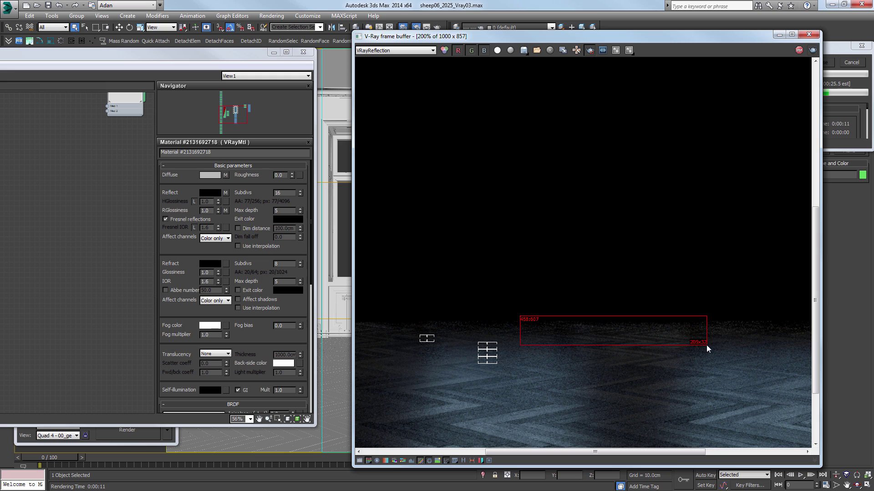
pyautogui.click(813, 51)
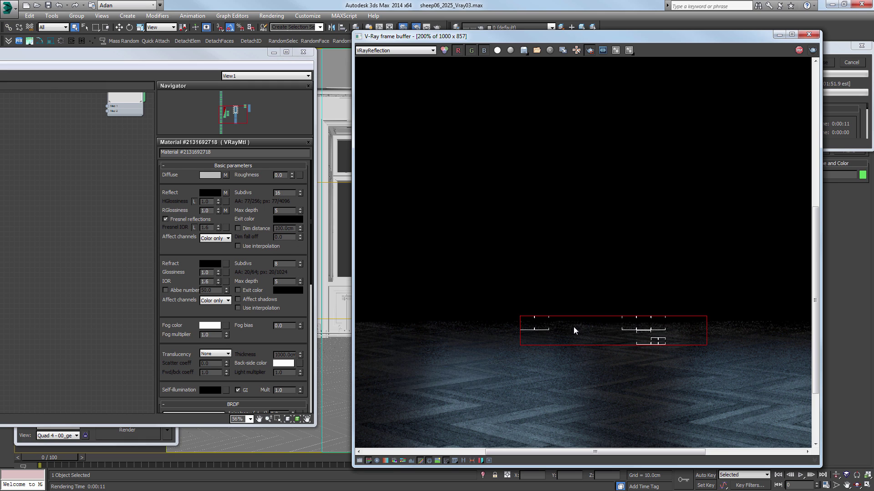
pyautogui.scroll(-1, 573, 326)
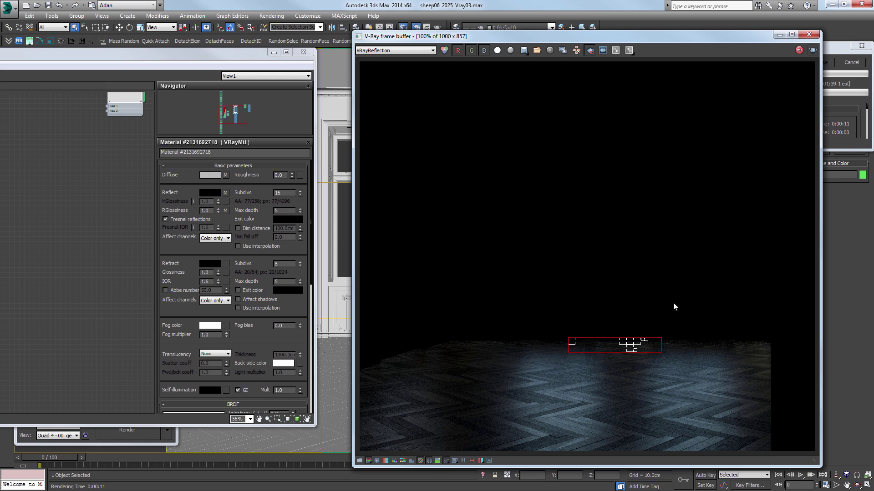
pyautogui.scroll(1, 627, 359)
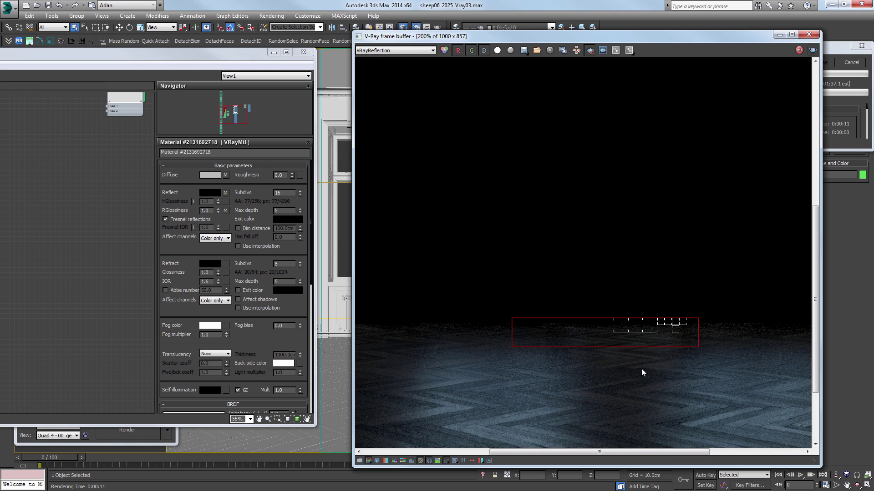
pyautogui.doubleClick(622, 337)
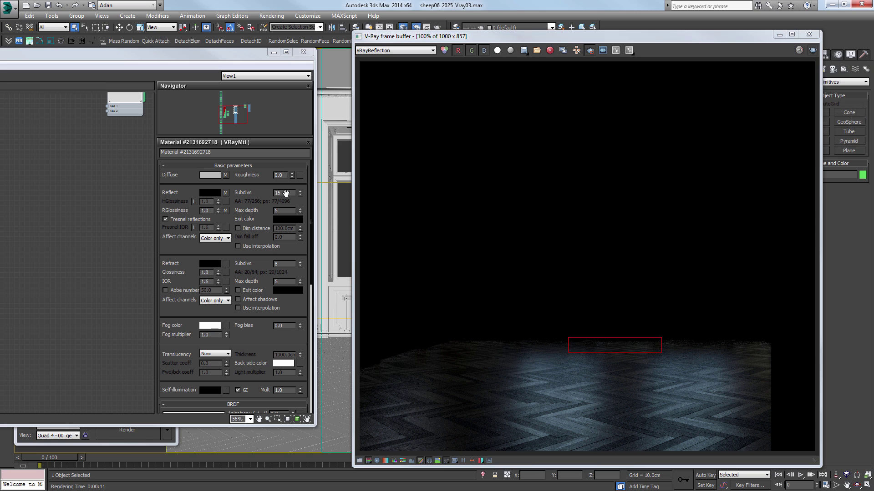
# - Set the parquet material's reflection subdivs to 24 and render a region over the dark floor area beside the window reflection
pyautogui.moveTo(285, 194); pyautogui.dragTo(225, 193)
pyautogui.write('24')
pyautogui.press('Return')
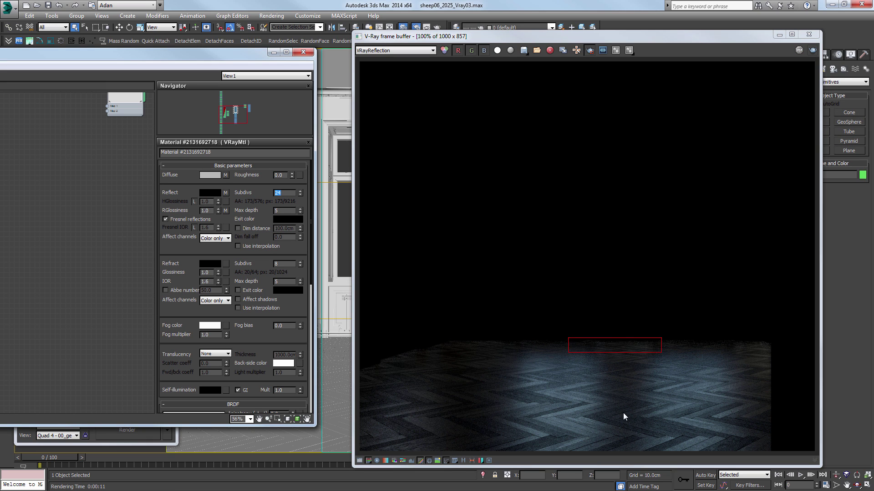
pyautogui.scroll(2, 500, 364)
pyautogui.moveTo(522, 286); pyautogui.dragTo(587, 359)
pyautogui.click(799, 51)
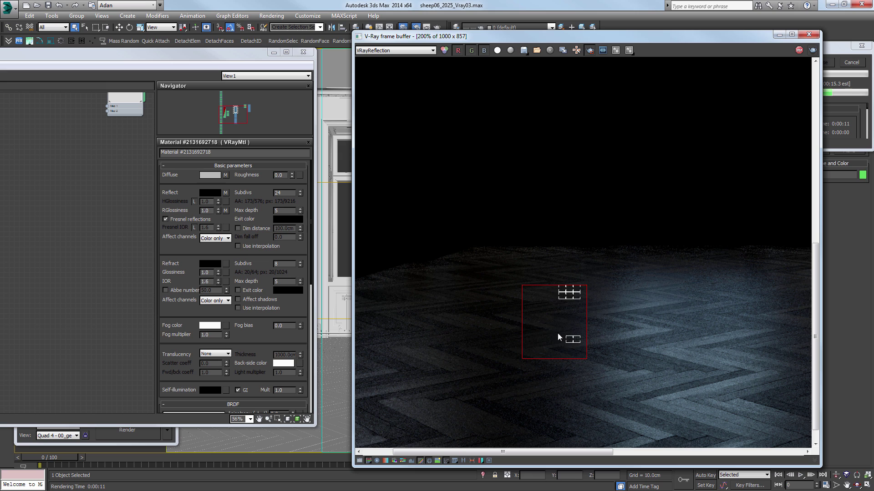
pyautogui.doubleClick(571, 323)
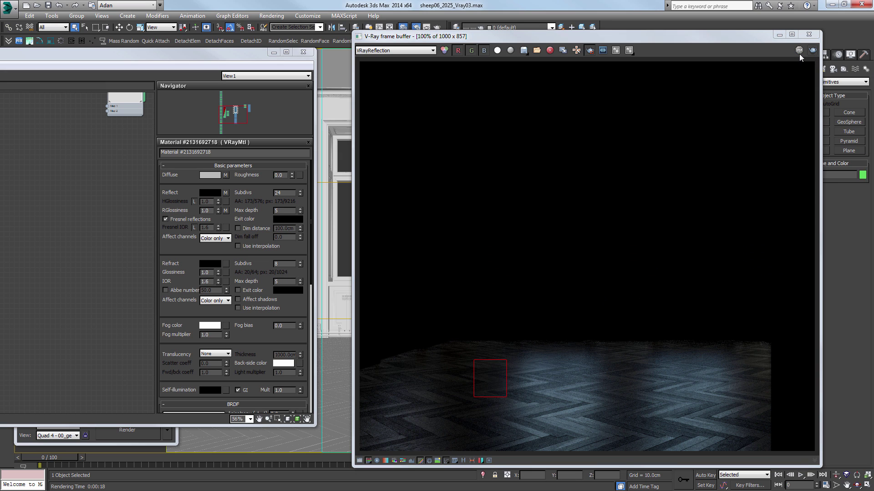
# - Review the parquet material's reflection glossiness and its map assignments, and close the material editor
pyautogui.doubleClick(206, 211)
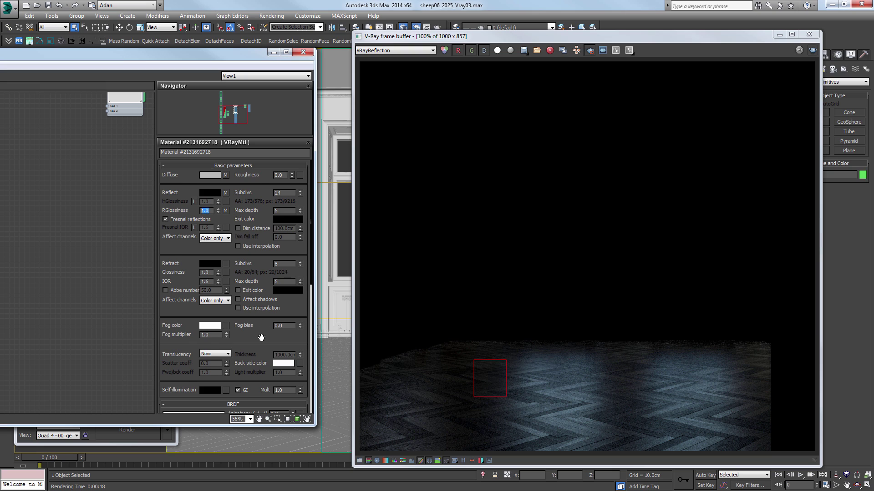
pyautogui.scroll(-5, 260, 337)
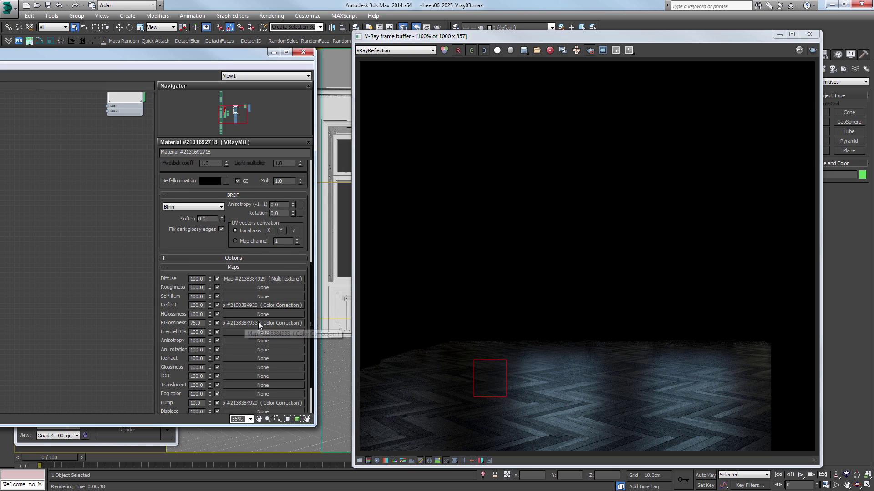
pyautogui.click(226, 181)
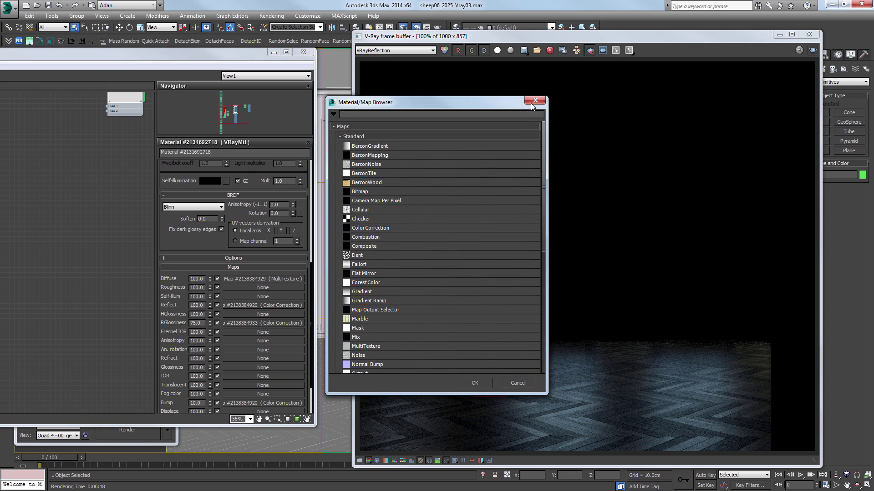
pyautogui.press('Escape')
pyautogui.scroll(5, 255, 171)
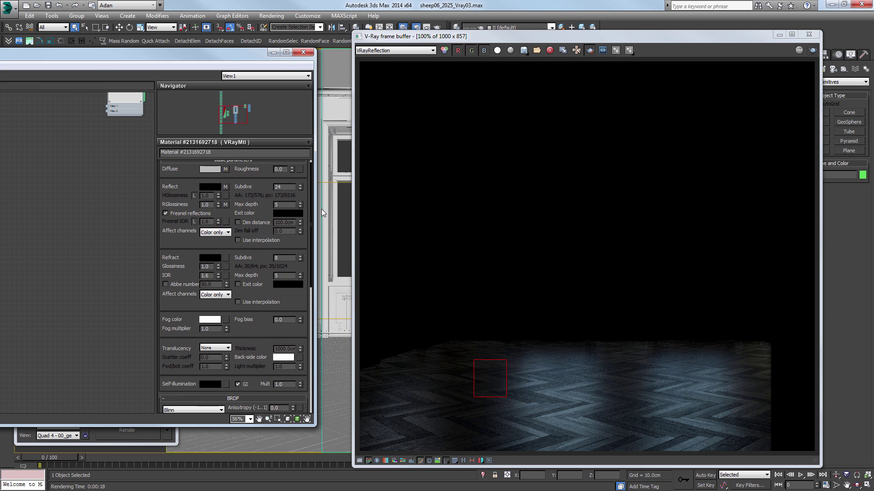
pyautogui.click(304, 53)
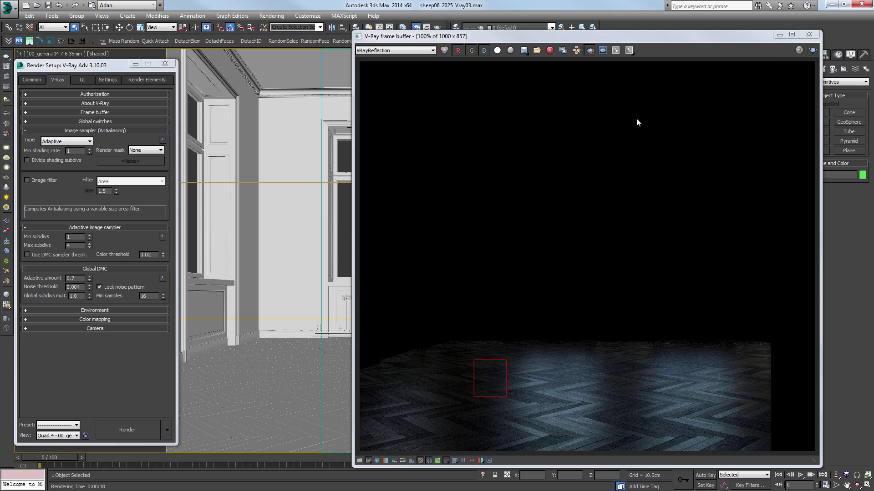
# - Display the VRayLighting element and examine the shadow edges of the sunlit patches on the parquet floor
pyautogui.click(397, 50)
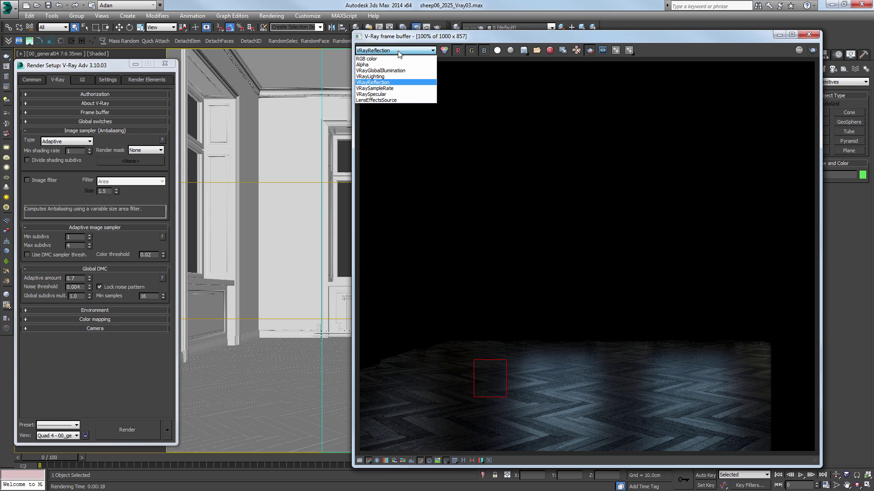
pyautogui.click(381, 76)
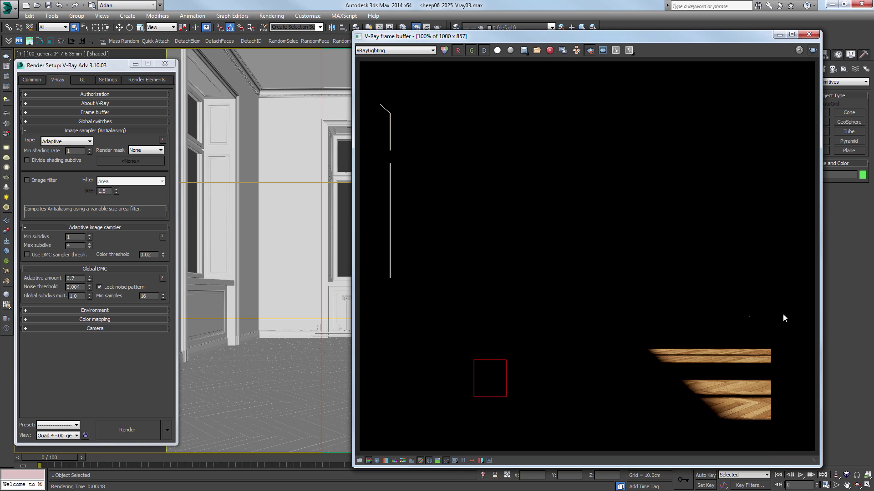
pyautogui.scroll(2, 719, 392)
pyautogui.moveTo(708, 374); pyautogui.dragTo(678, 367, button='middle')
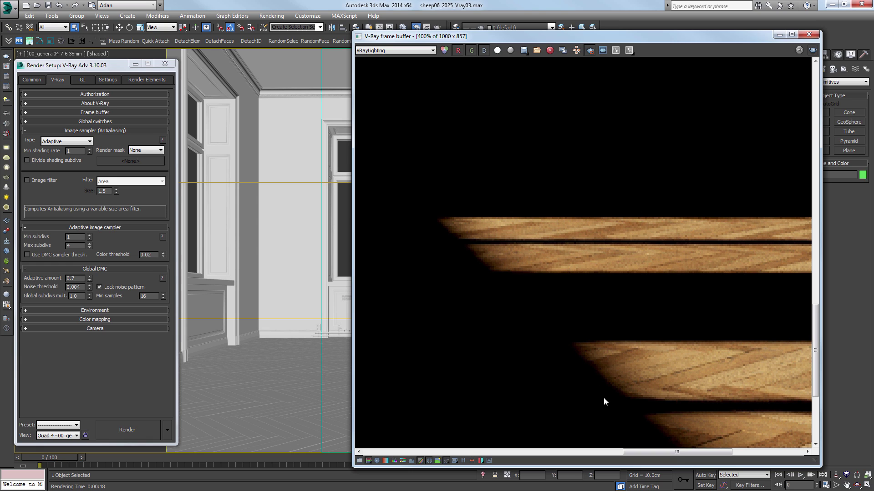
pyautogui.moveTo(662, 349); pyautogui.dragTo(523, 259, button='middle')
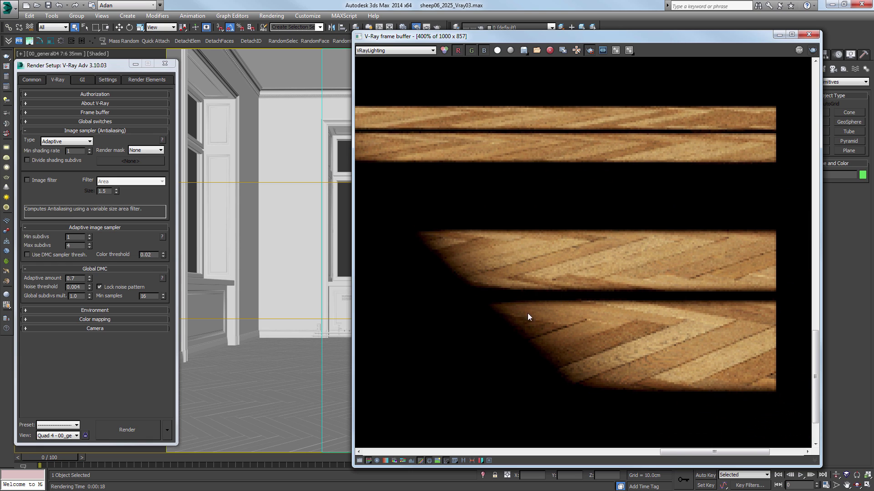
pyautogui.scroll(-3, 556, 278)
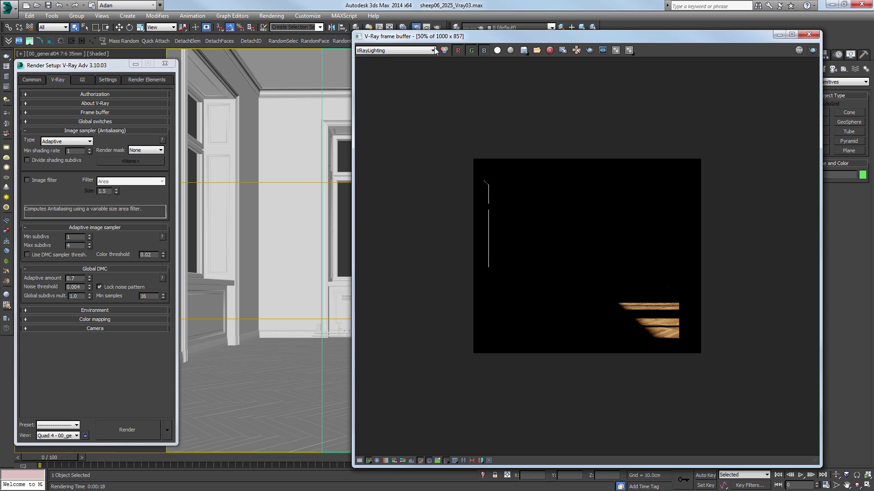
# - Display the RGB color channel and view the whole interior render at 100%
pyautogui.click(410, 50)
pyautogui.click(376, 65)
pyautogui.click(376, 51)
pyautogui.click(377, 60)
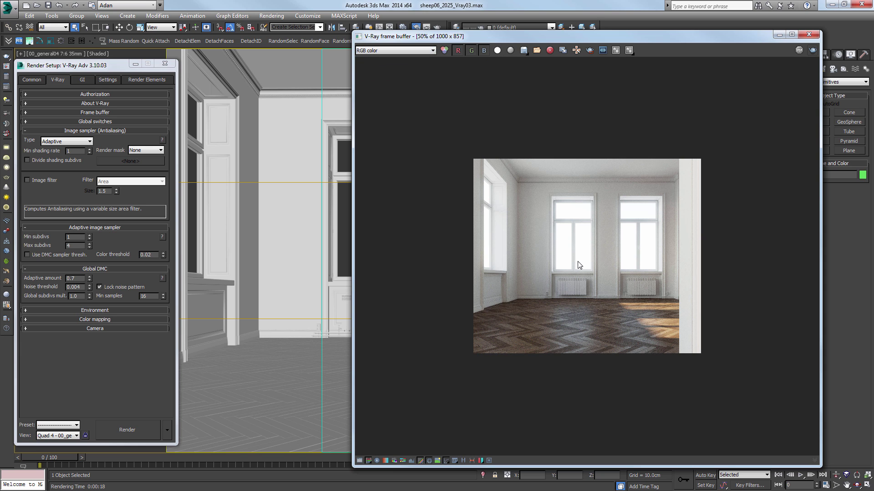
pyautogui.doubleClick(531, 284)
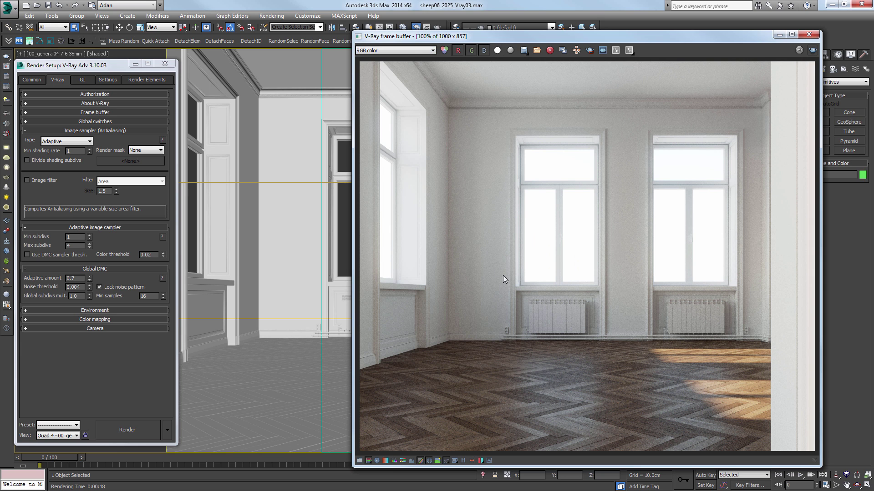
# - Set the Global DMC adaptive amount to 0.6
pyautogui.click(82, 279)
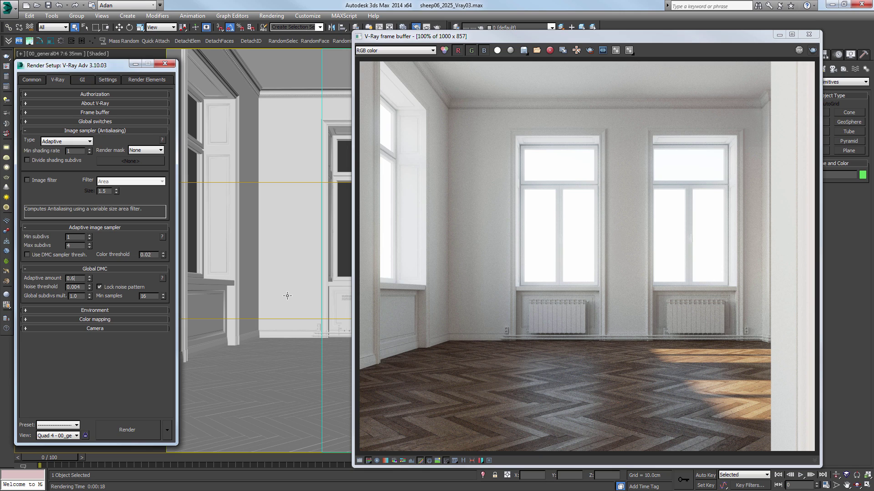
pyautogui.press('Return')
pyautogui.click(78, 278)
pyautogui.doubleClick(73, 278)
# - Check the global illumination and common output settings, and render the full interior view
pyautogui.click(82, 80)
pyautogui.click(105, 81)
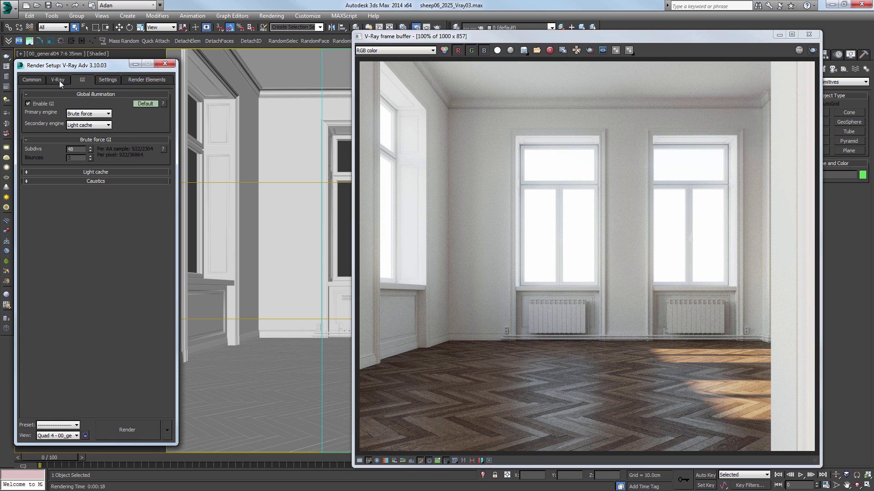
pyautogui.click(58, 80)
pyautogui.click(33, 80)
pyautogui.click(524, 192)
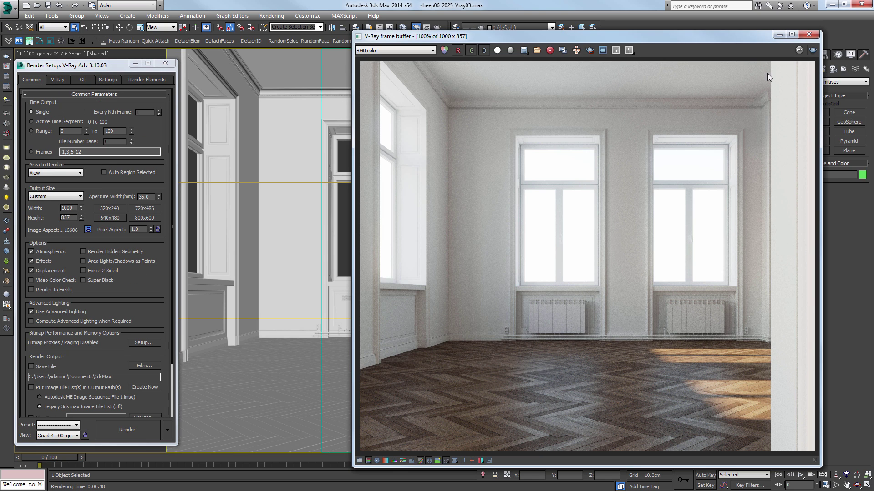
pyautogui.click(814, 50)
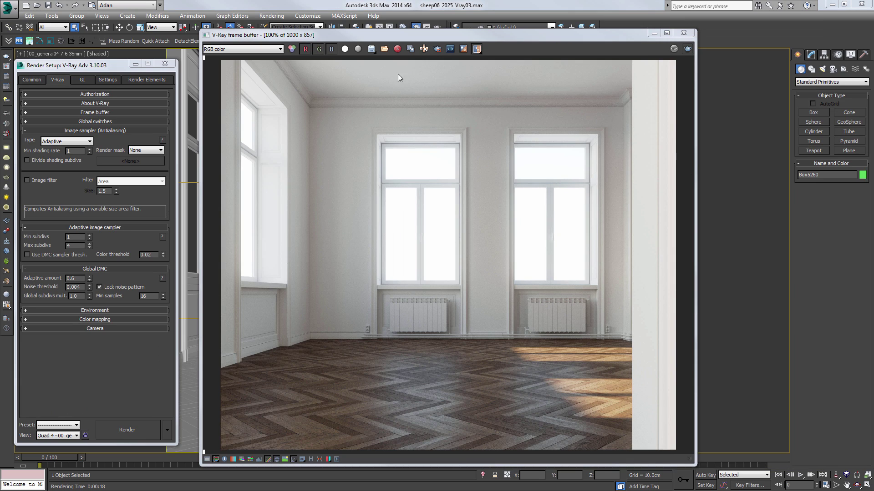
# - Display the VRaySampleRate element of the finished render and examine sampling around the windows, radiators, walls and floor
pyautogui.click(244, 49)
pyautogui.click(234, 87)
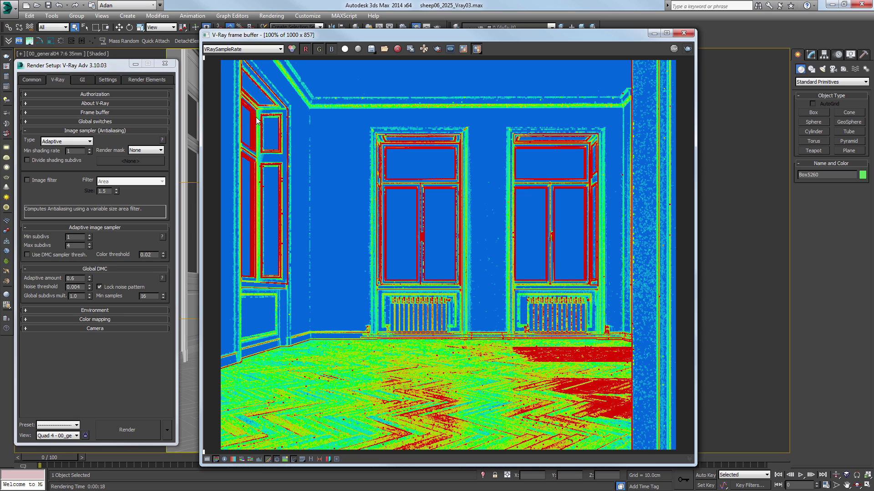
pyautogui.scroll(1, 261, 173)
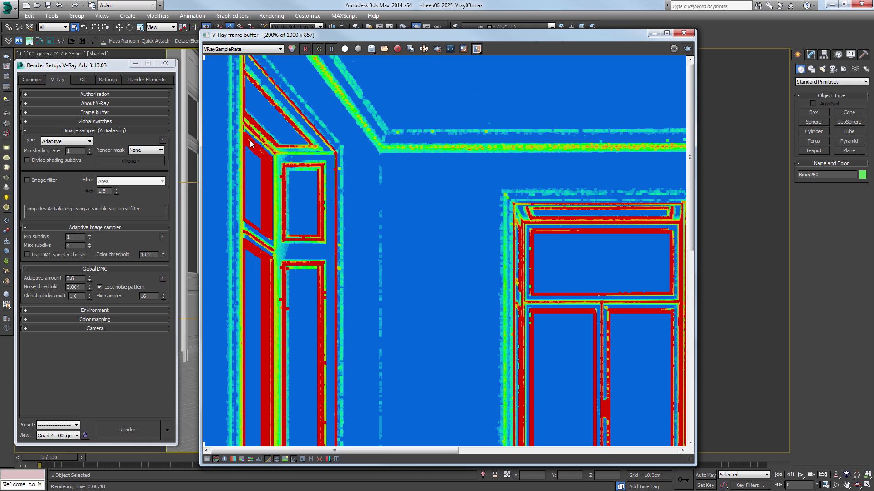
pyautogui.moveTo(618, 233); pyautogui.dragTo(478, 195, button='middle')
pyautogui.moveTo(521, 279); pyautogui.dragTo(451, 218, button='middle')
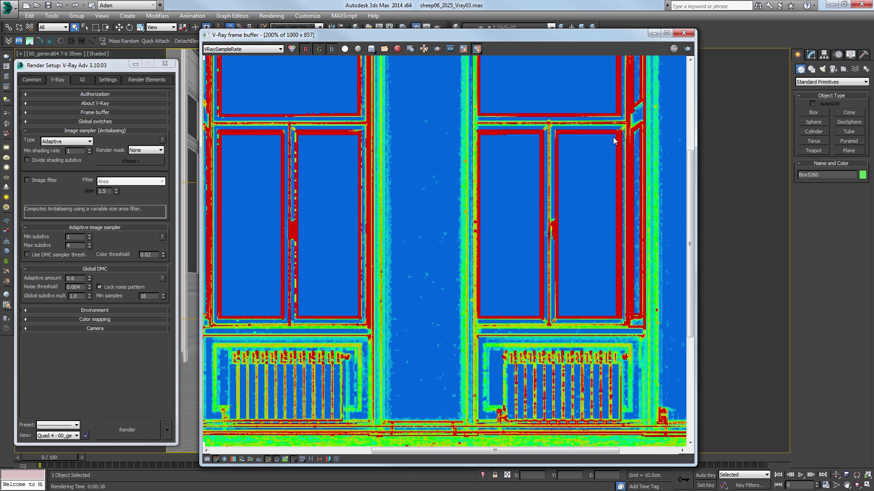
pyautogui.moveTo(609, 122); pyautogui.dragTo(596, 252, button='middle')
pyautogui.scroll(-1, 433, 154)
pyautogui.scroll(-1, 434, 168)
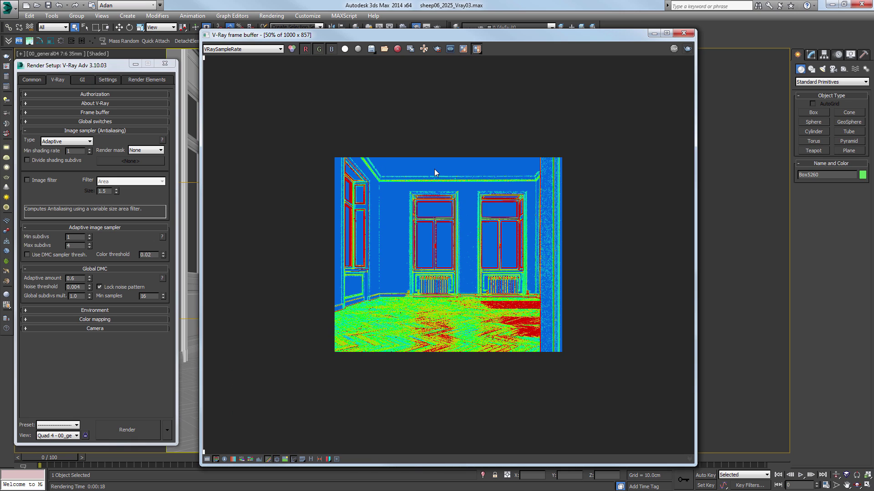
pyautogui.scroll(1, 434, 168)
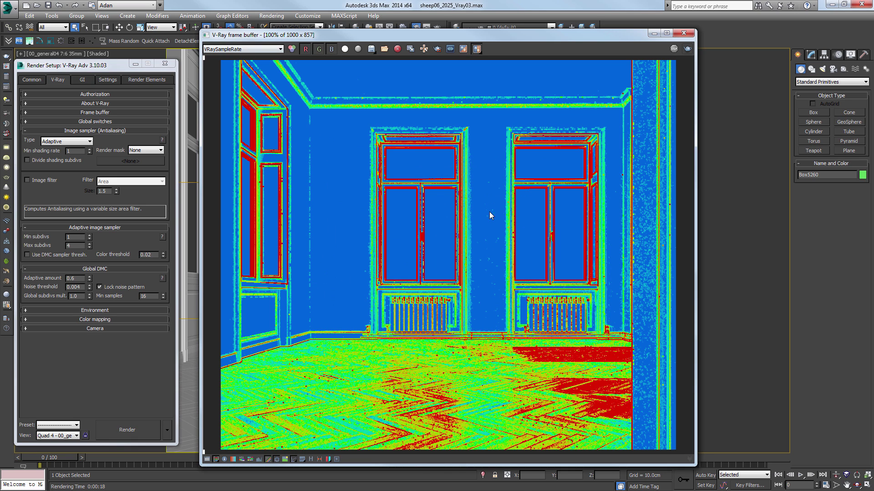
# - Display the RGB color channel and compare the Global DMC noise threshold with the Brute force GI subdivs
pyautogui.click(231, 49)
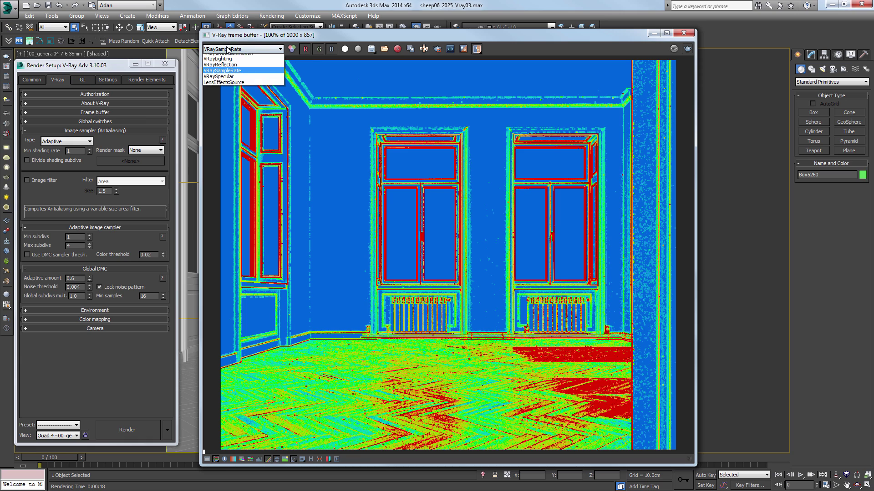
pyautogui.click(223, 60)
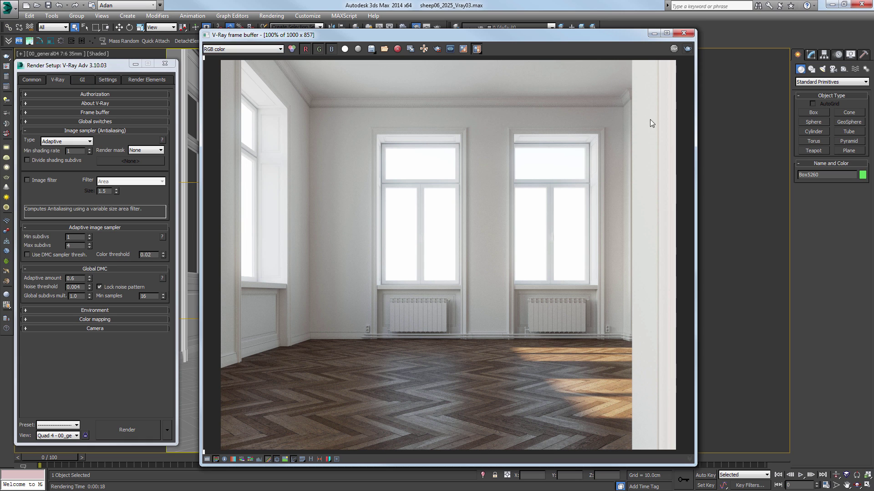
pyautogui.moveTo(89, 285); pyautogui.dragTo(99, 283)
pyautogui.click(82, 78)
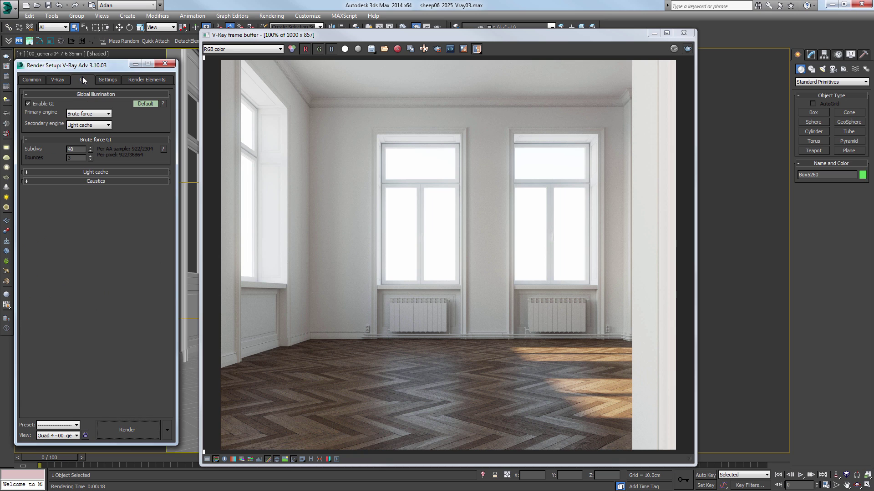
pyautogui.click(58, 79)
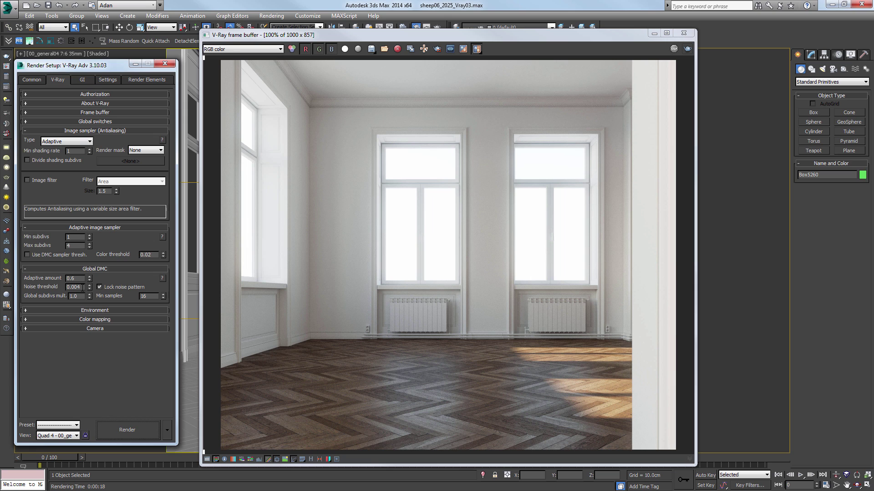
pyautogui.click(82, 80)
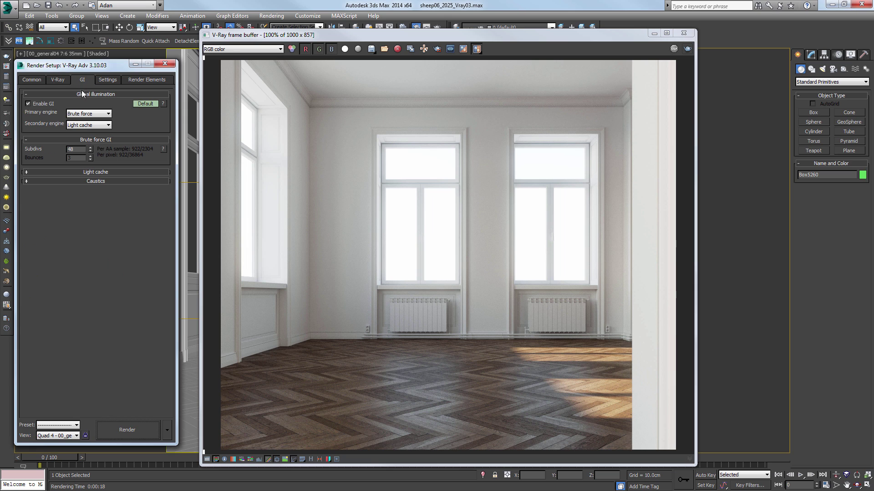
# - Try 1 as the adaptive image sampler's max subdivs, restore it to 4, and review the GI settings
pyautogui.click(60, 80)
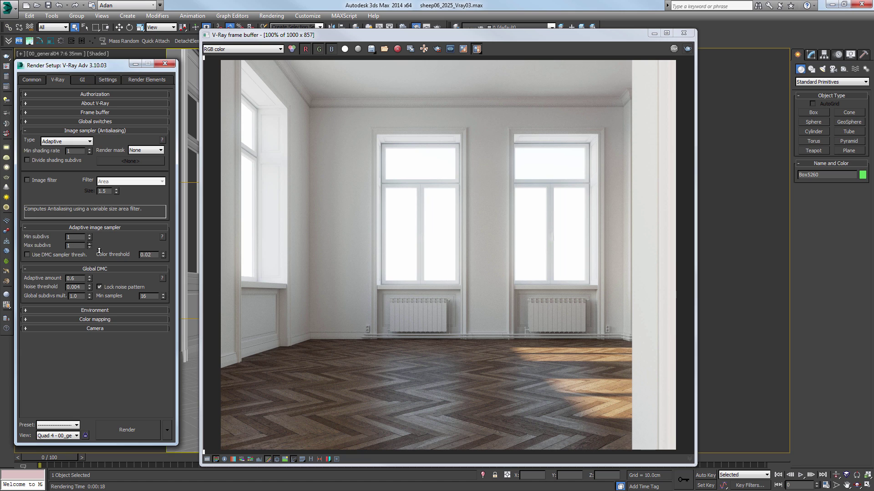
pyautogui.moveTo(78, 246); pyautogui.dragTo(16, 227)
pyautogui.click(80, 82)
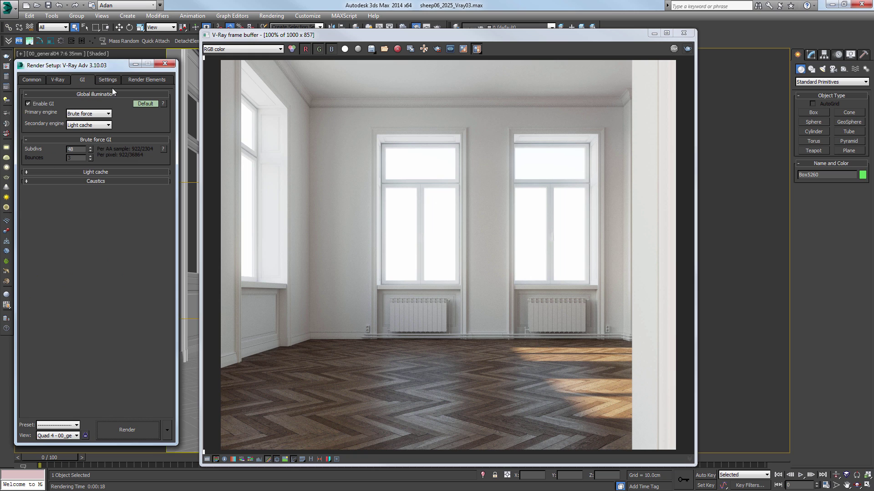
pyautogui.click(101, 170)
pyautogui.click(111, 170)
pyautogui.click(61, 79)
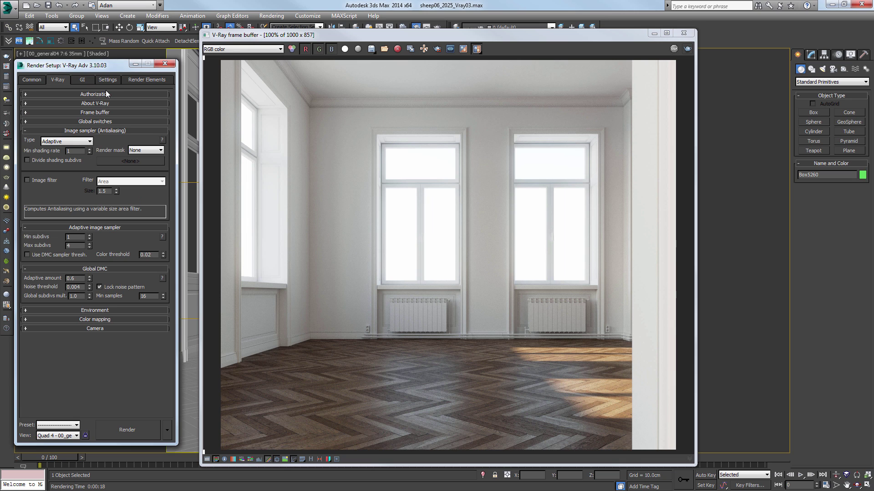